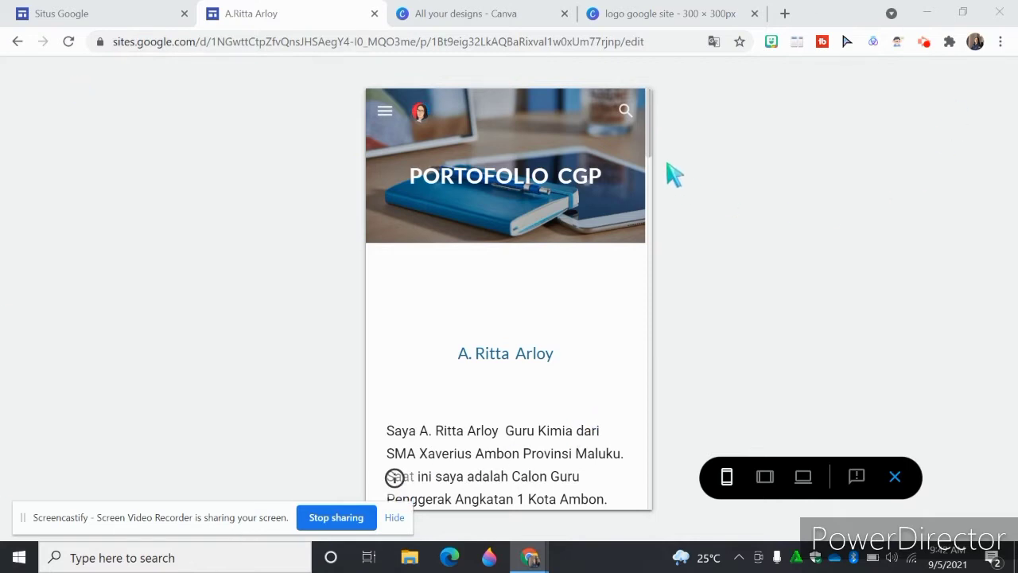
- Look through the portfolio home page in the phone-size preview, from the header banner to the section pictures
scroll(652, 151, down, 2)
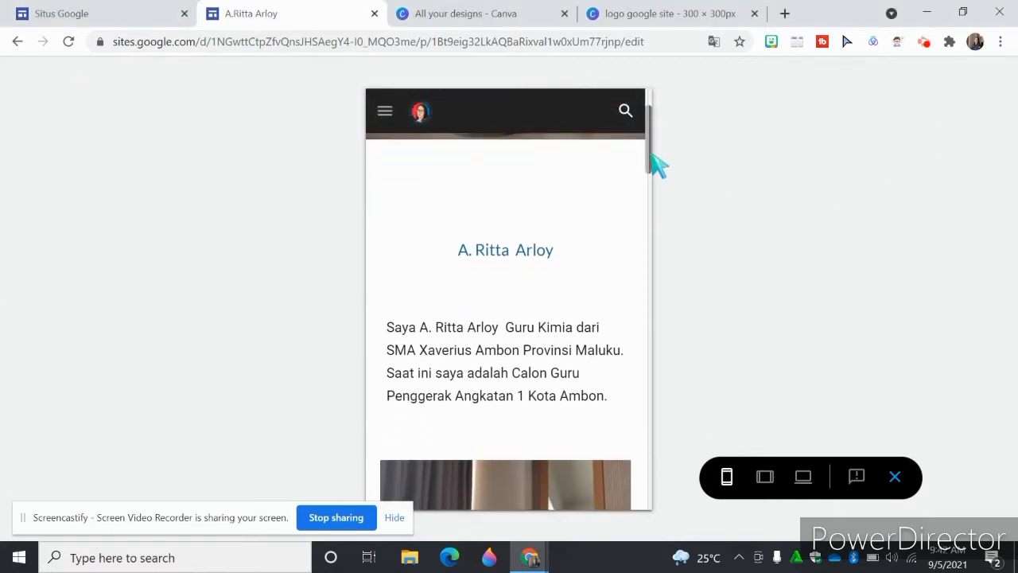
scroll(654, 156, up, 1)
scroll(656, 153, up, 1)
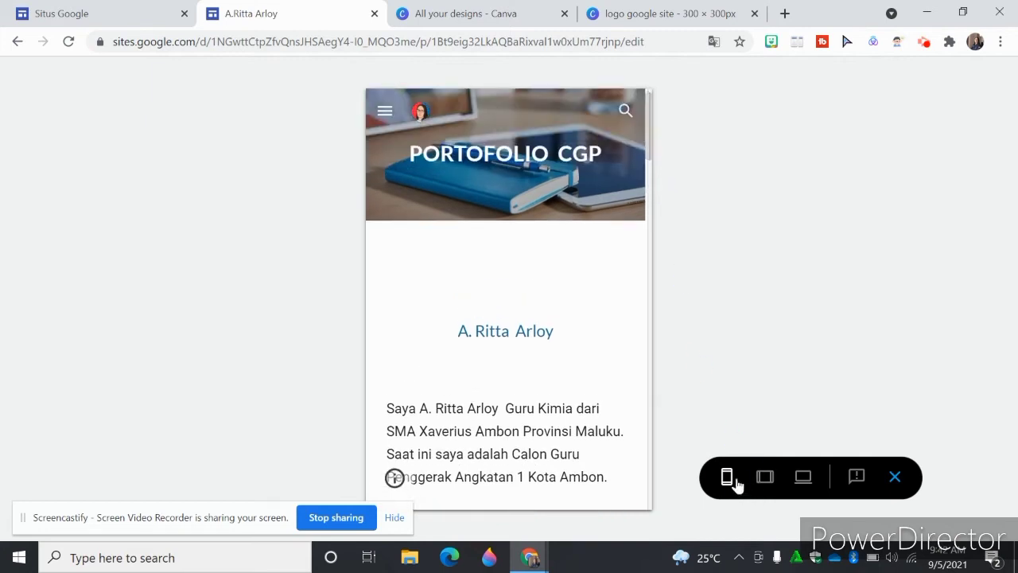
scroll(654, 153, down, 1)
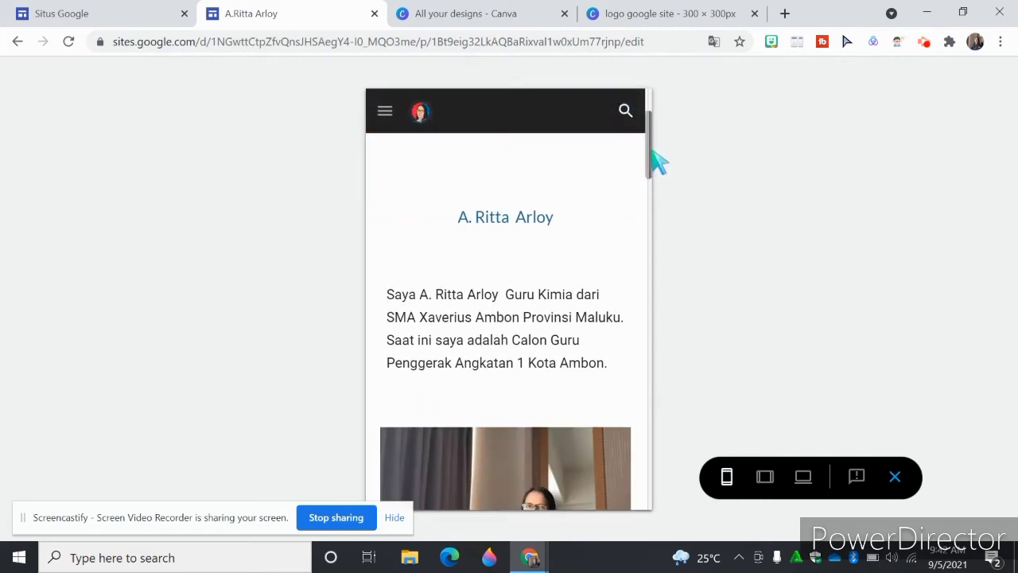
scroll(654, 139, up, 1)
scroll(657, 141, down, 1)
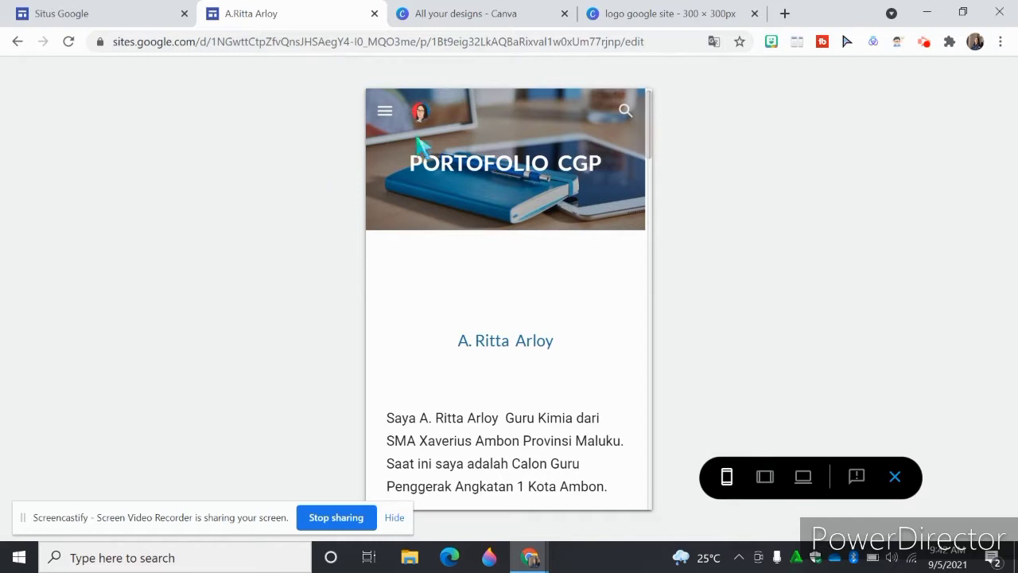
drag(648, 137, 664, 244)
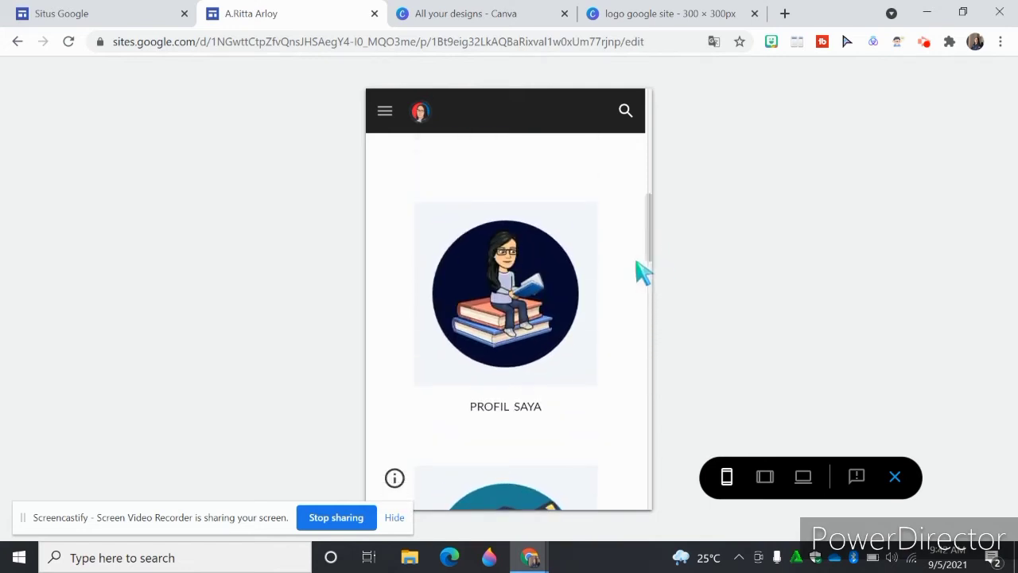
- Open the PROFIL SAYA page in the phone preview, look through its content, and open the site navigation
click(525, 310)
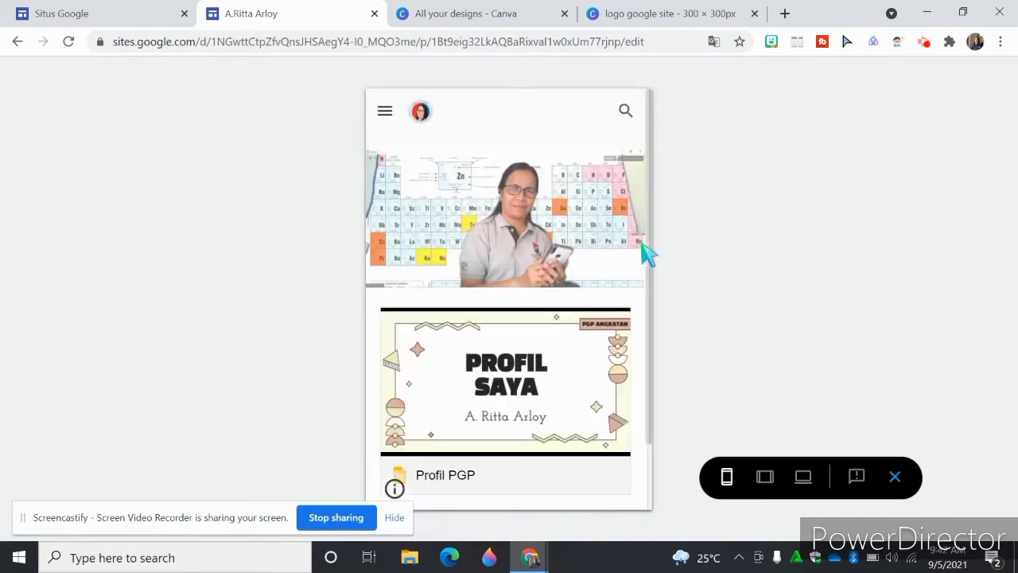
drag(650, 211, 661, 261)
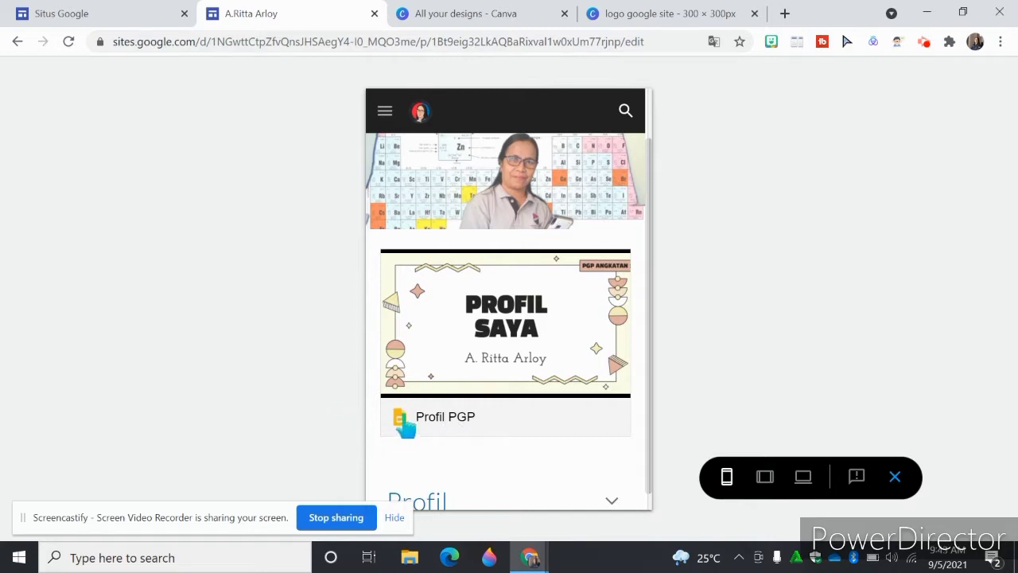
click(386, 112)
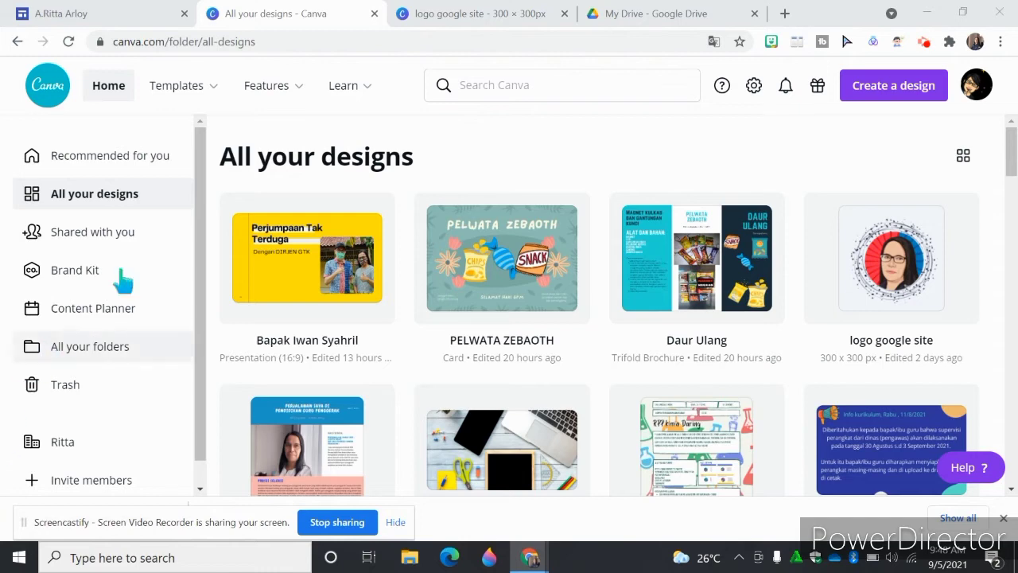
- Examine the round section icons on the portfolio page in Google Sites, and show the new design types in Canva
click(91, 14)
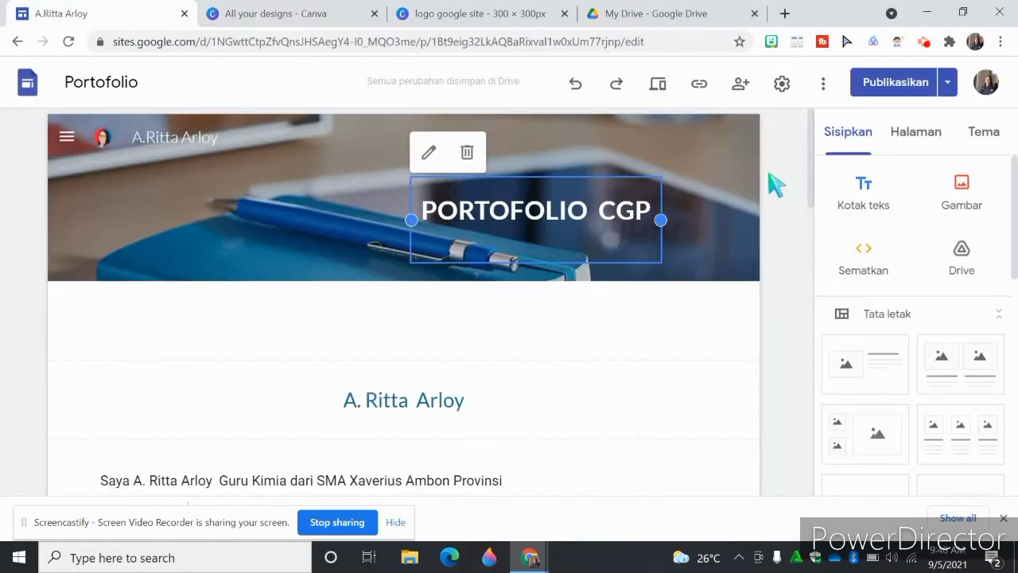
drag(811, 166, 761, 379)
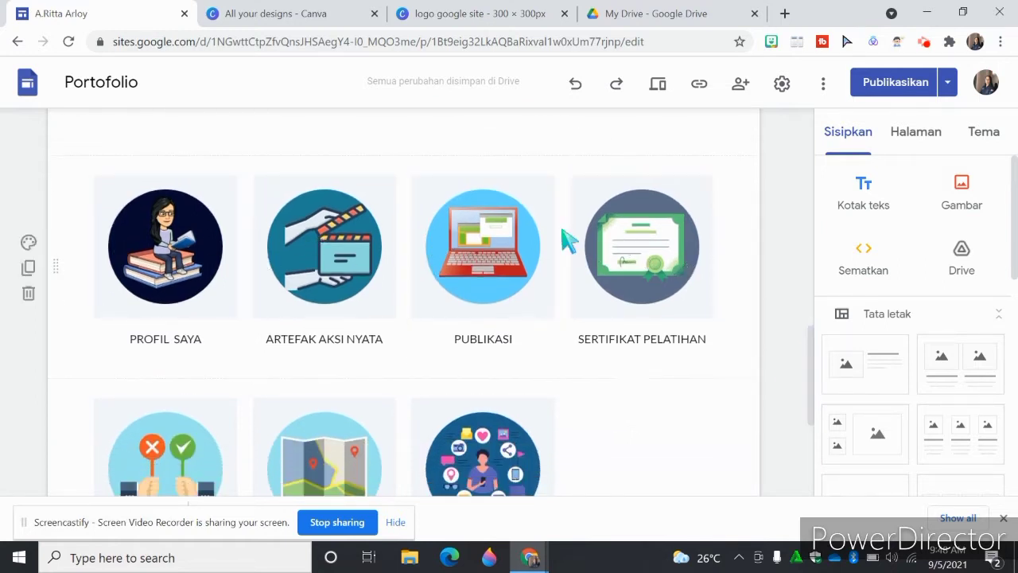
click(330, 18)
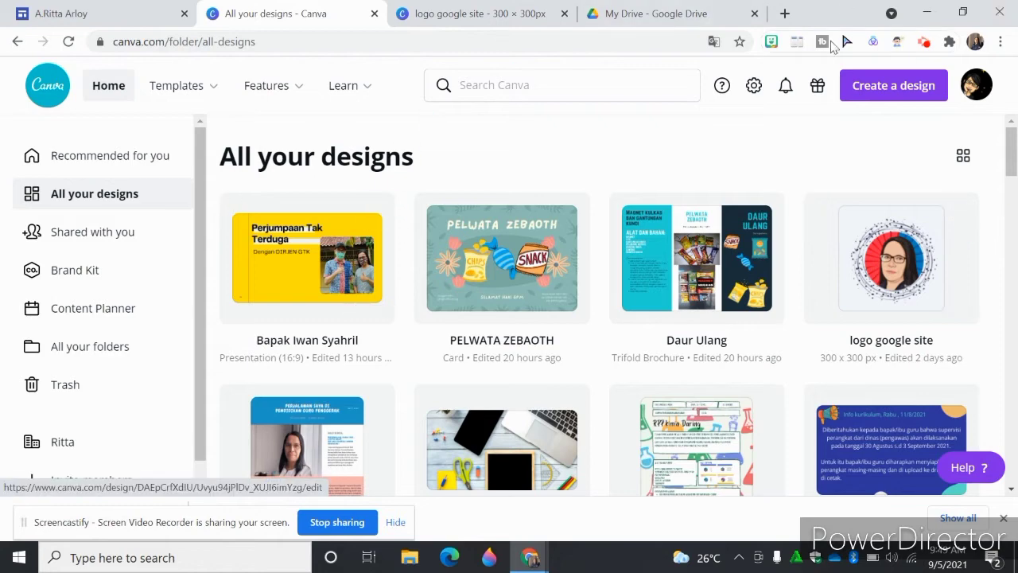
click(895, 94)
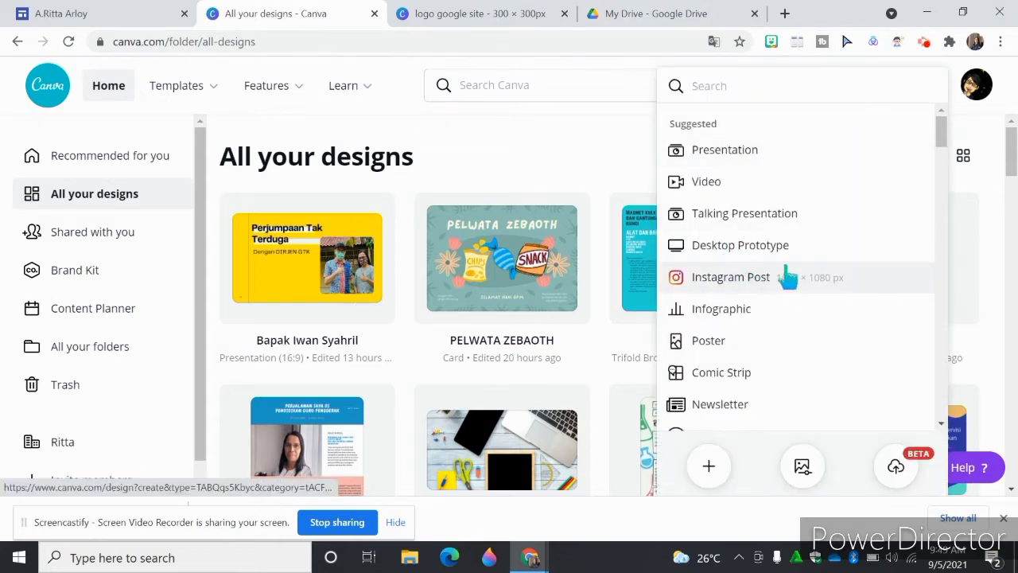
- Open the "logo google site" design at its blank page 2 and search the elements for "frame"
click(480, 15)
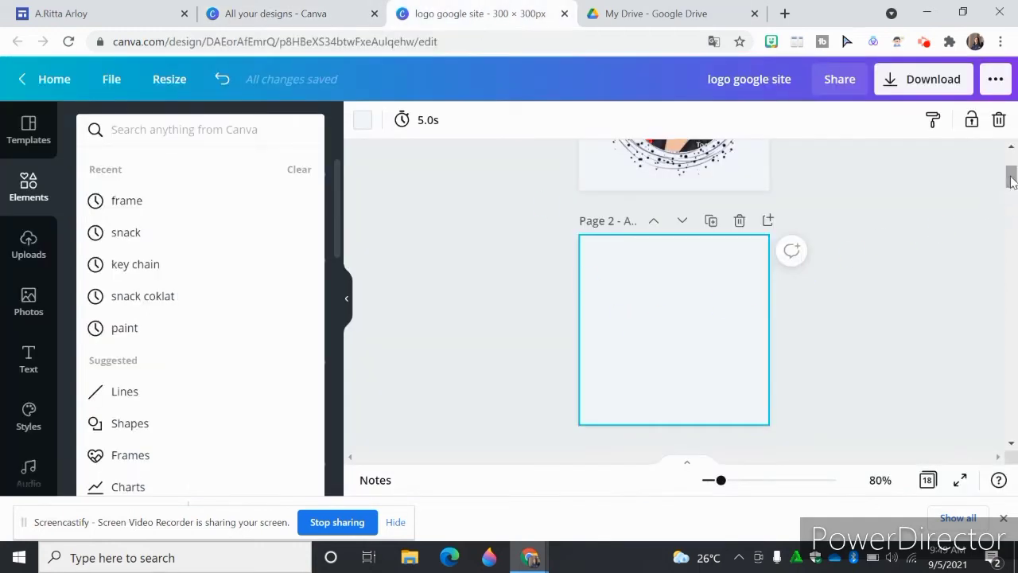
click(1011, 444)
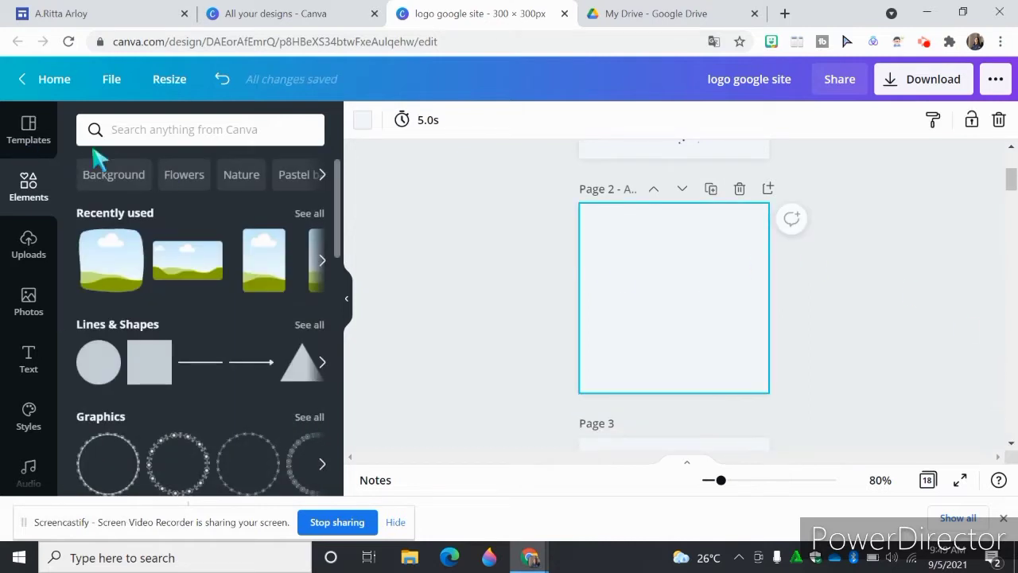
click(139, 125)
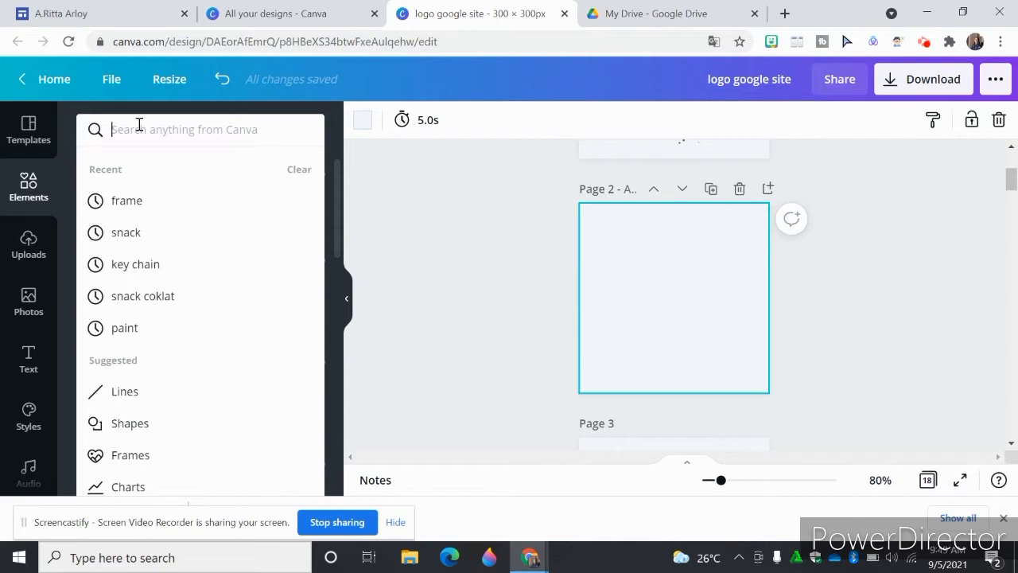
text(FRA)
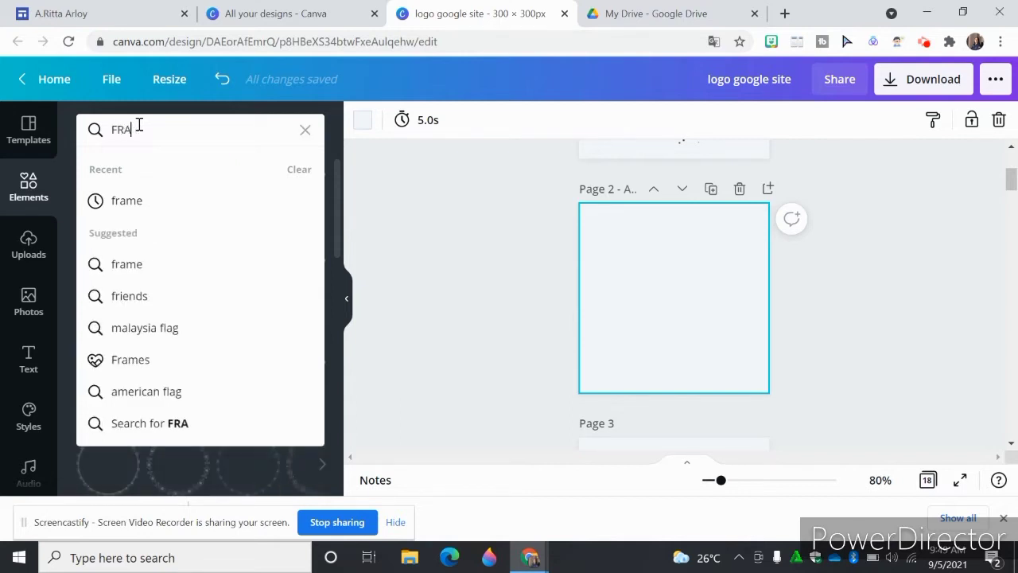
click(125, 204)
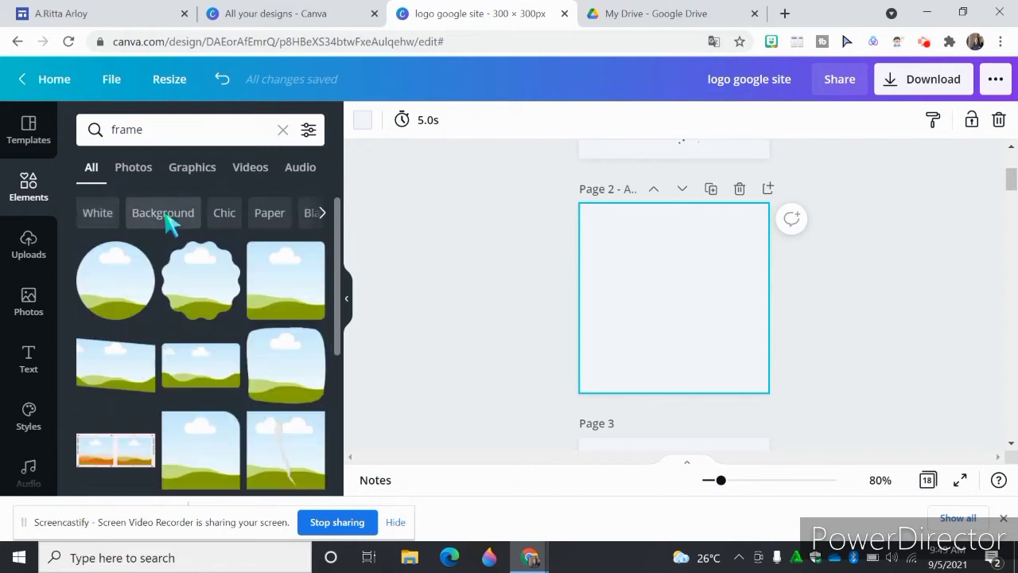
- Insert the square photo frame on page 2 and enlarge it to about two thirds of the page width
click(298, 286)
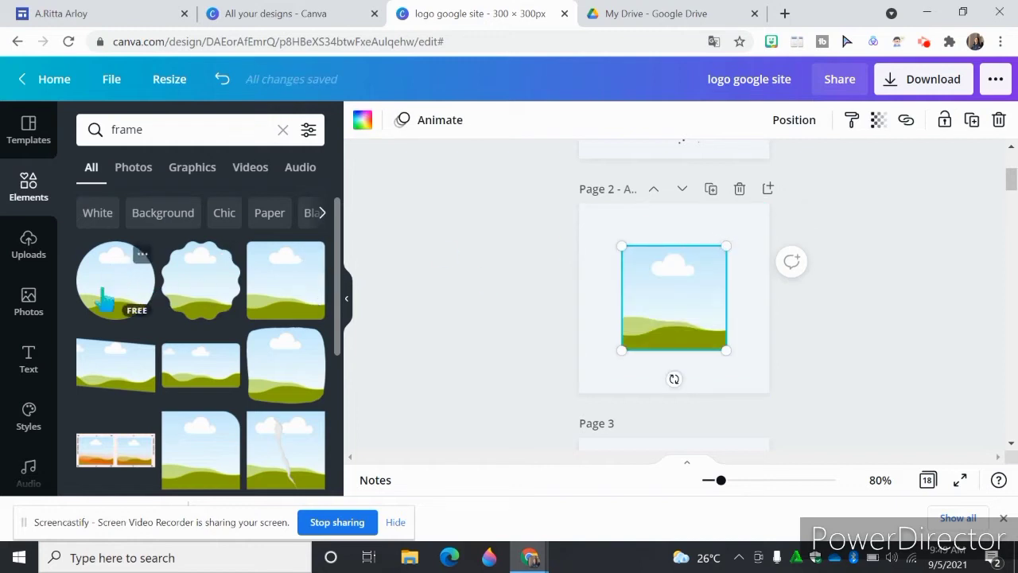
drag(726, 246, 739, 235)
drag(625, 344, 611, 361)
click(764, 318)
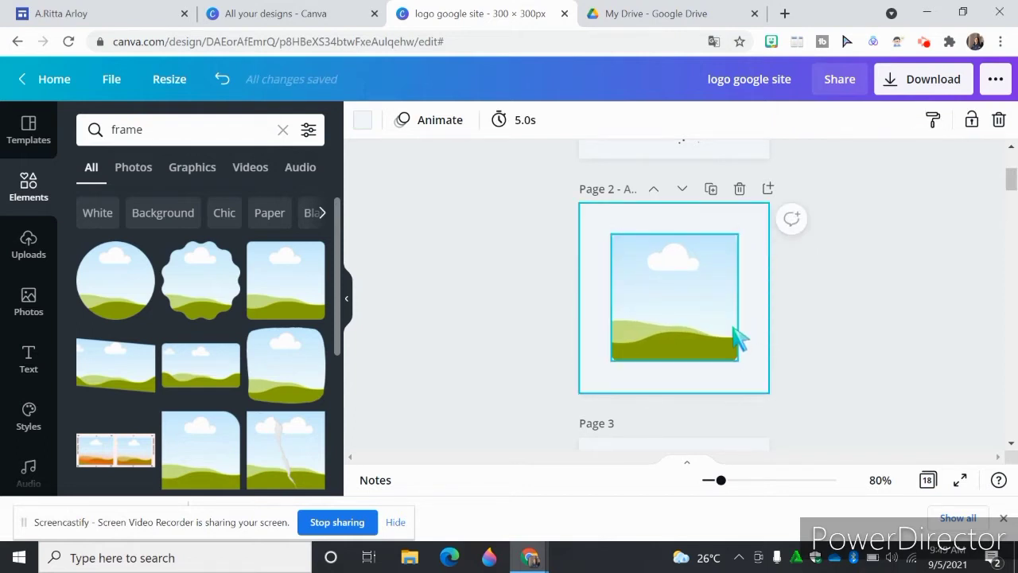
- Fill the square frame with the uploaded cartoon portrait of the long-haired woman in glasses on a red and blue background
click(699, 334)
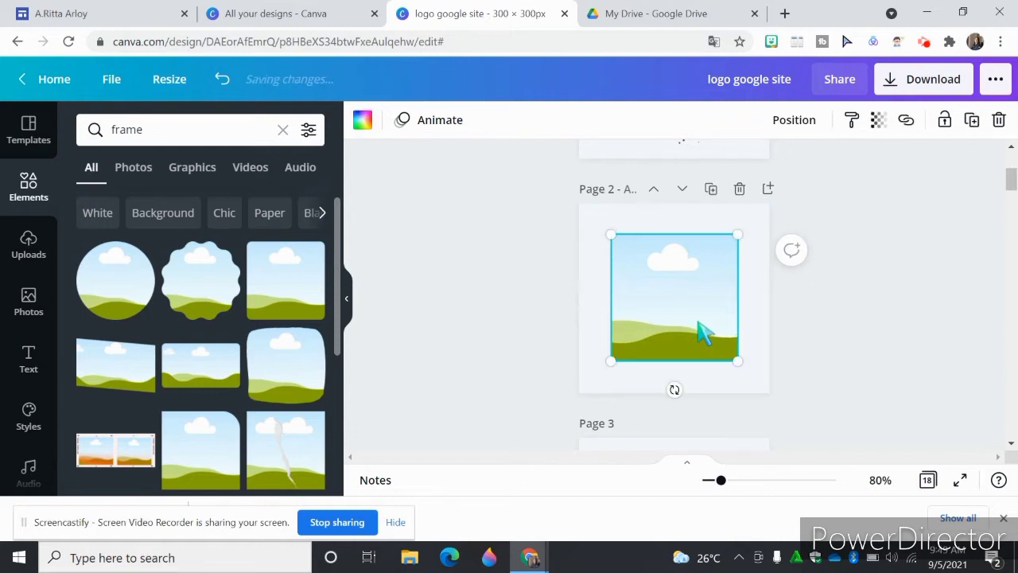
click(30, 251)
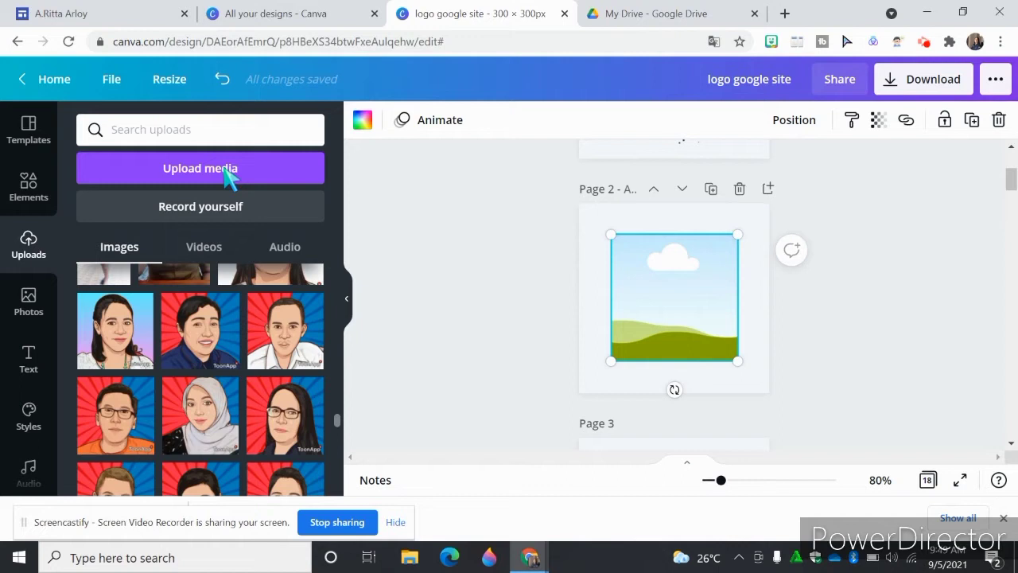
click(286, 418)
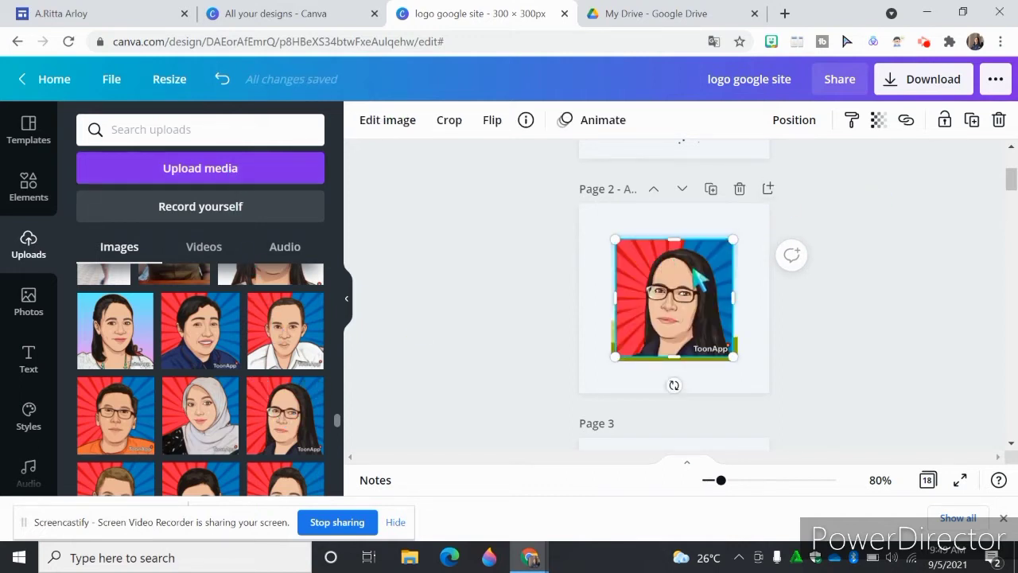
drag(693, 274, 694, 279)
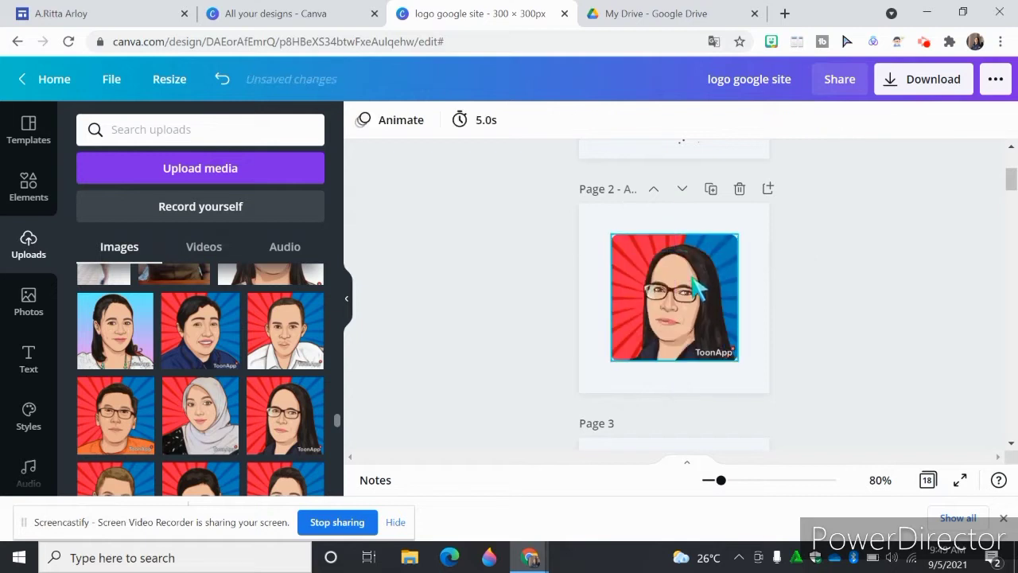
click(753, 280)
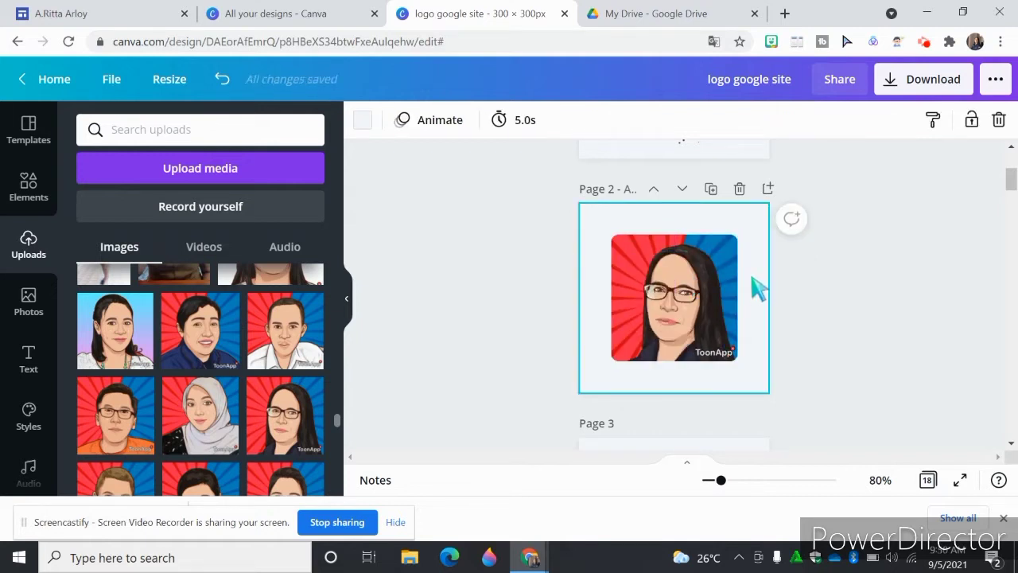
- Search the elements for "frame" again and limit the results to graphics
click(31, 199)
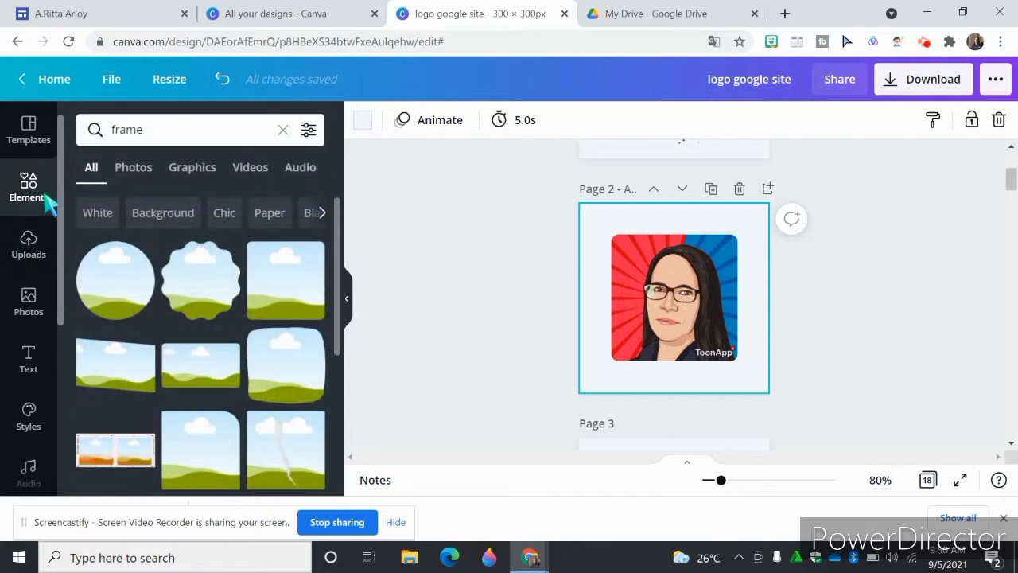
click(190, 130)
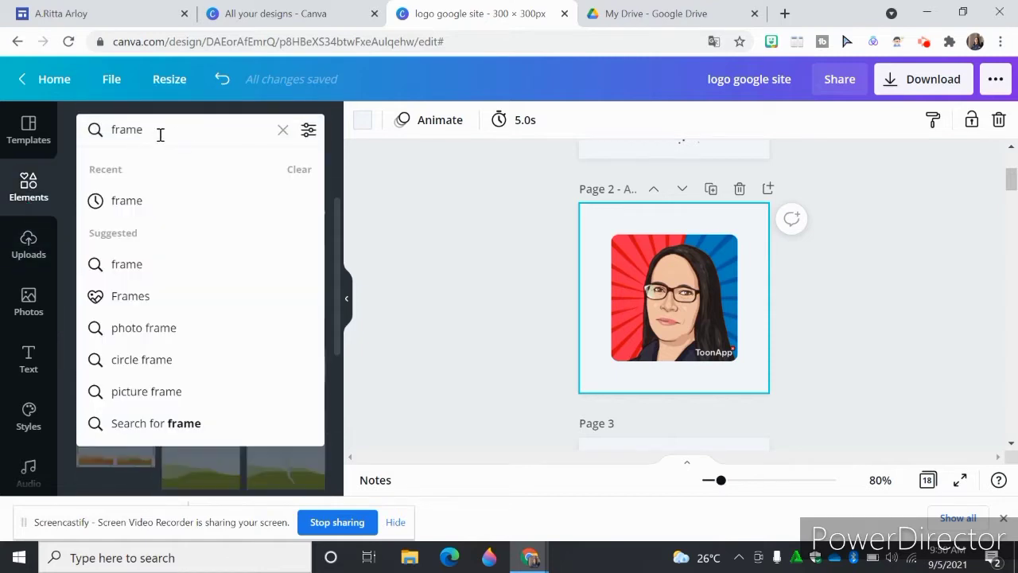
key(Return)
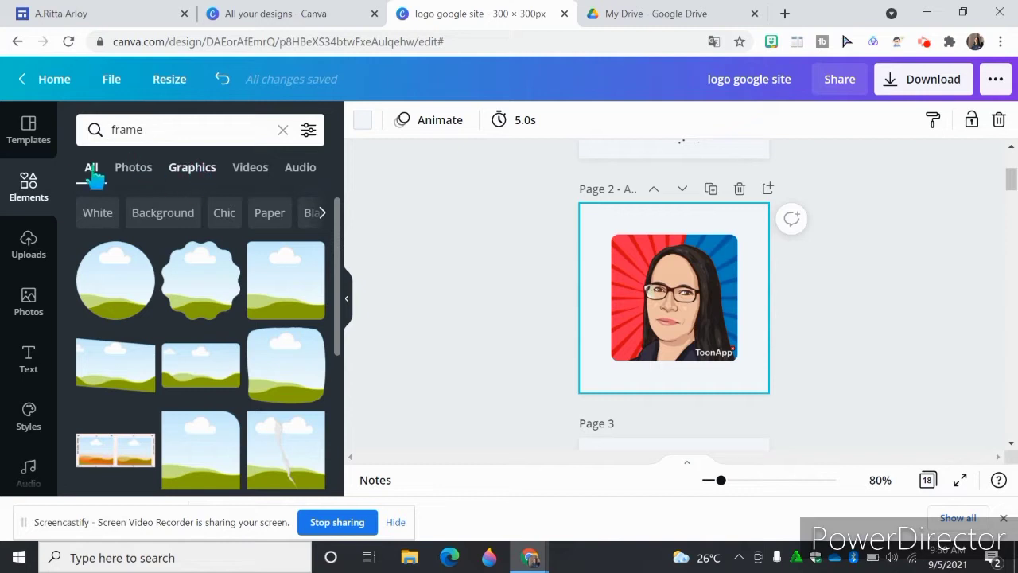
click(189, 169)
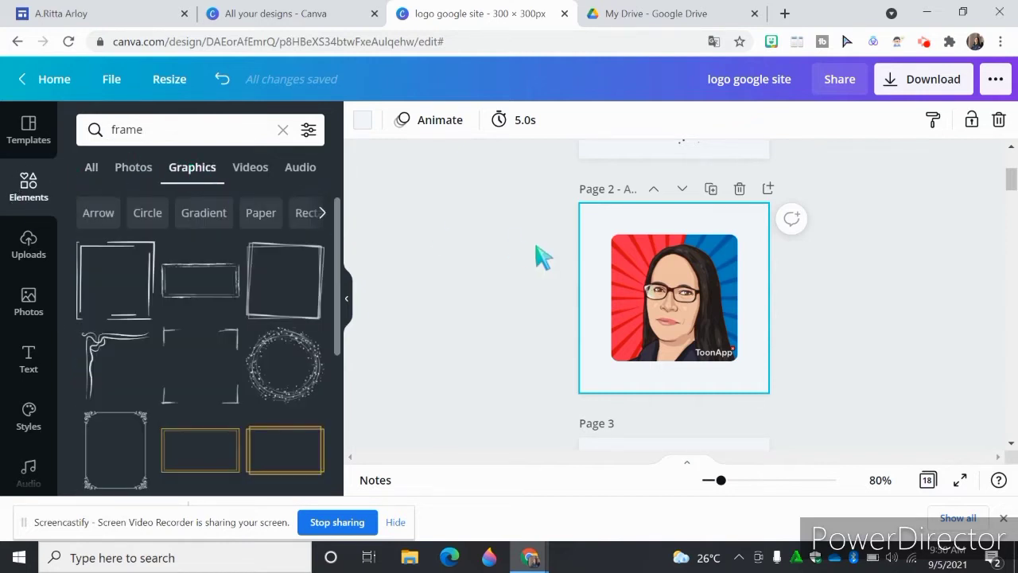
- Add the square ornamental border with curled corners to page 2 and enlarge it to surround the framed portrait
scroll(348, 294, down, 8)
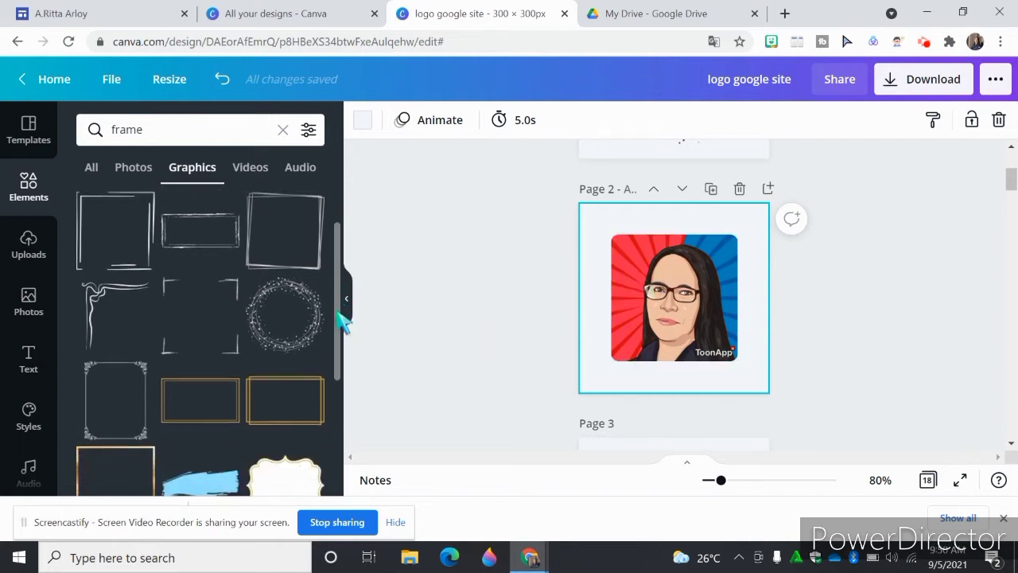
scroll(338, 429, down, 5)
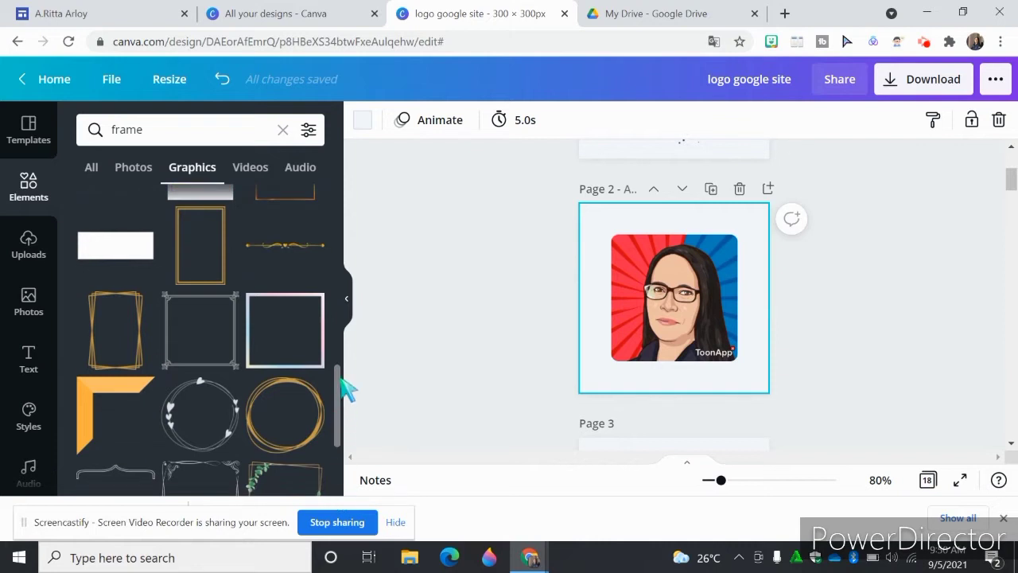
scroll(342, 413, down, 3)
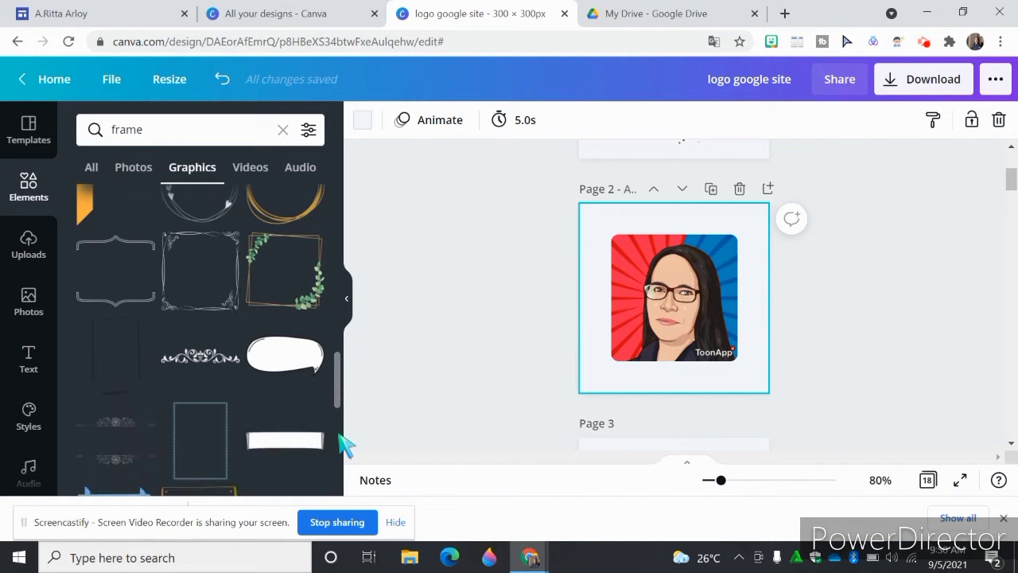
scroll(343, 445, down, 2)
scroll(342, 441, up, 3)
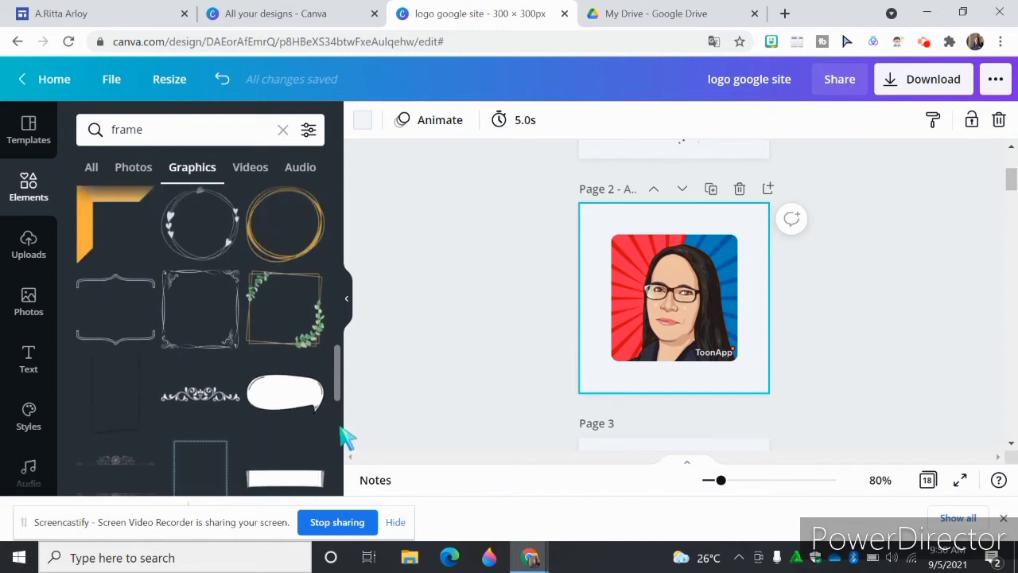
click(227, 342)
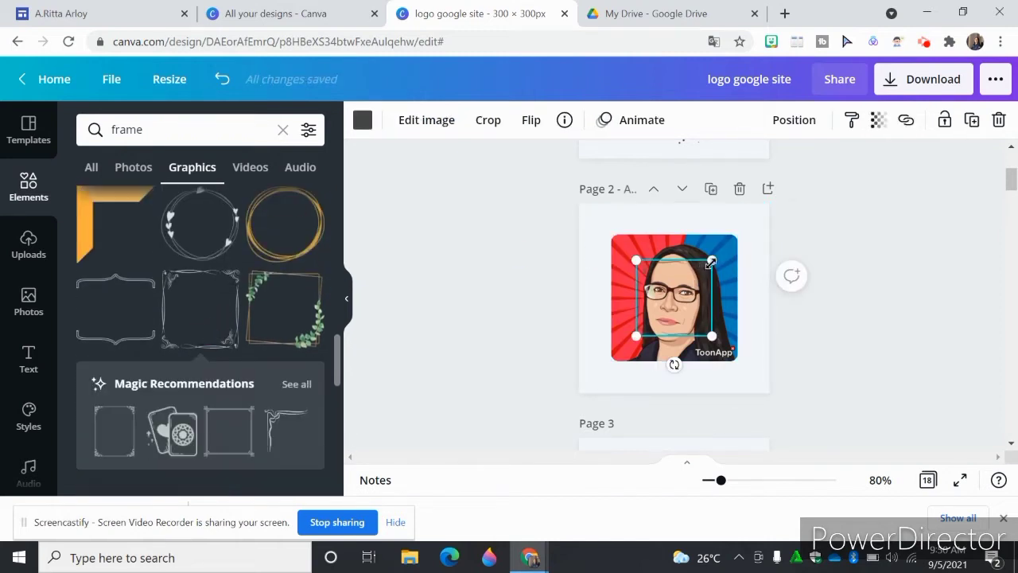
drag(713, 260, 748, 230)
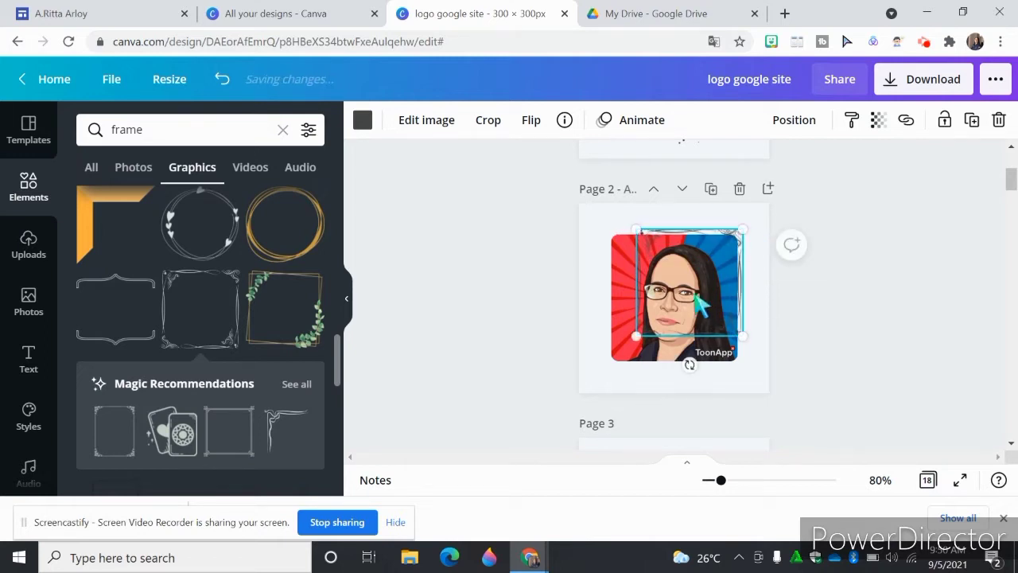
drag(635, 338, 601, 371)
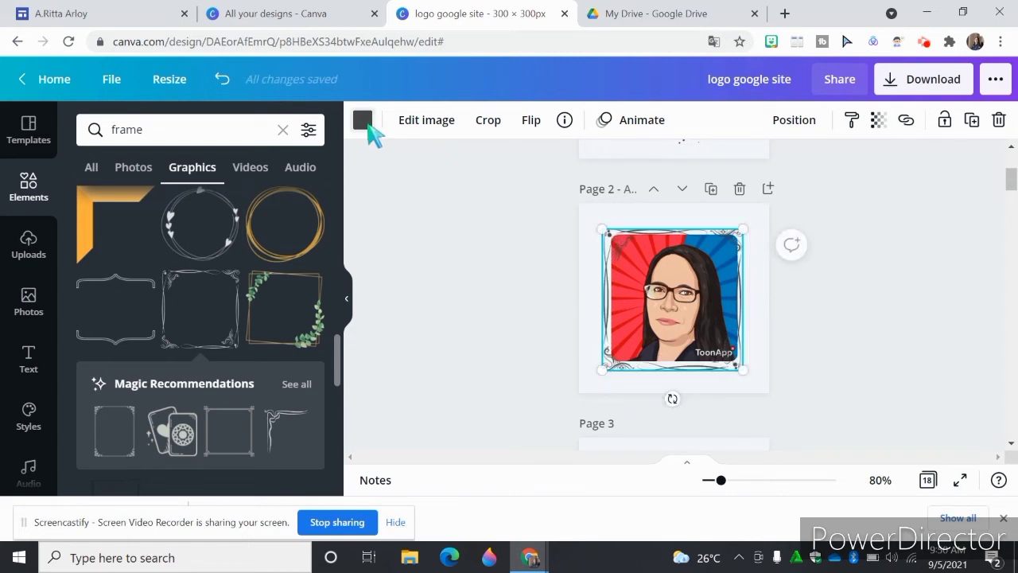
- Recolour the ornamental border around the portrait on page 2 to the document's dark navy
click(363, 121)
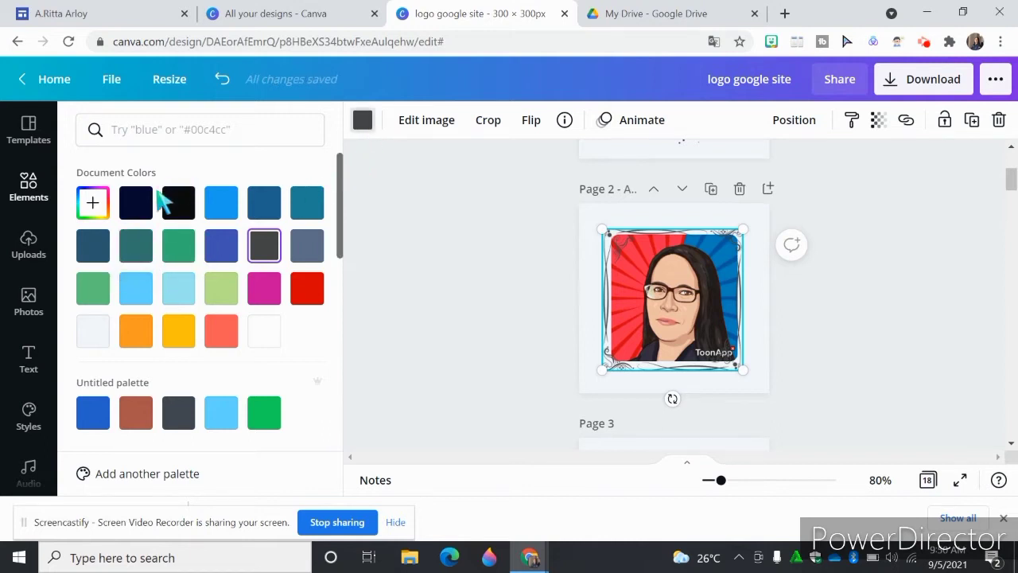
click(134, 205)
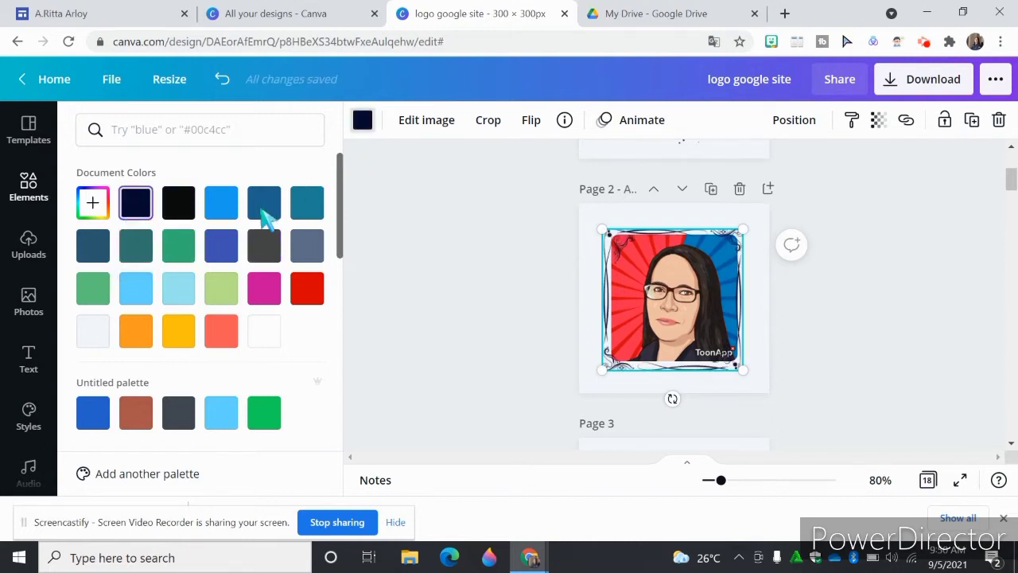
click(637, 318)
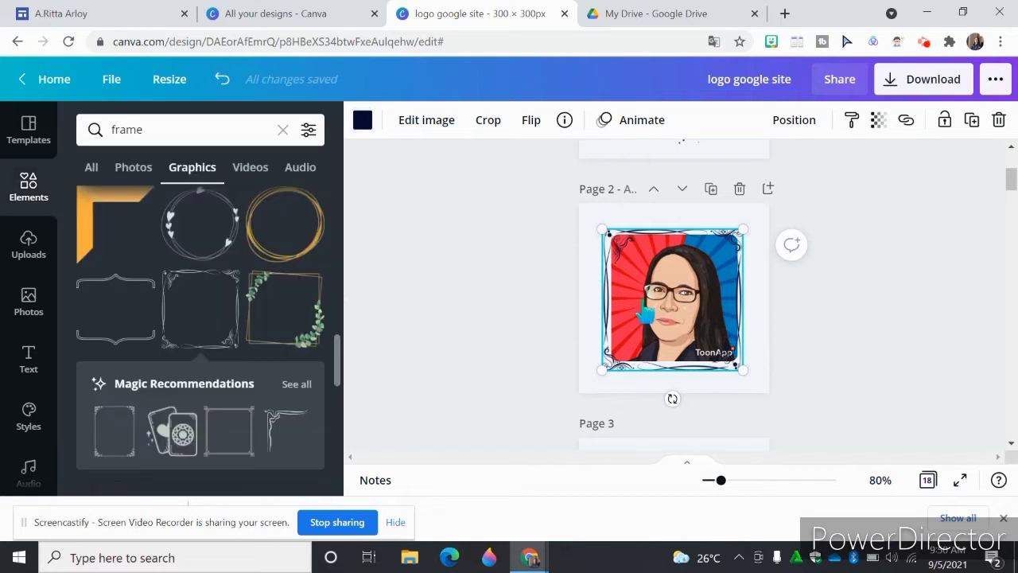
click(796, 312)
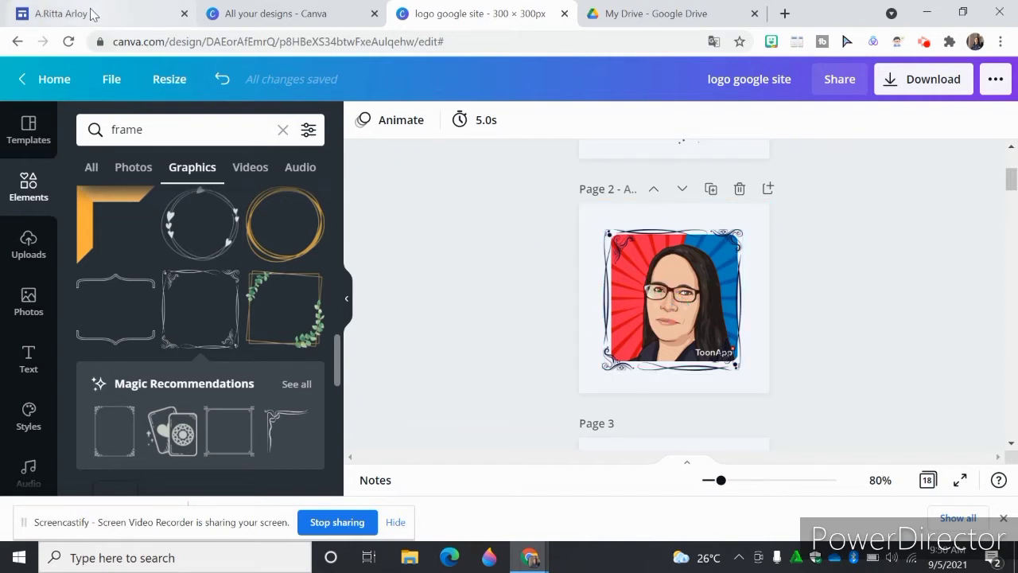
- Look over the section icons on the Portofolio page in Google Sites and return to the Canva logo design
click(93, 11)
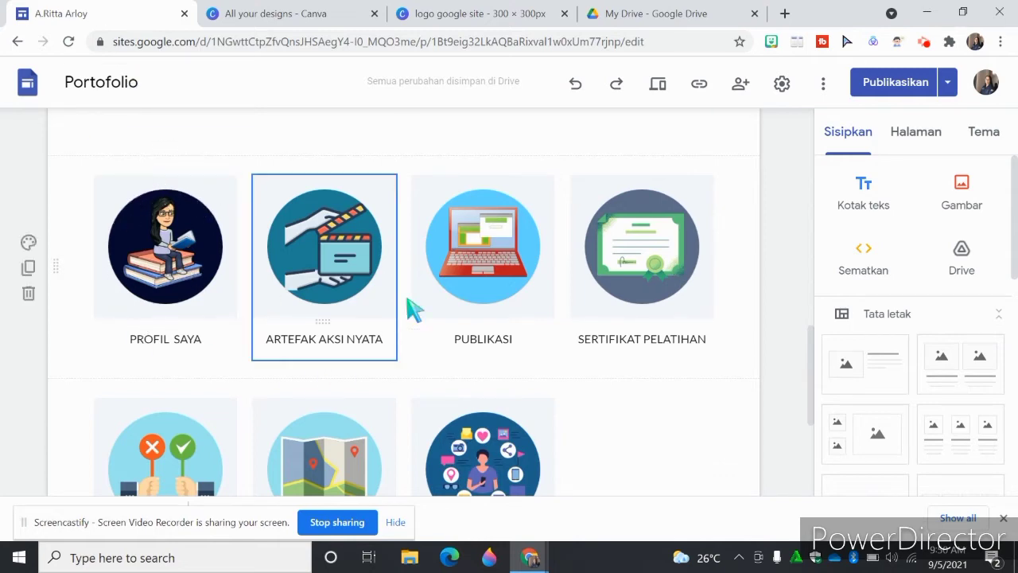
click(492, 11)
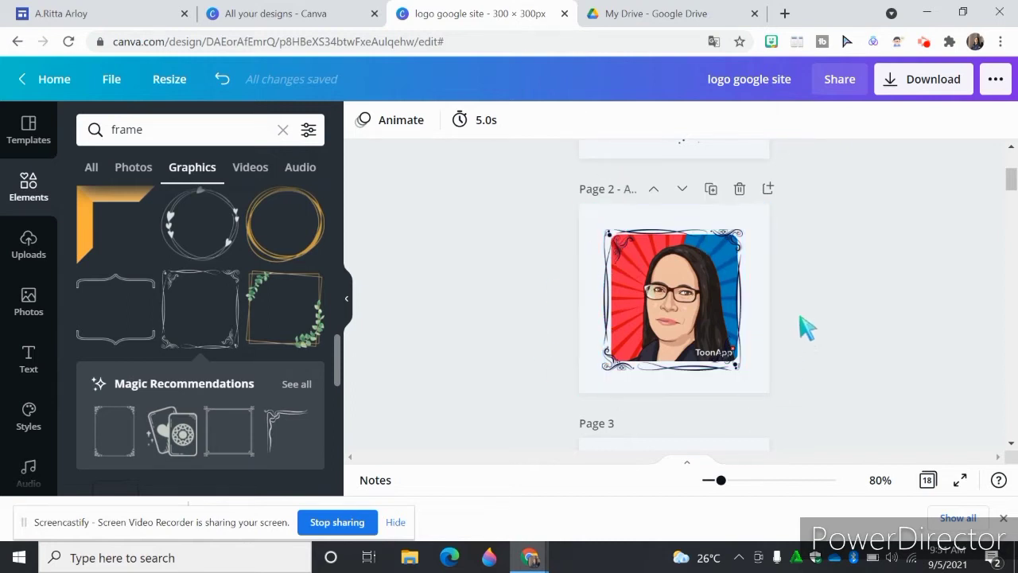
- Duplicate page 2 and delete the ornamental border and the portrait from the copy, keeping the empty square frame
click(712, 189)
click(680, 301)
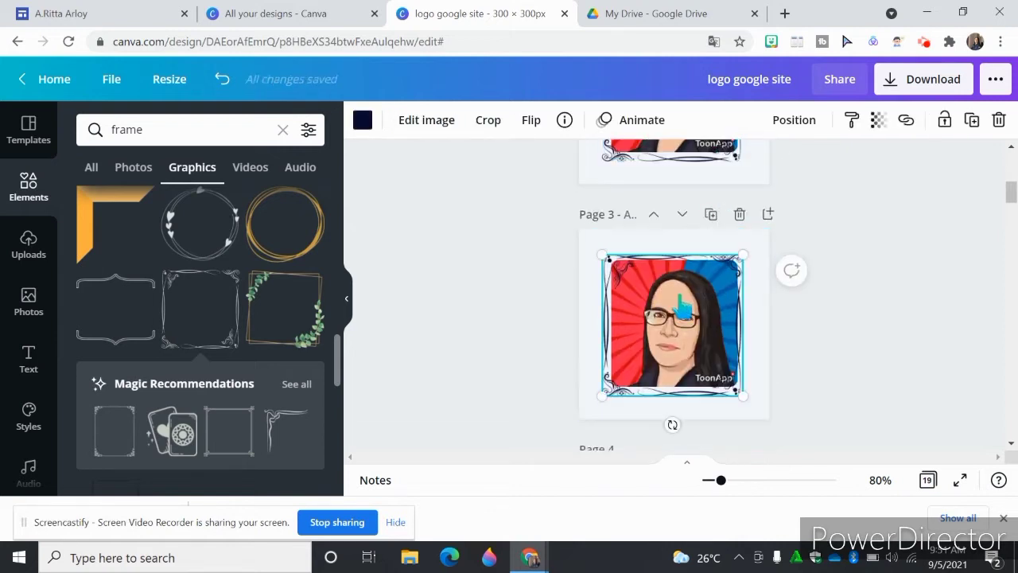
key(Delete)
click(680, 293)
key(Delete)
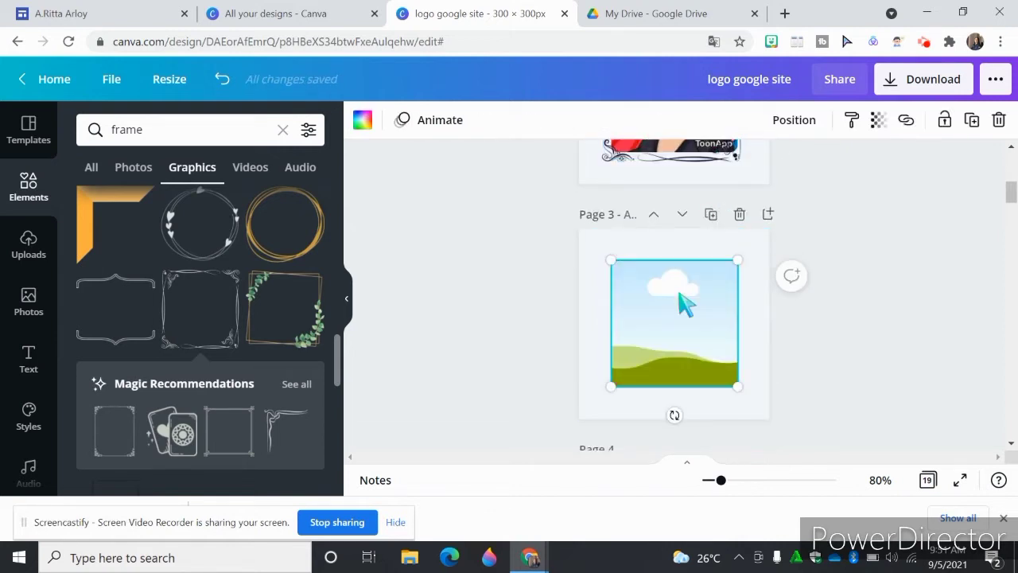
- Fill the empty square frame on page 3 with the document's dark navy
click(363, 121)
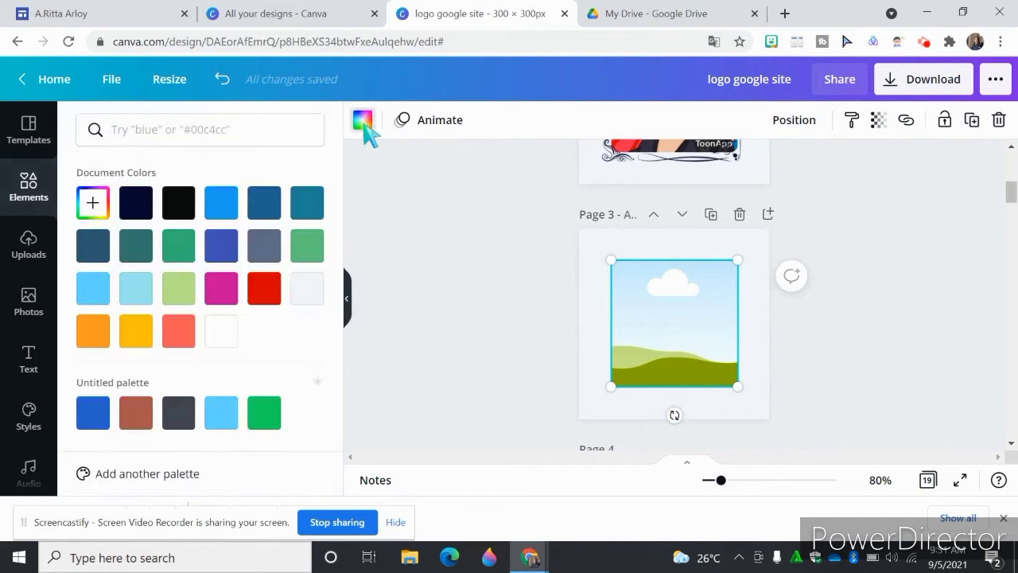
click(137, 207)
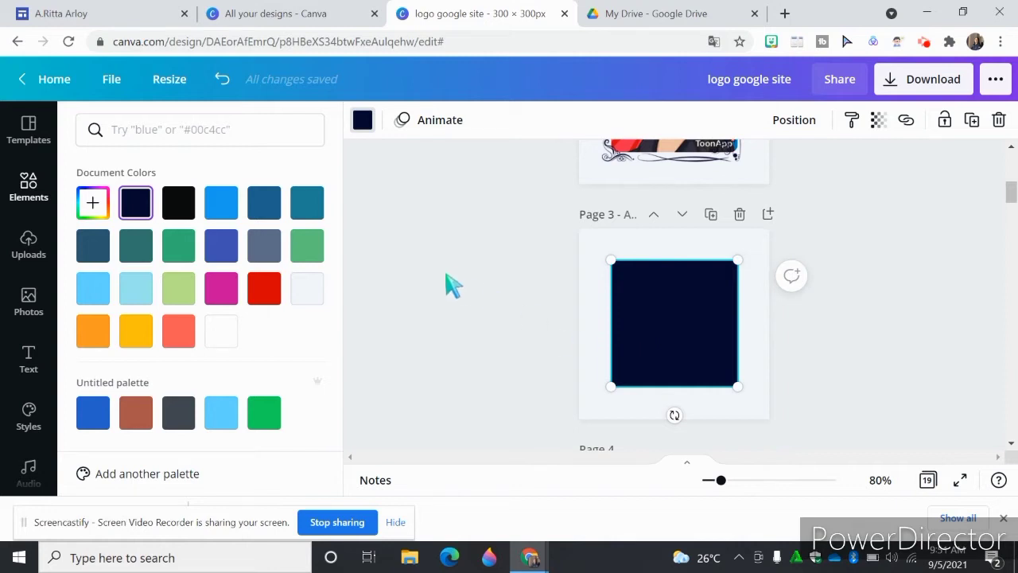
- Search the elements for "CERTIFICATE"
click(37, 201)
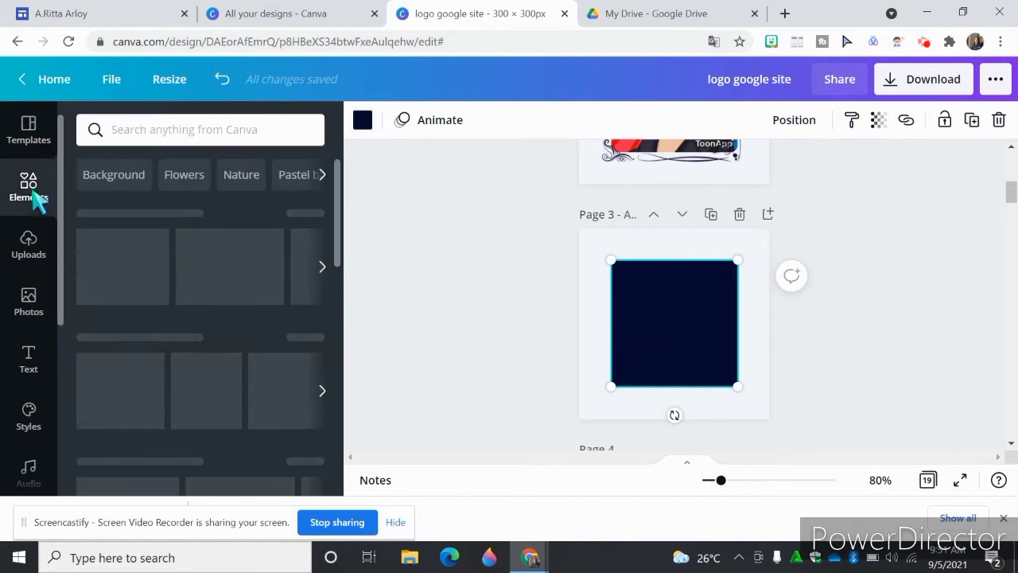
click(144, 129)
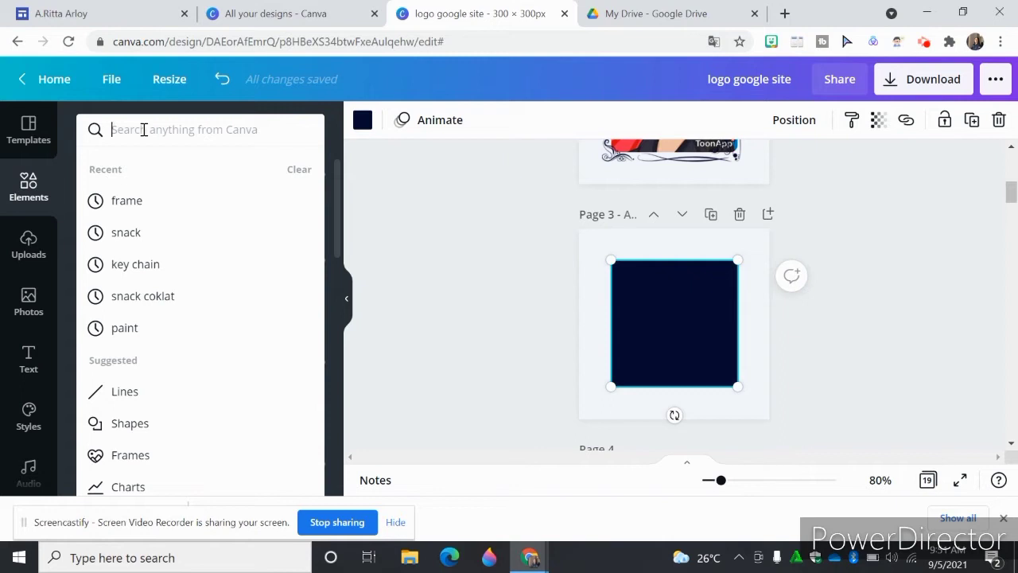
text(CER)
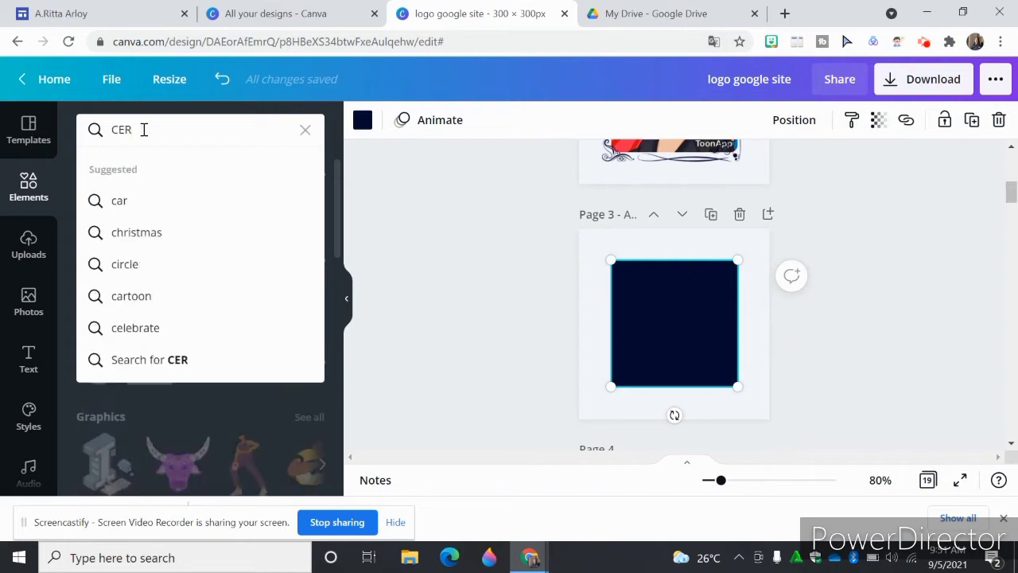
text(TIFICATE)
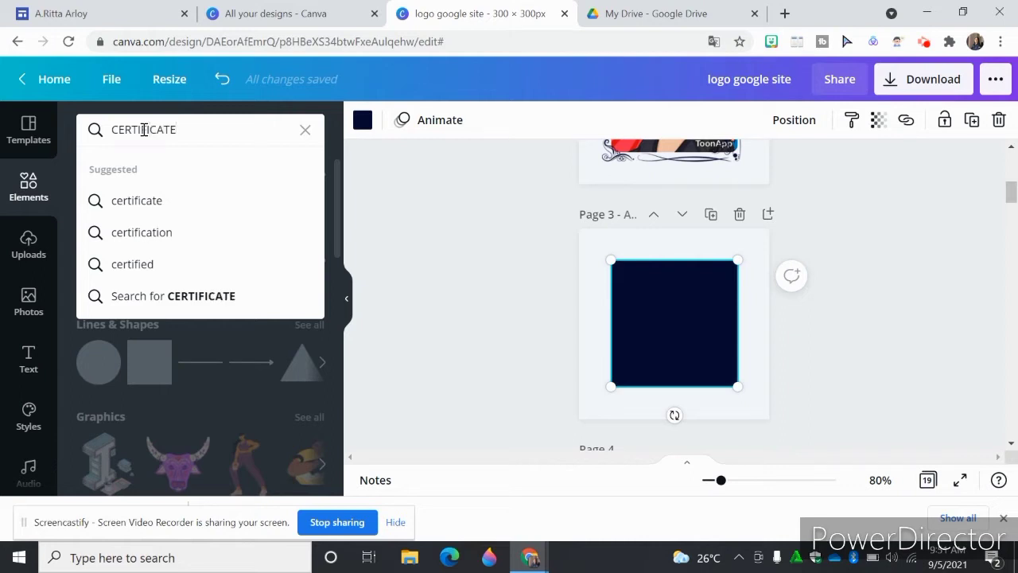
key(Return)
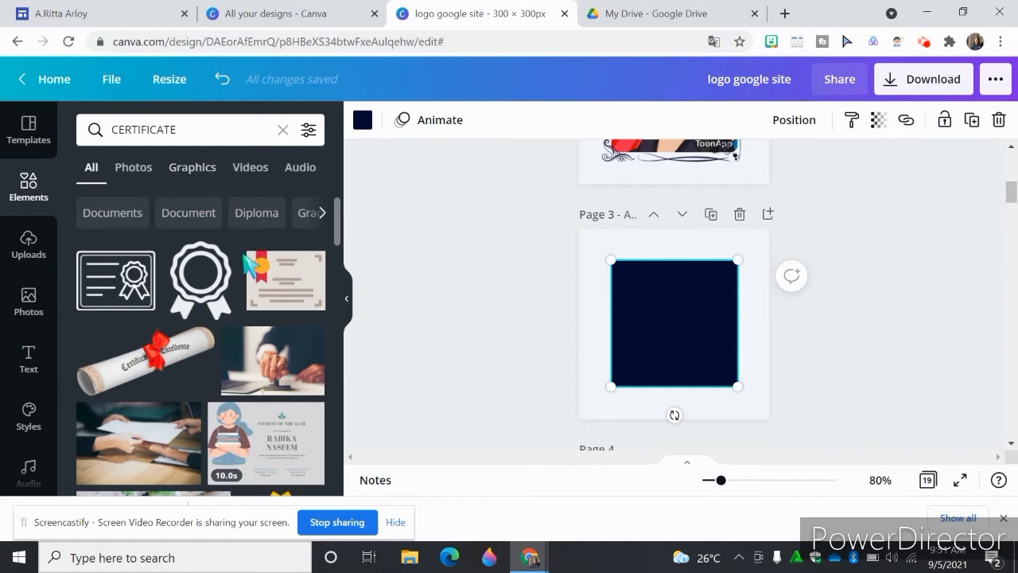
- Add the beige certificate graphic with the red ribbon to page 3 and enlarge it to span most of the navy square
click(282, 294)
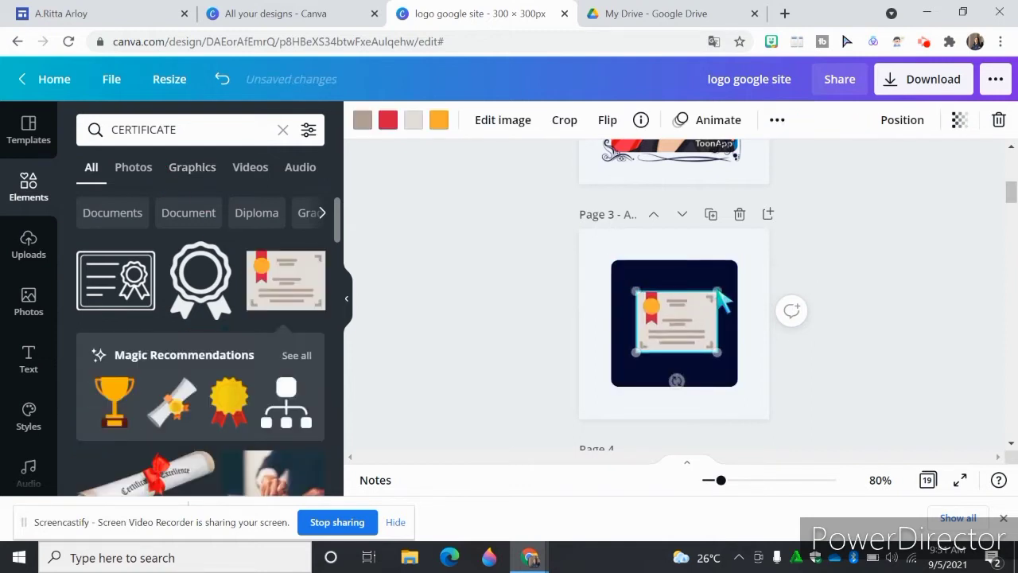
drag(718, 291, 720, 288)
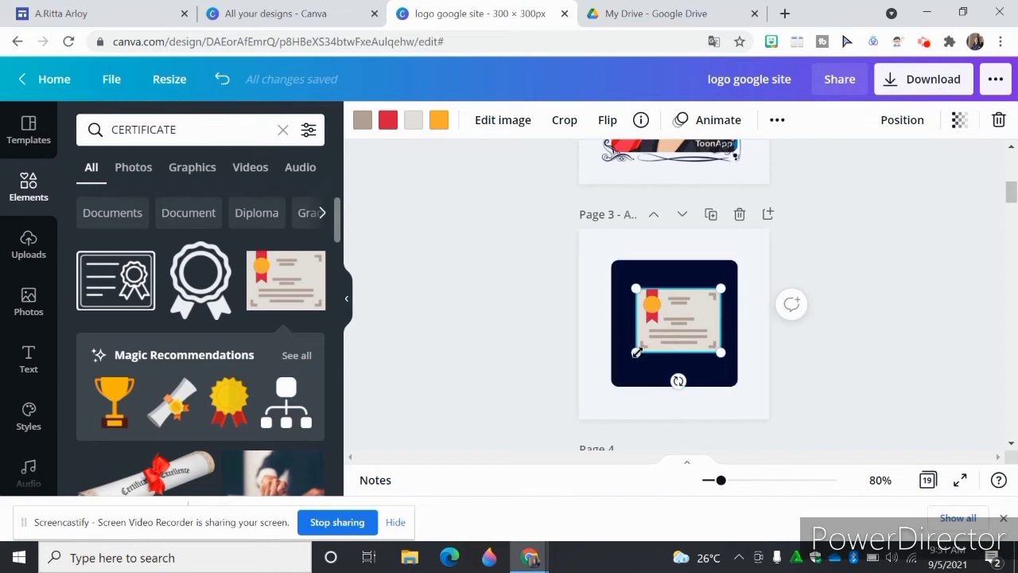
drag(636, 352, 628, 358)
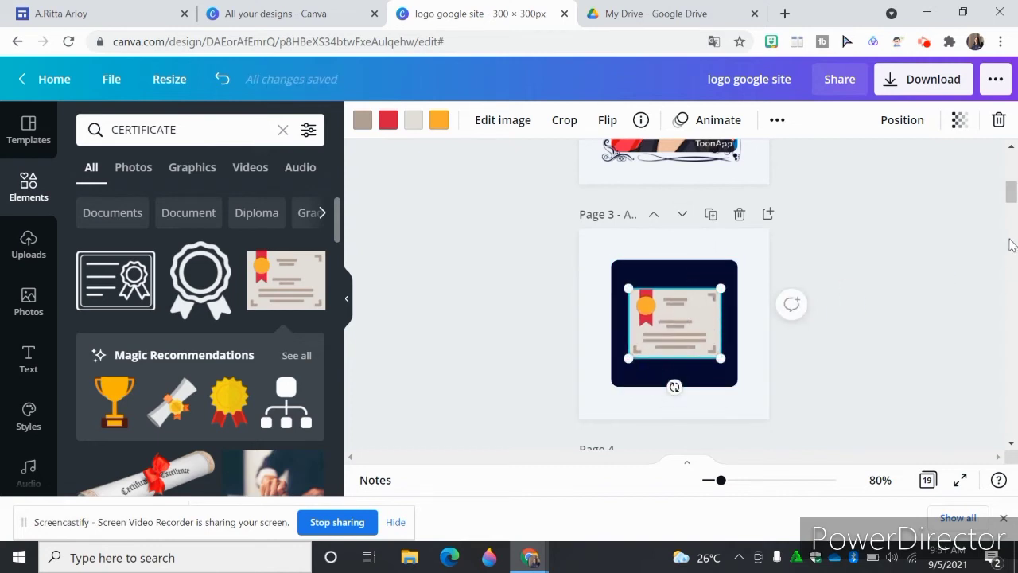
- Download only page 2 of the design as a PNG and dismiss the saved-design dialog
drag(1015, 197, 1015, 194)
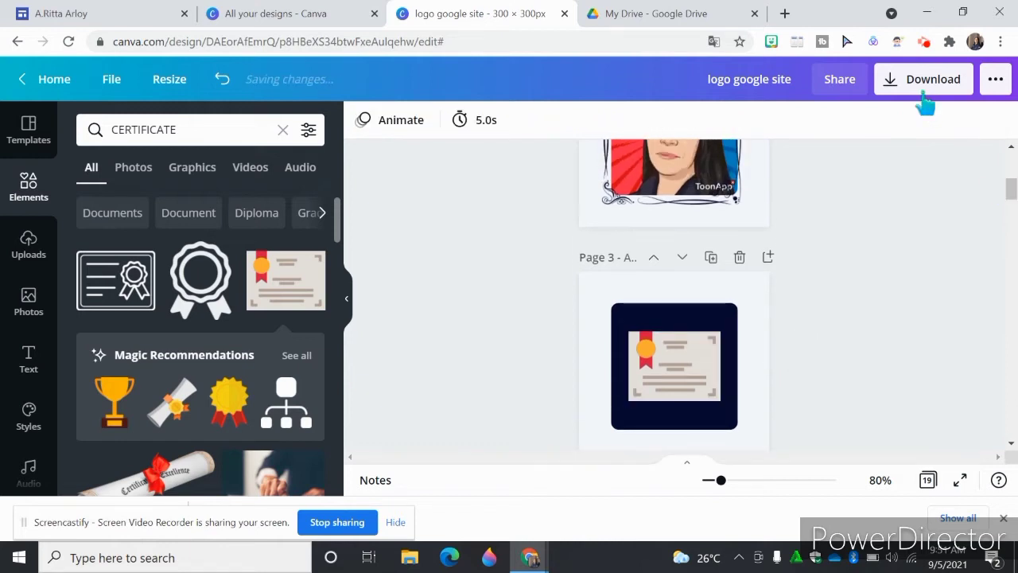
click(932, 83)
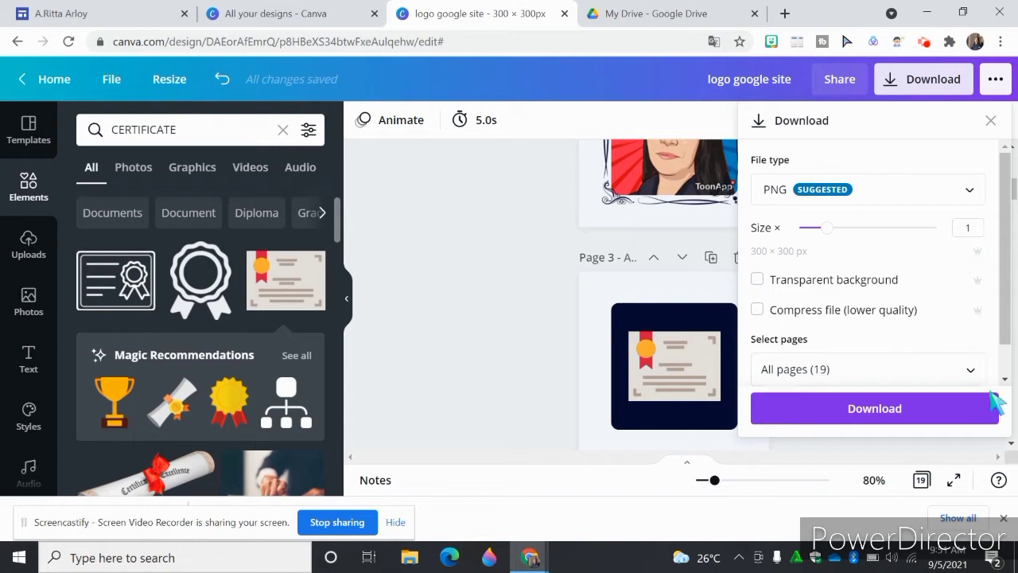
click(972, 374)
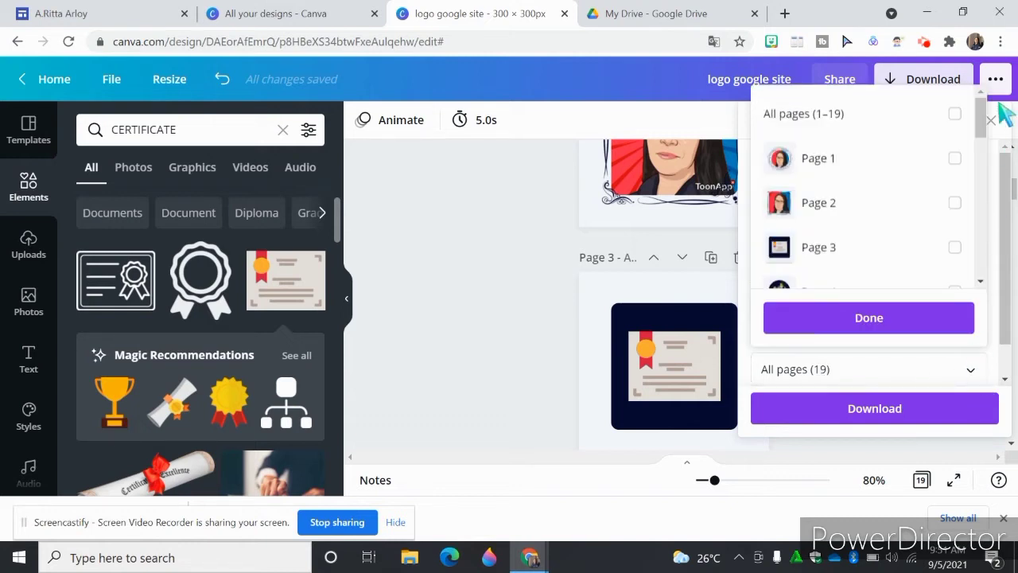
drag(986, 117, 986, 124)
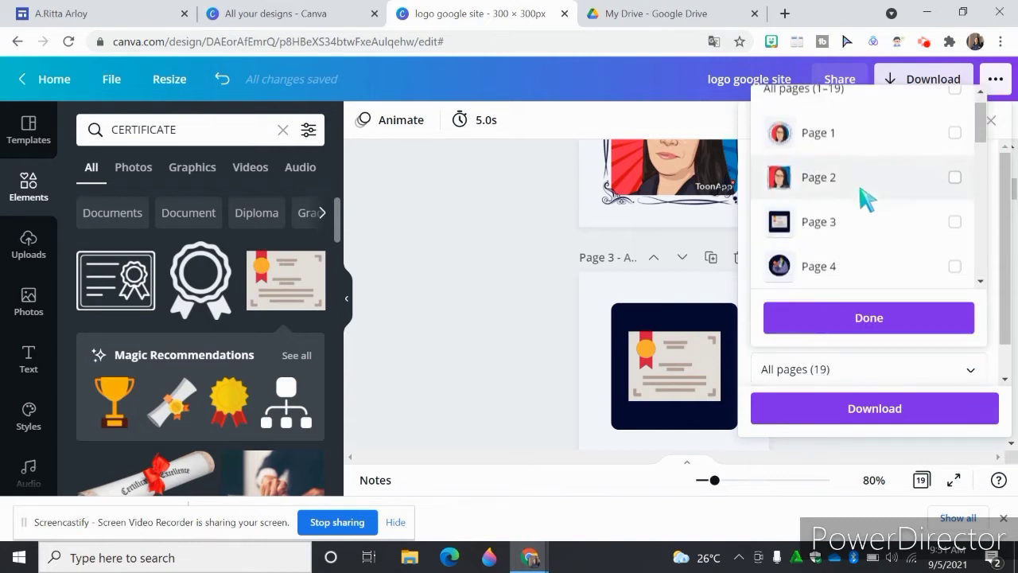
click(954, 177)
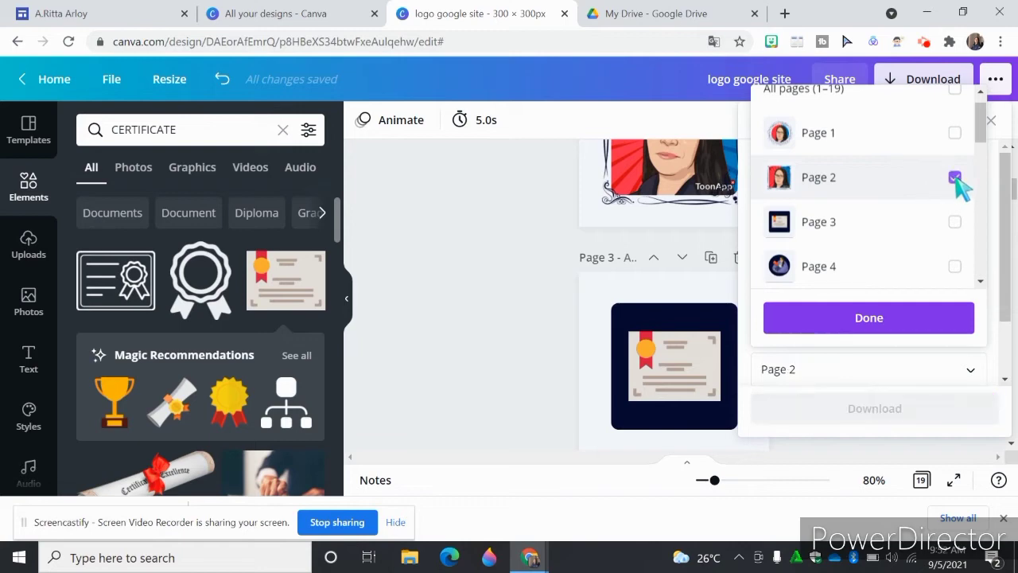
click(859, 321)
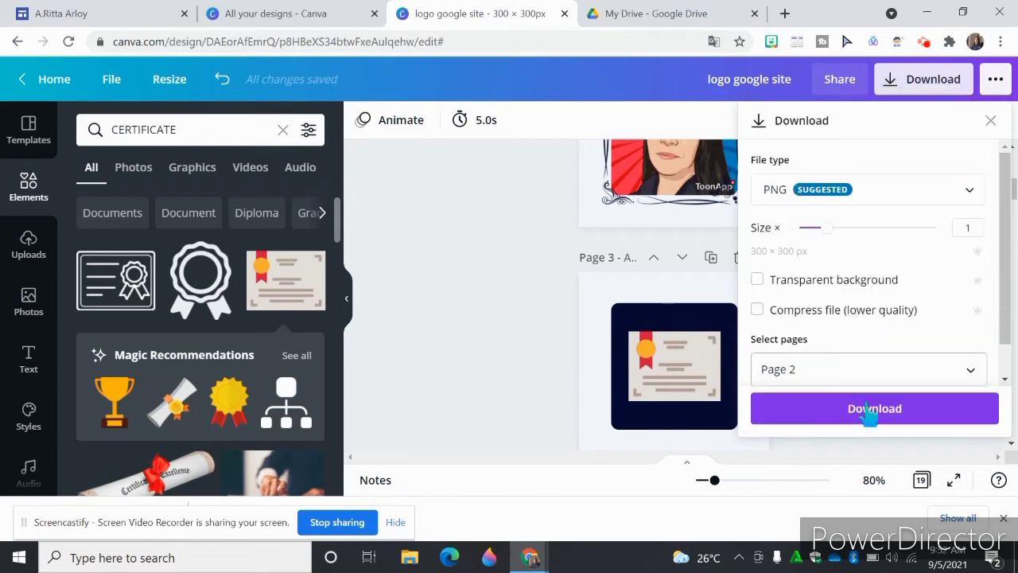
click(905, 414)
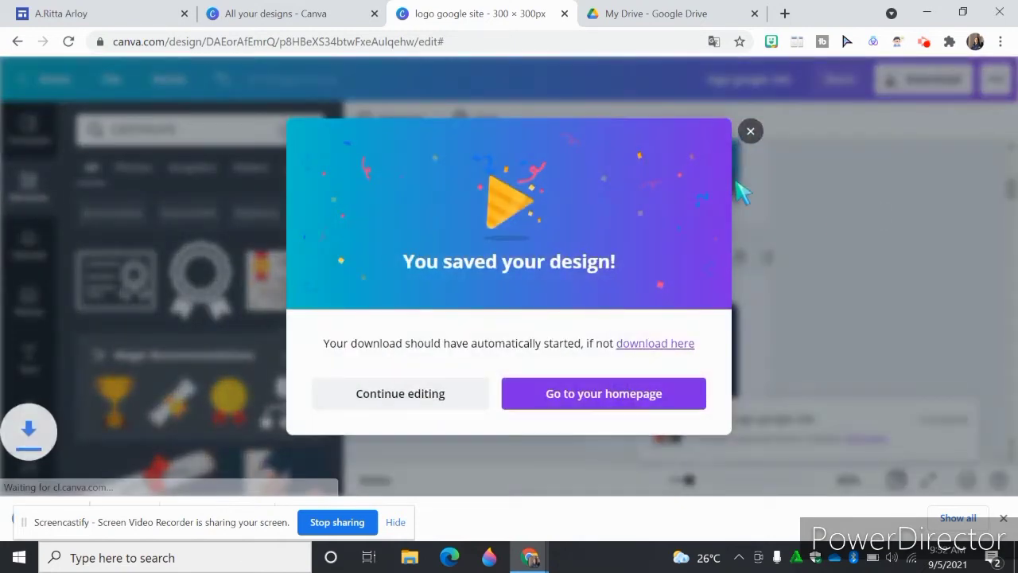
click(750, 131)
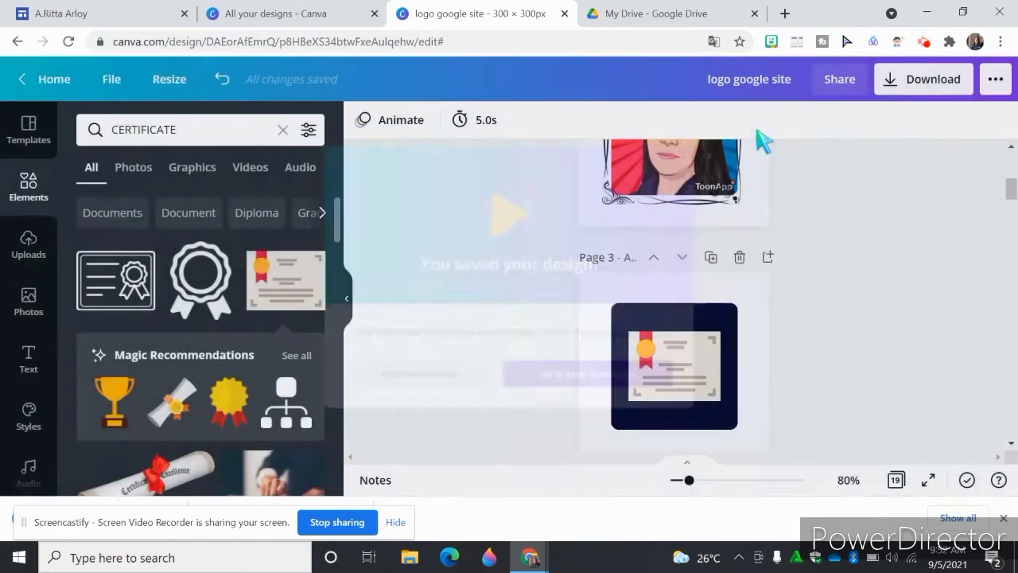
- Set up another PNG download limited to page 3 by deselecting all the other pages
click(919, 83)
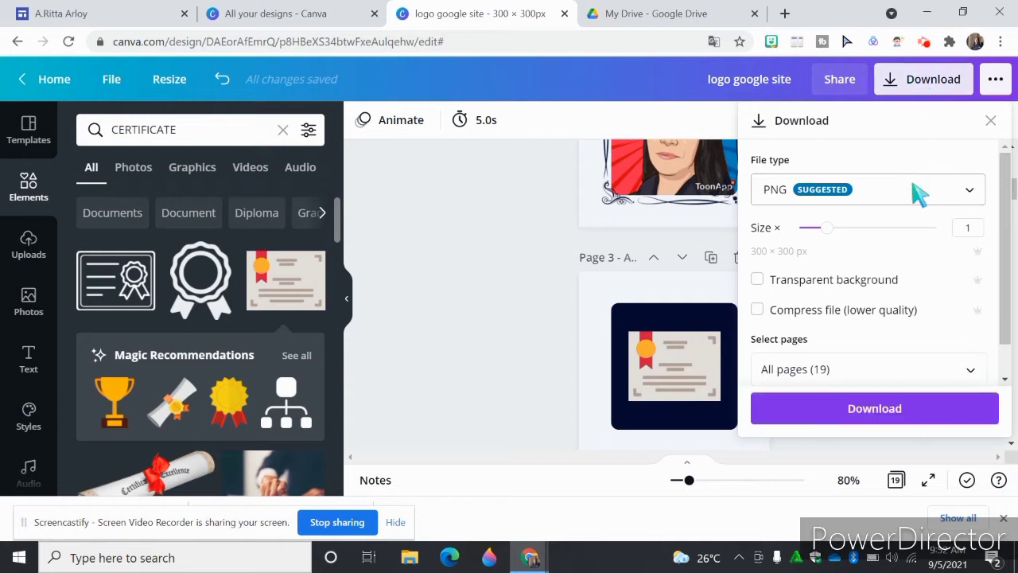
click(859, 372)
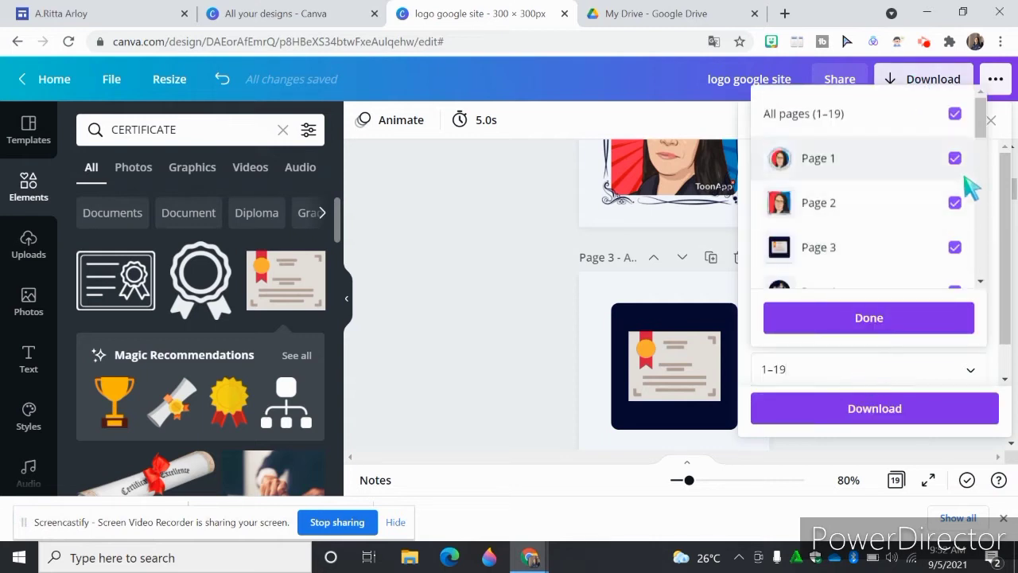
click(954, 115)
scroll(955, 199, down, 1)
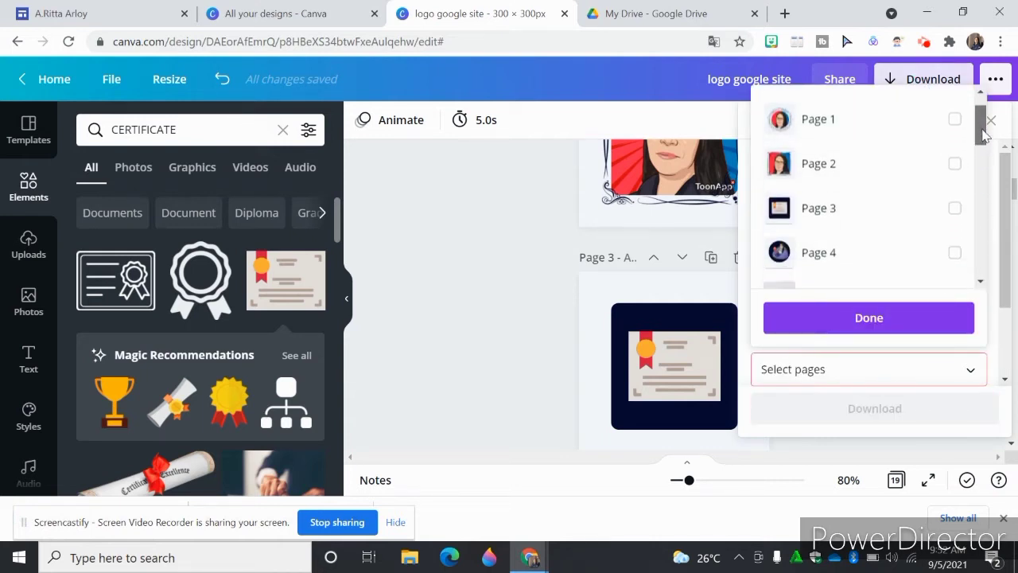
click(955, 204)
click(827, 320)
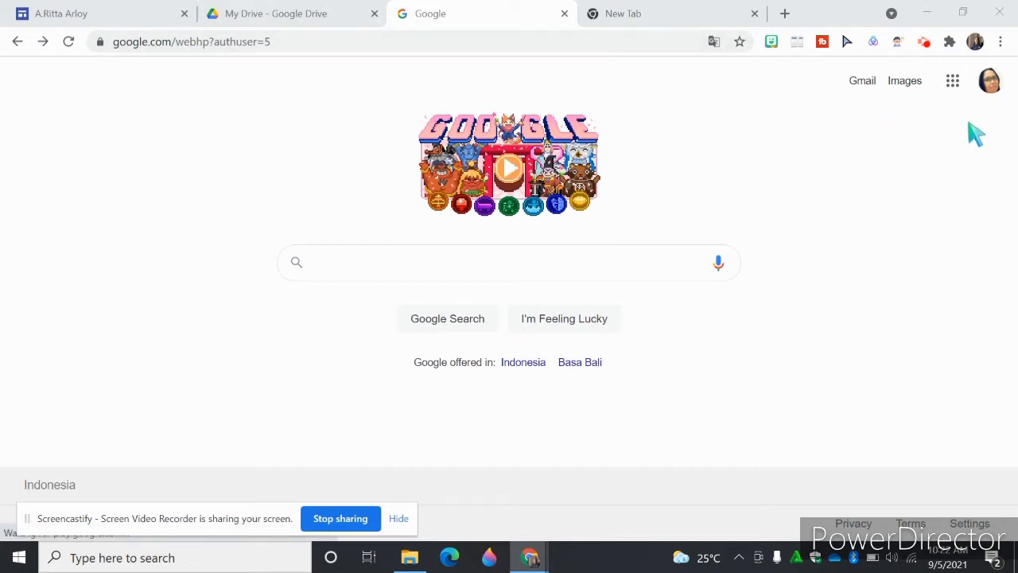
- Open Google Sites from the Google home page
click(953, 81)
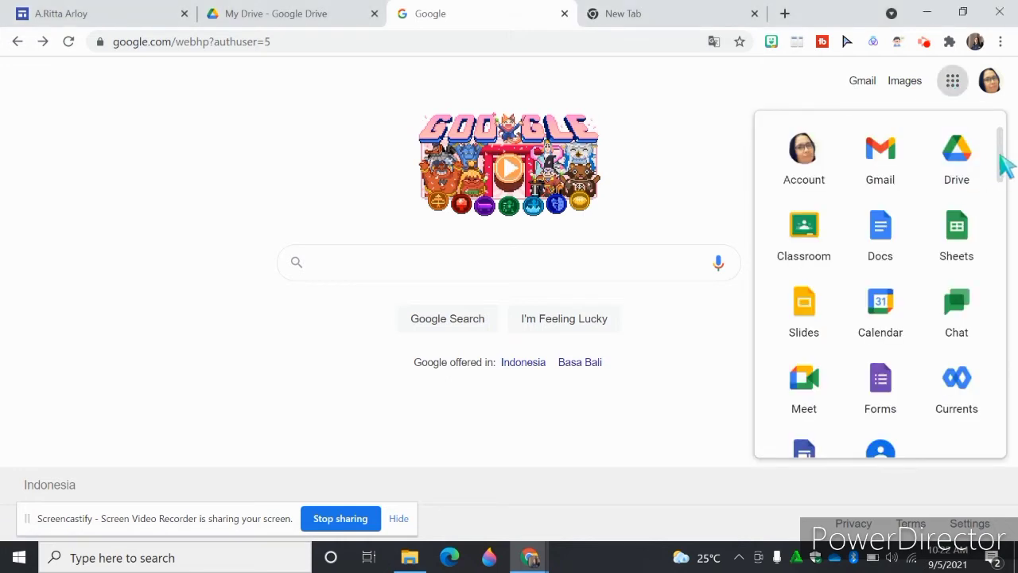
drag(1001, 151, 1014, 188)
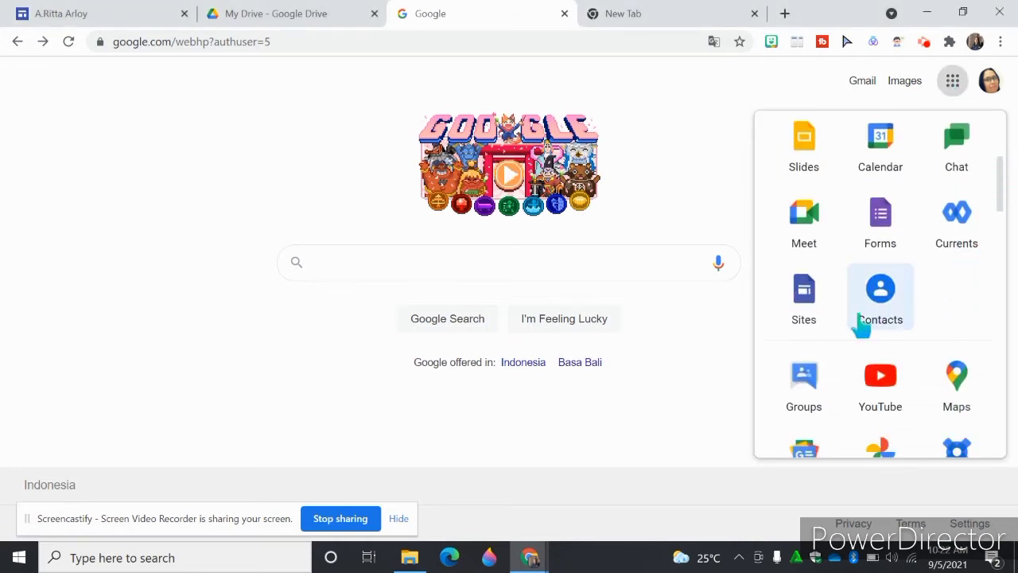
click(805, 295)
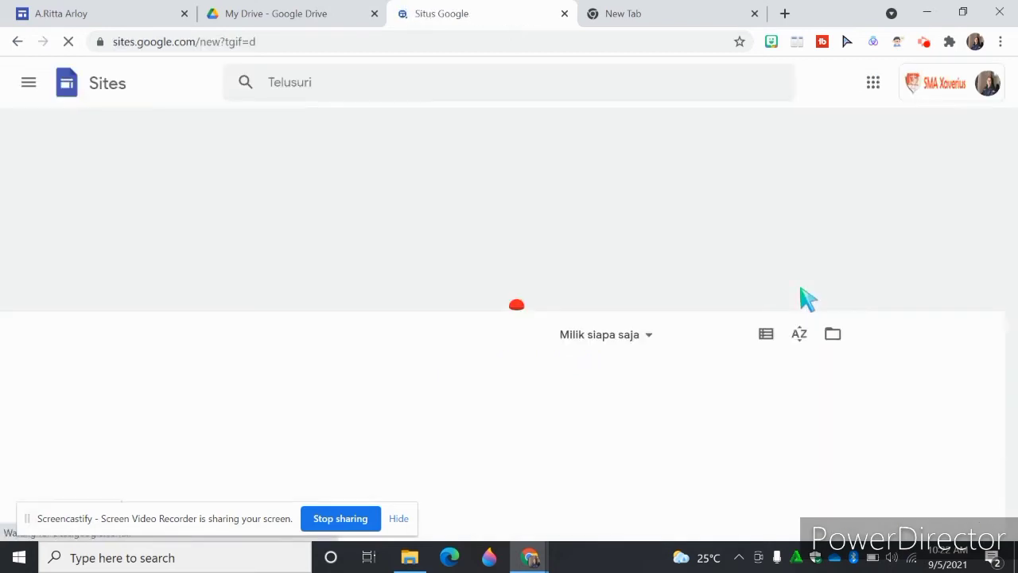
- Switch Google Sites to the belajar.id teacher account and create a new blank site
click(976, 83)
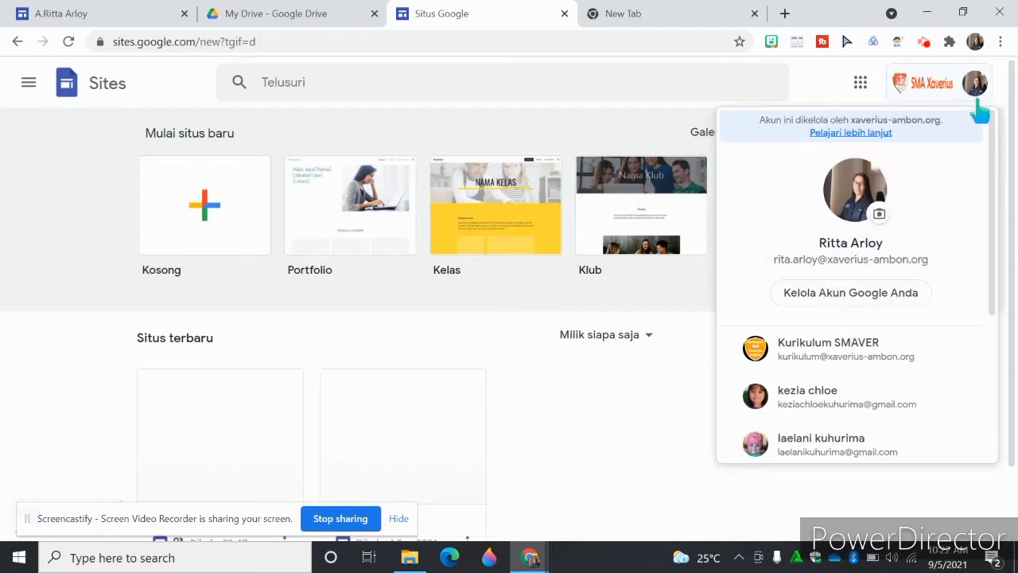
scroll(986, 187, down, 3)
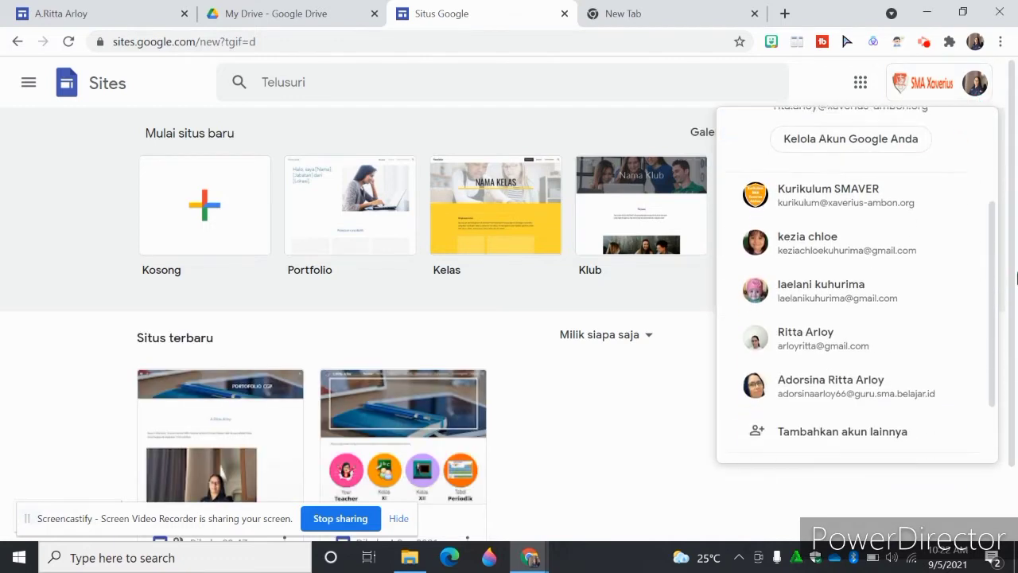
click(906, 380)
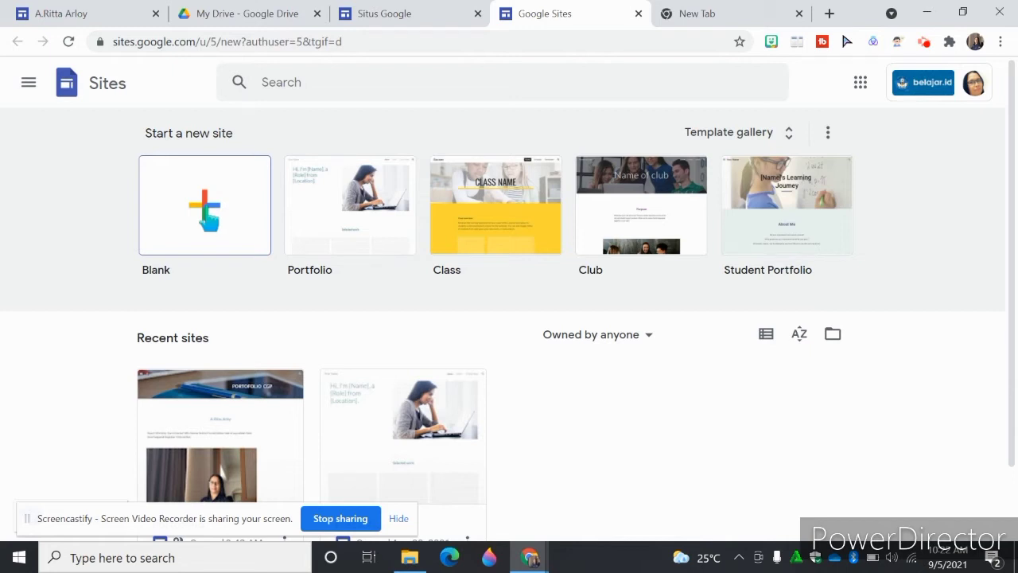
click(208, 216)
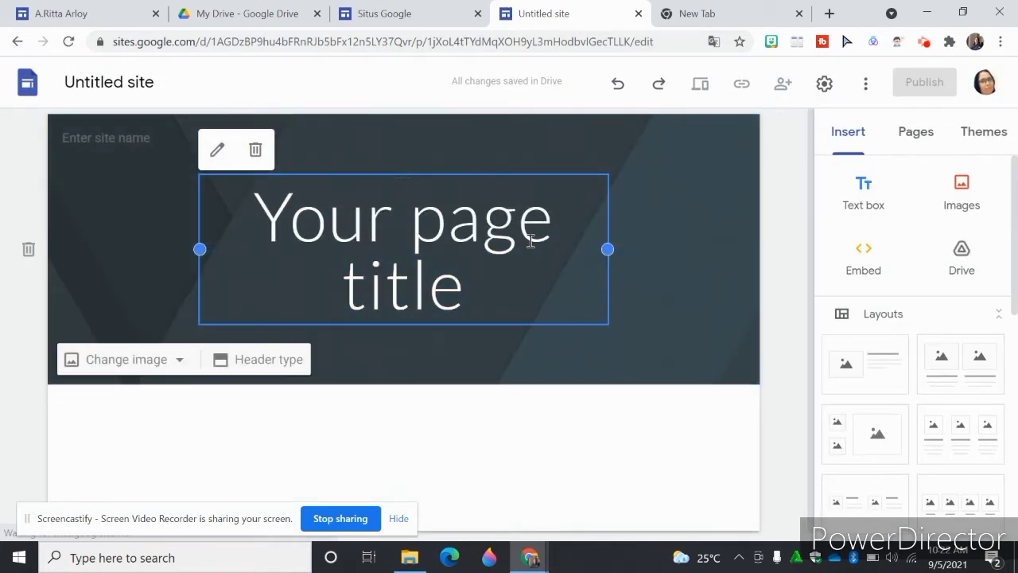
- Replace the placeholder page title in the header with "Portofolio CGP"
click(266, 221)
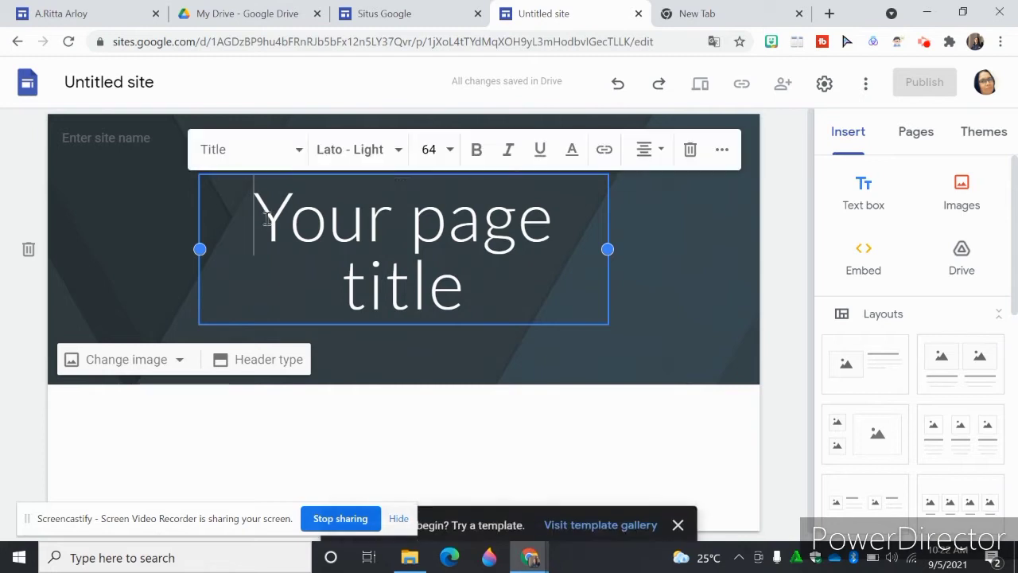
drag(267, 221, 477, 307)
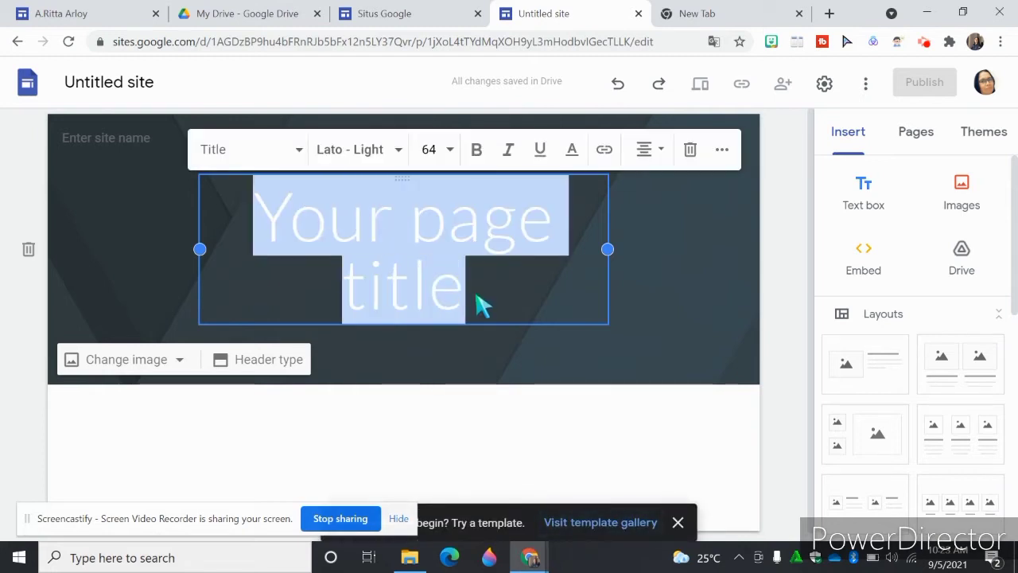
text(Portofi)
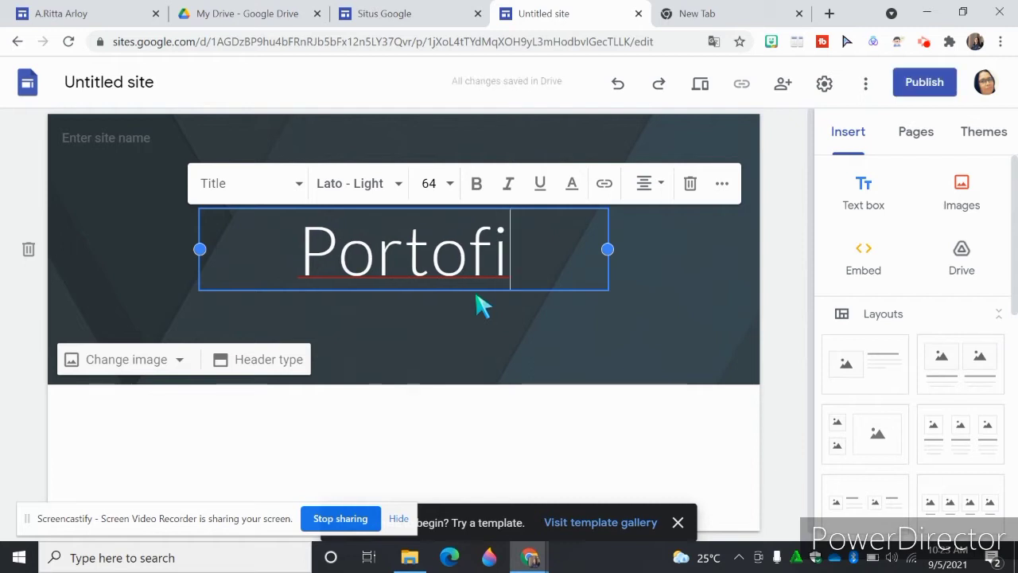
key(BackSpace)
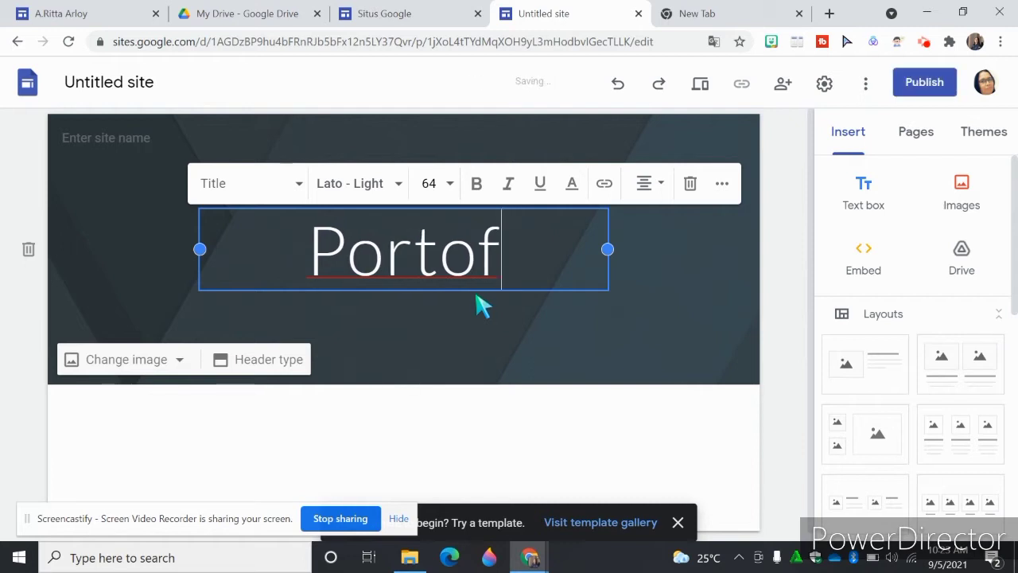
text(olio)
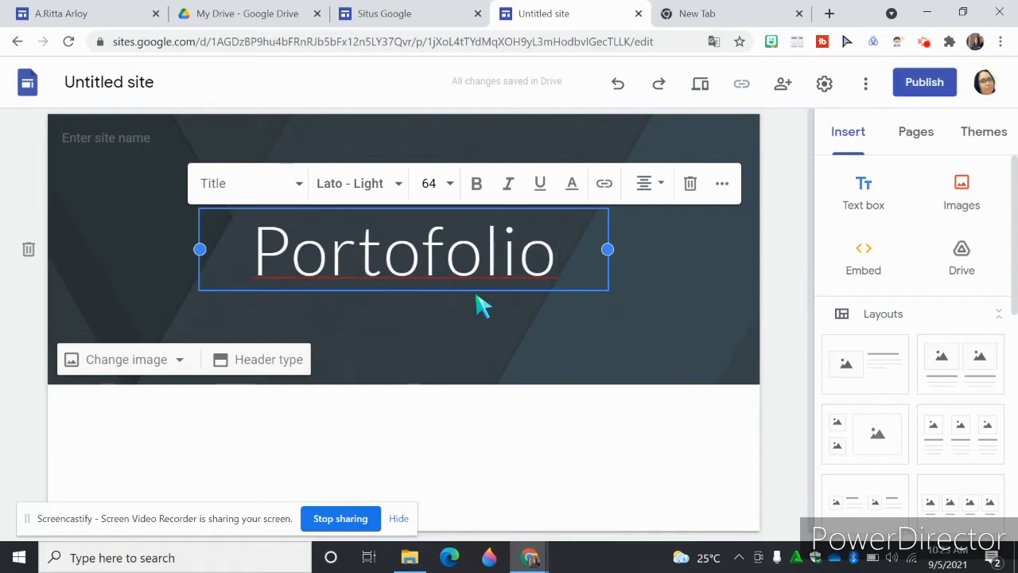
text( CGP)
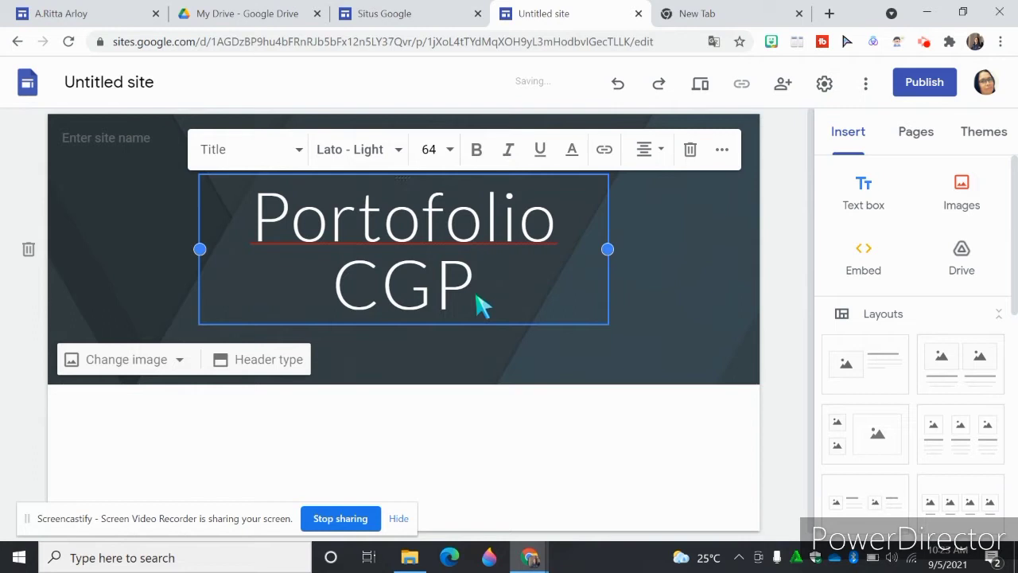
- Change the header background to the blue polka-dot image from the gallery
click(180, 361)
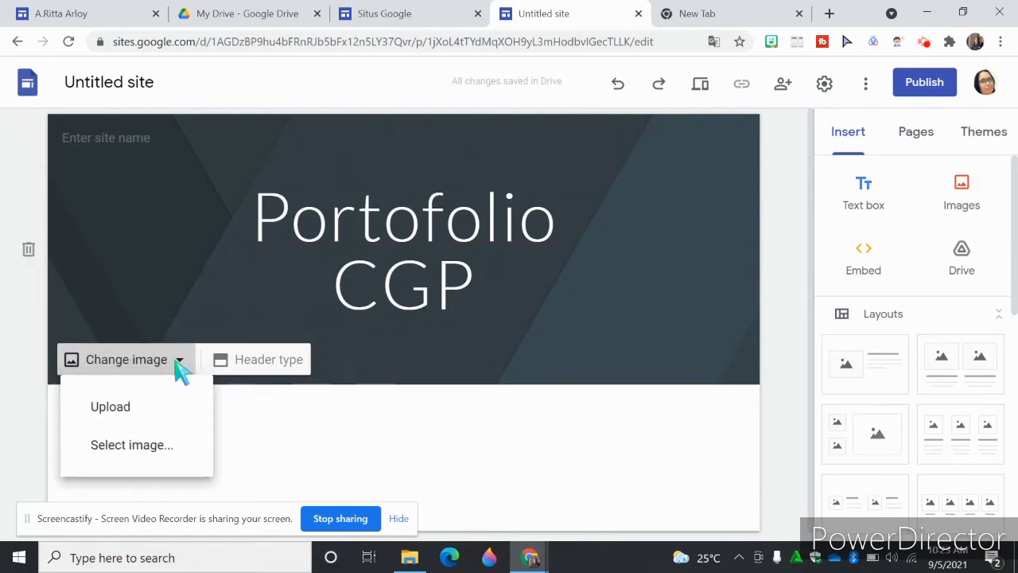
click(144, 450)
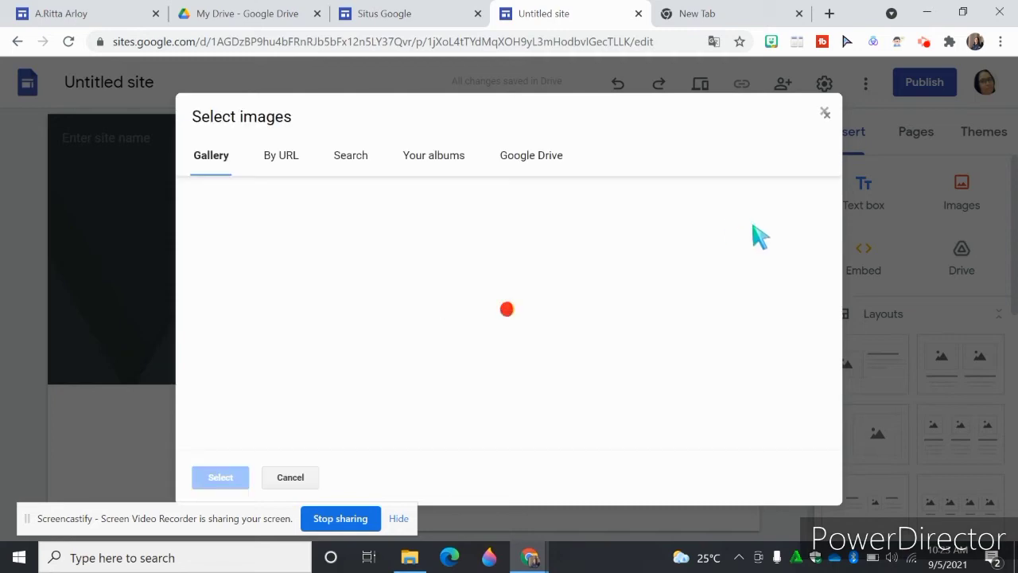
drag(835, 195, 846, 322)
click(687, 236)
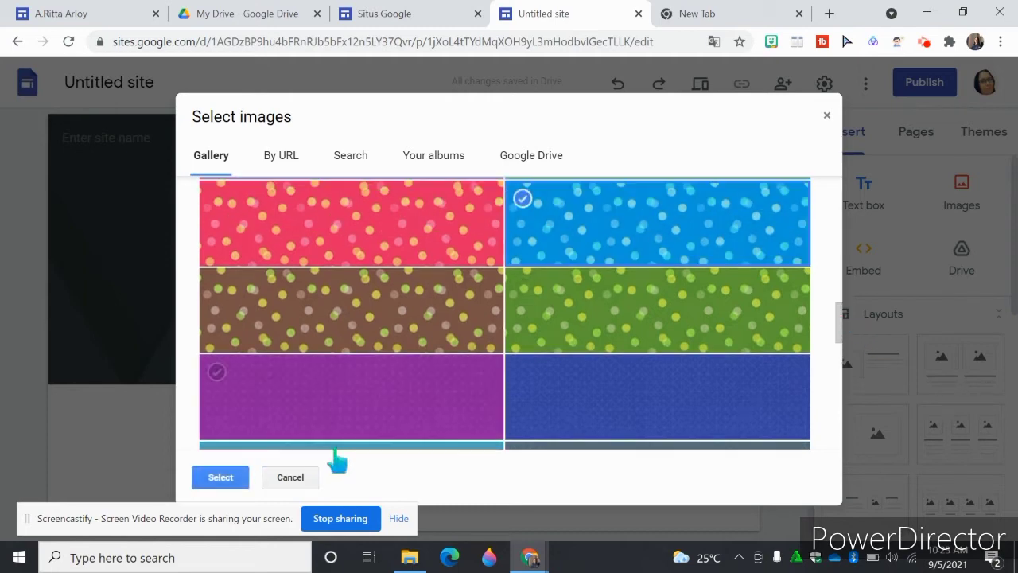
click(225, 481)
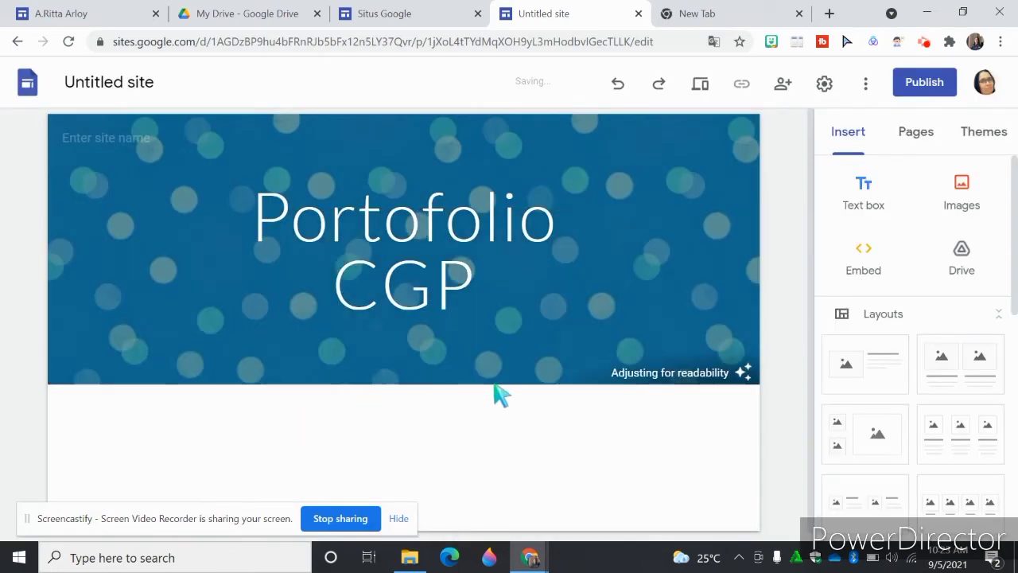
mouse_move(521, 318)
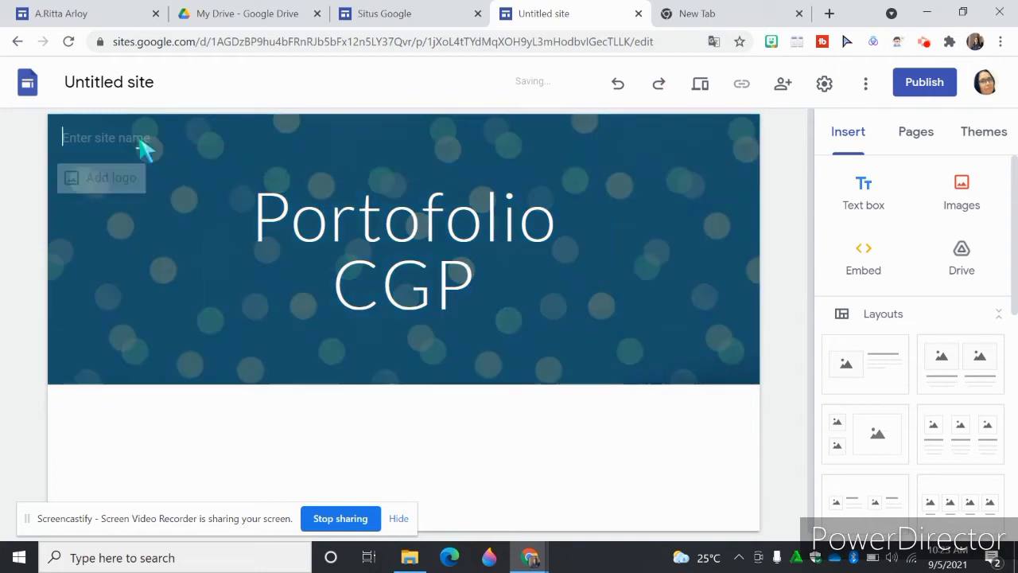
- Enter the owner's first name as the site name in the header
click(141, 145)
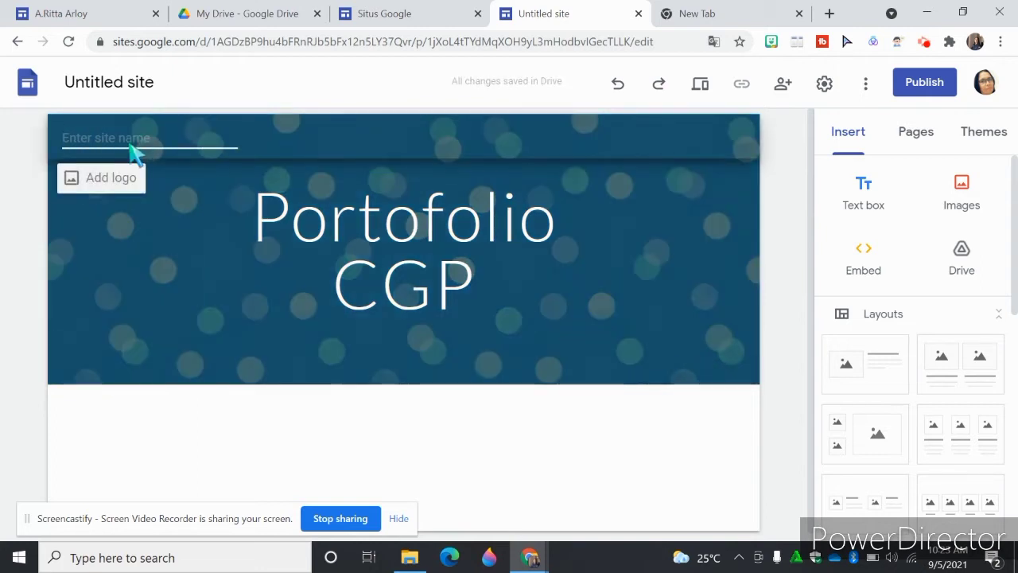
text(Ri)
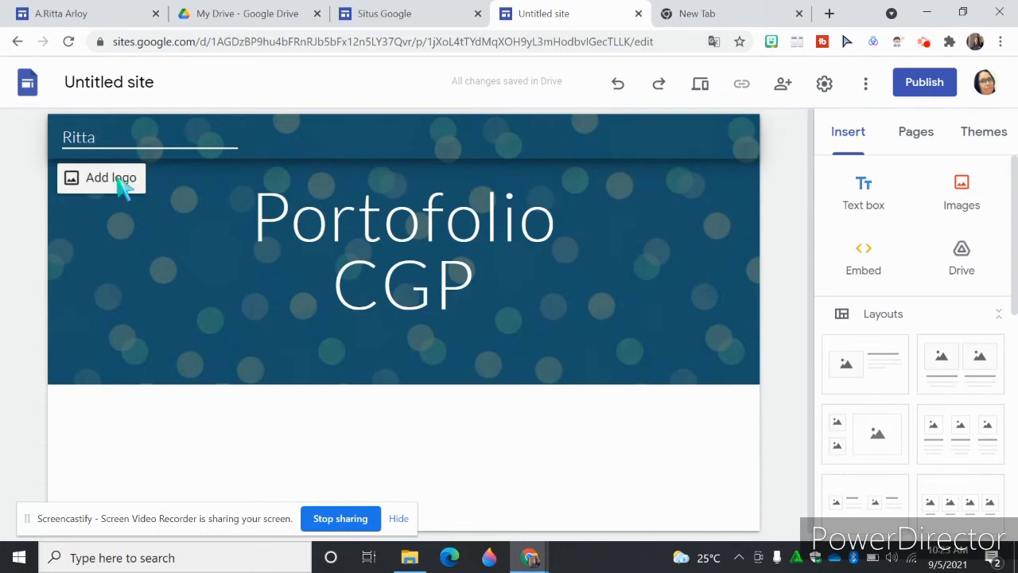
text(tta)
- Upload the round portrait logo_google_site-removebg-preview from Downloads as the site logo and close the settings
click(120, 185)
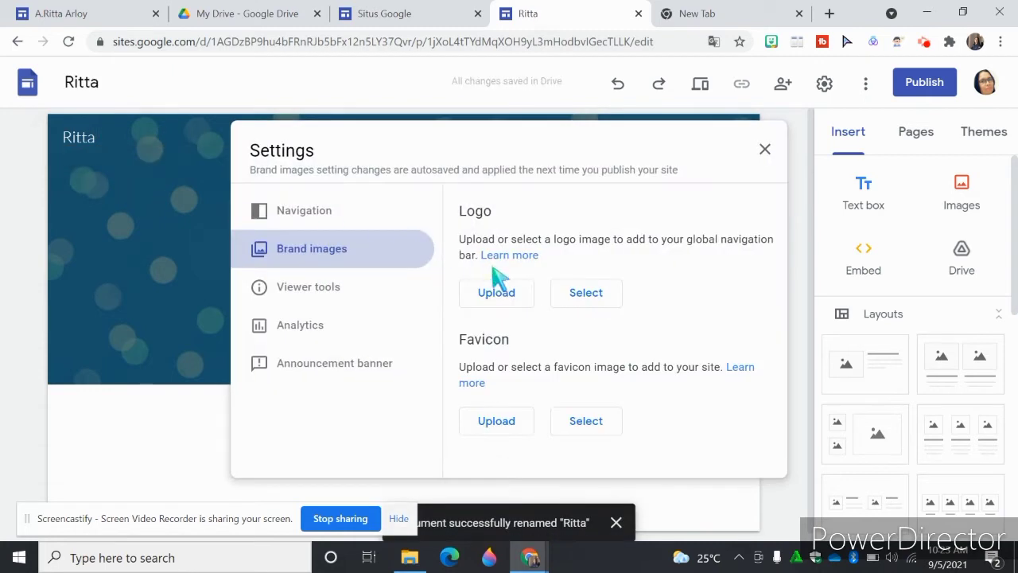
click(502, 293)
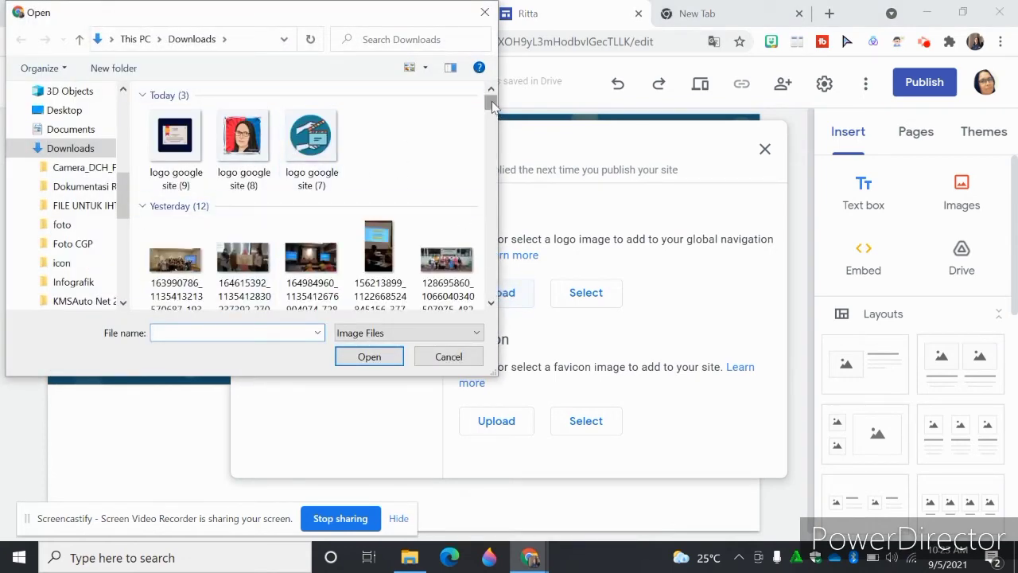
scroll(492, 106, down, 6)
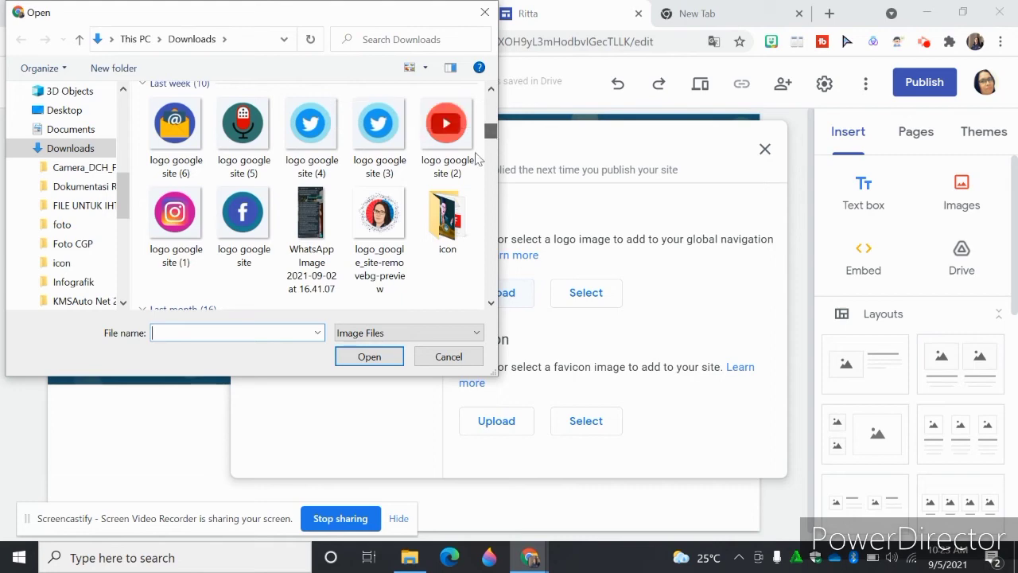
click(381, 228)
click(389, 359)
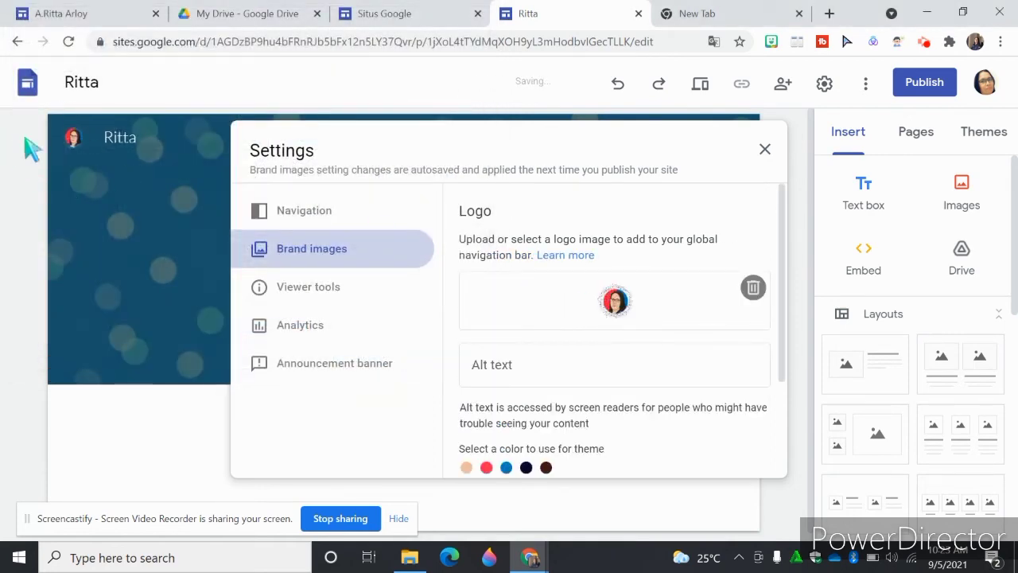
click(764, 149)
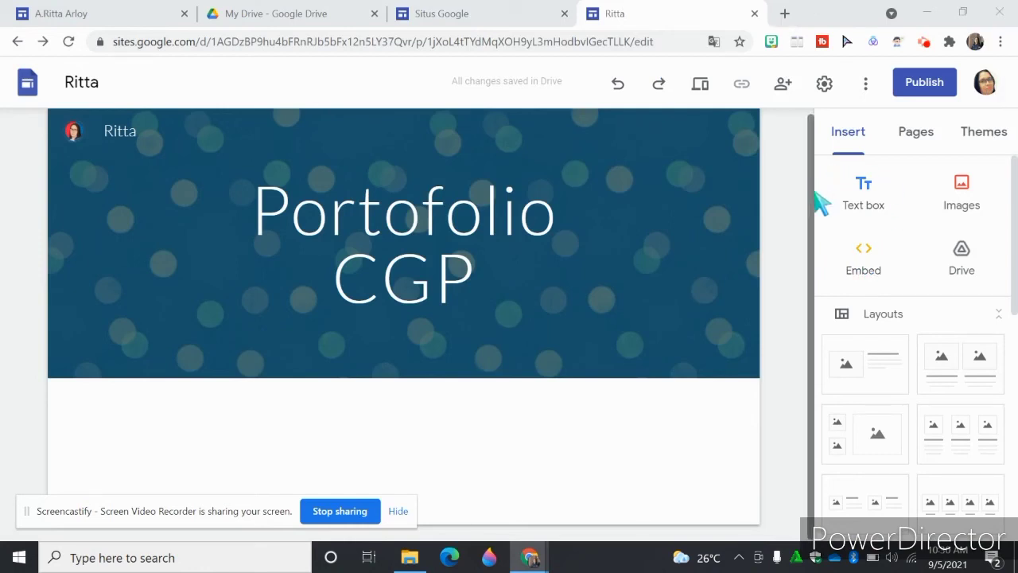
- Insert the layout with one image beside text and upload the WhatsApp portrait photo from Downloads into its image placeholder
click(858, 380)
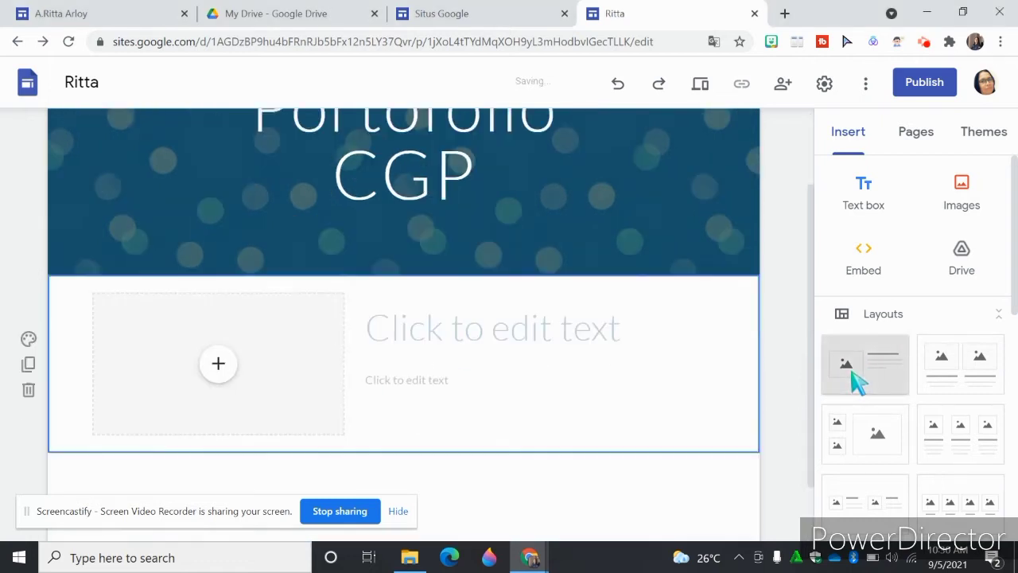
click(219, 288)
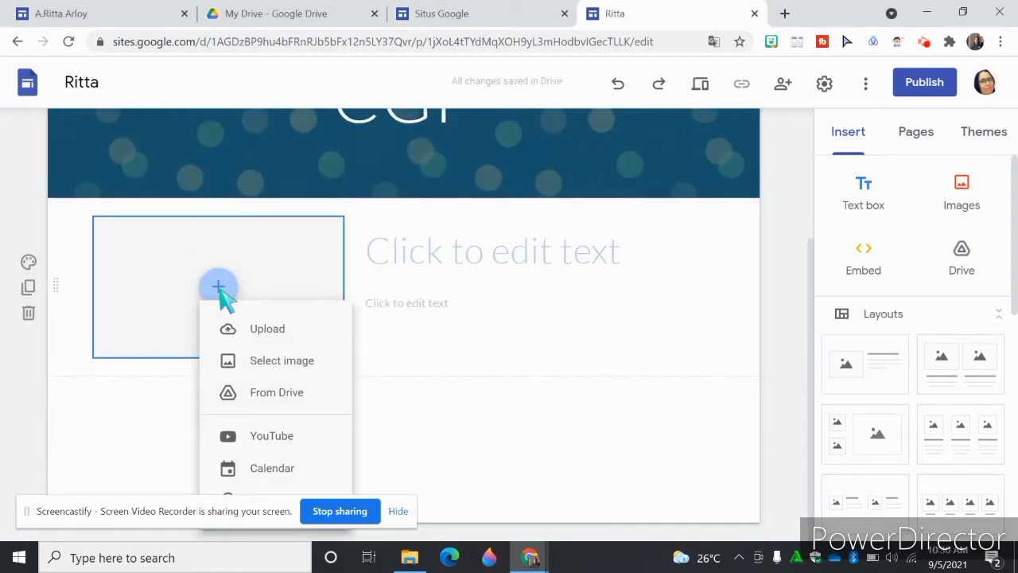
click(265, 333)
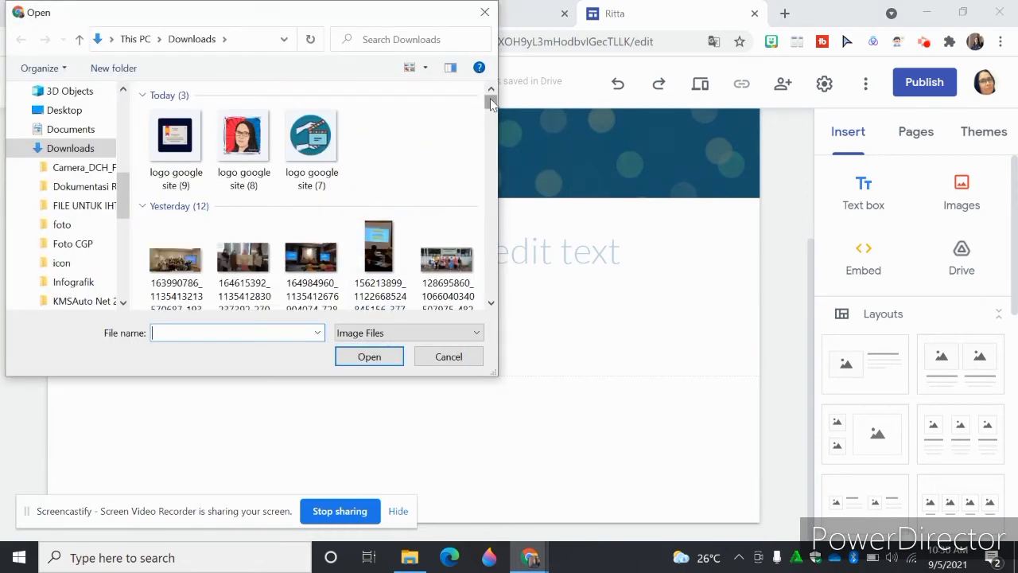
drag(491, 102, 489, 176)
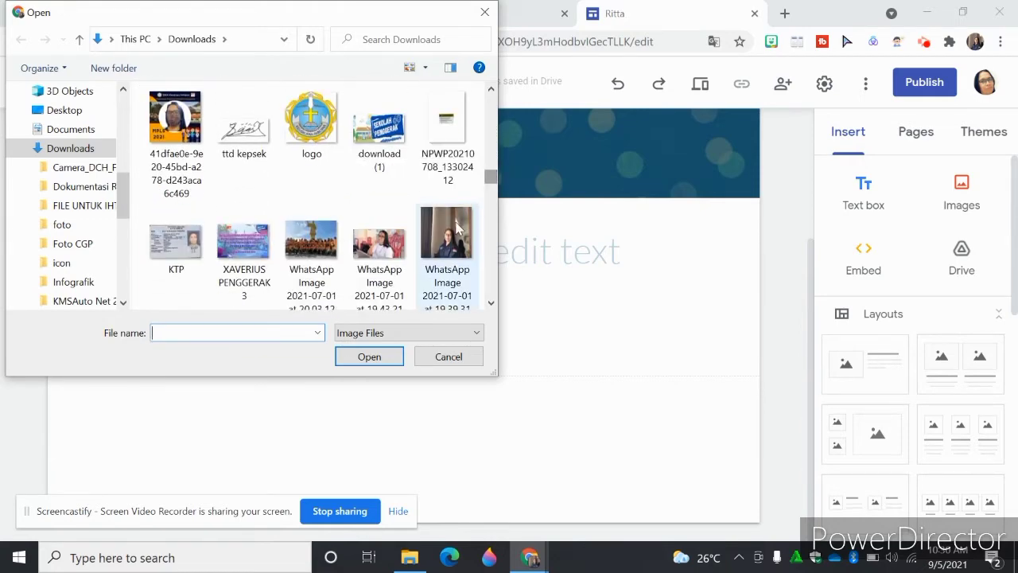
click(458, 228)
click(366, 357)
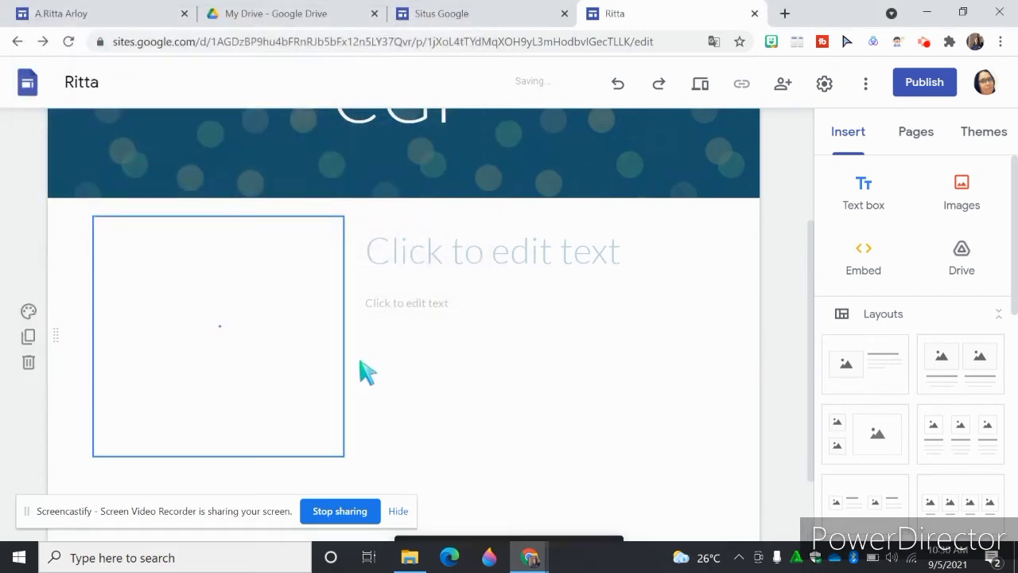
- Enter the owner's name as the heading beside the portrait photo, with a space before the surname
click(486, 265)
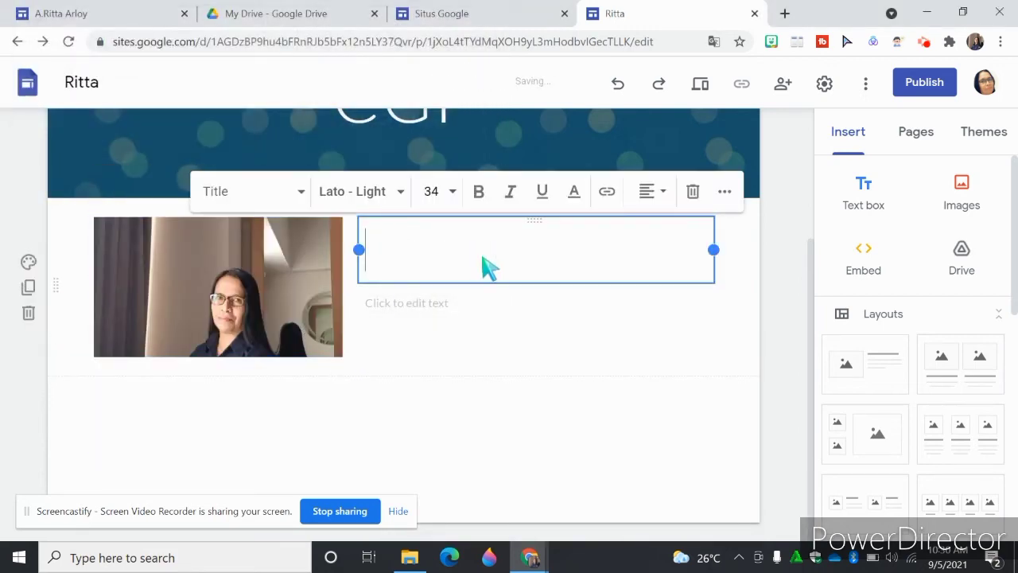
text(A<Ri)
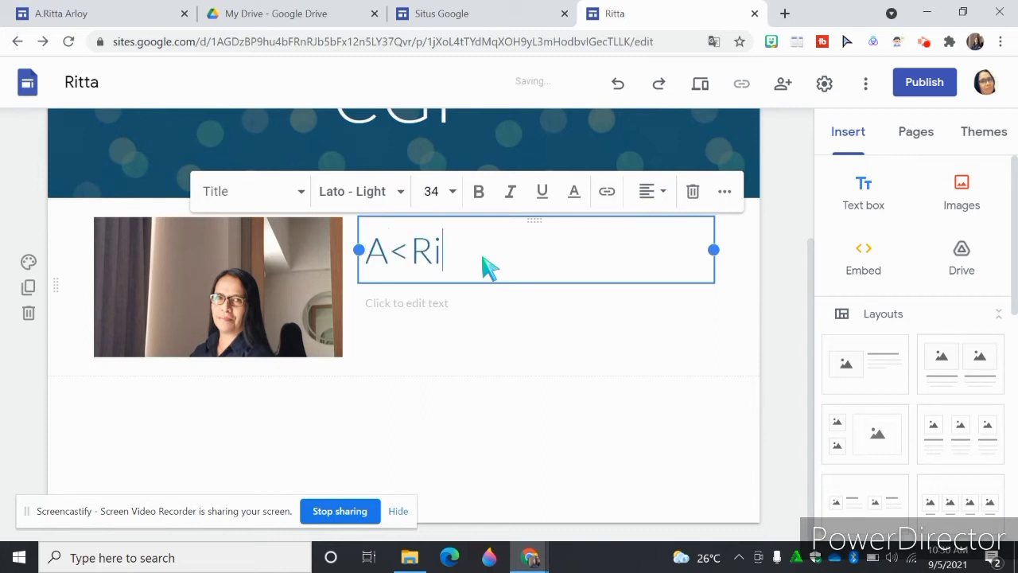
key(BackSpace)
key(BackSpace)
key(BackSpace)
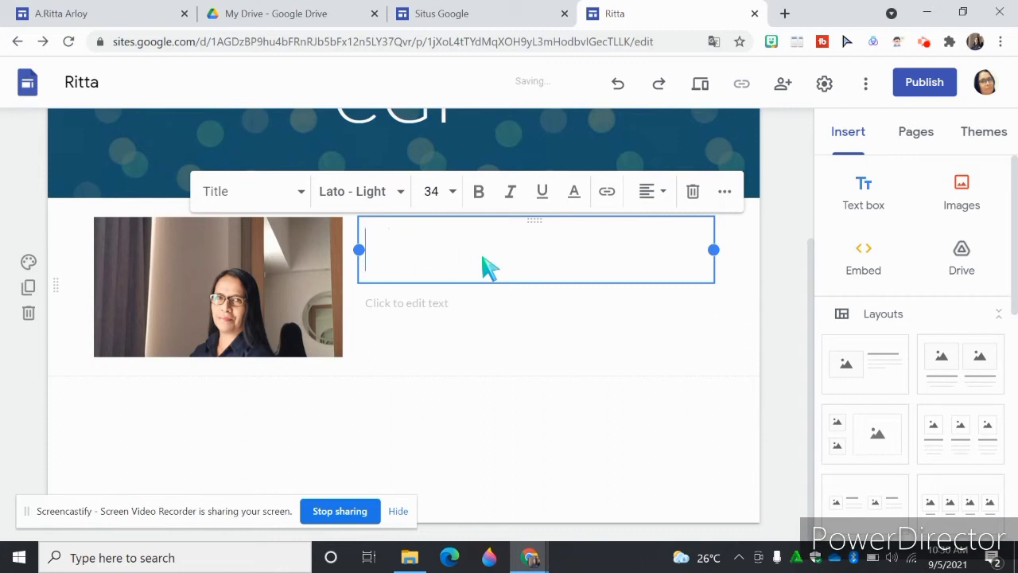
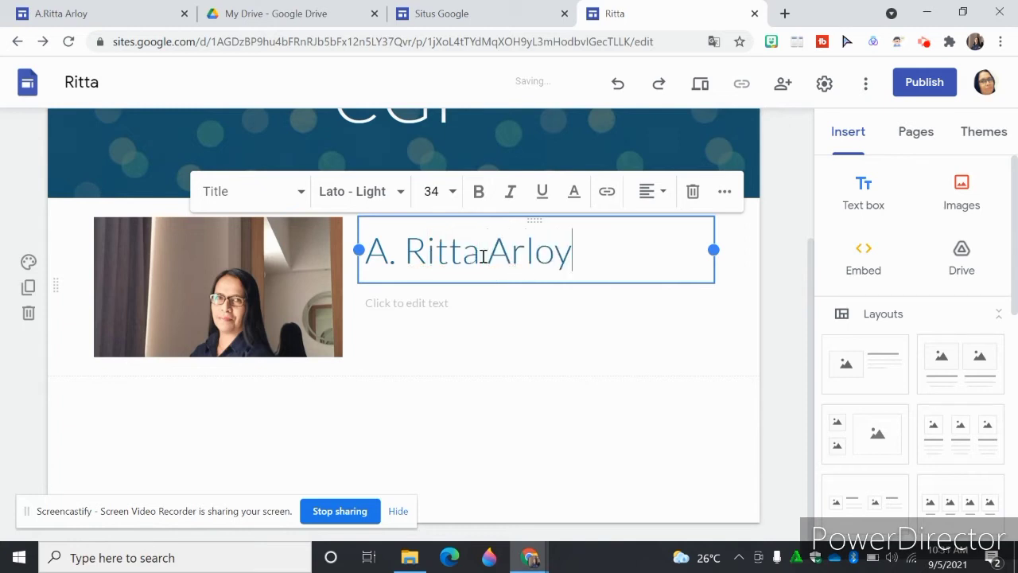
click(483, 257)
- Fill the body text under the name heading with "Saya adalah guru ........di....."
click(456, 317)
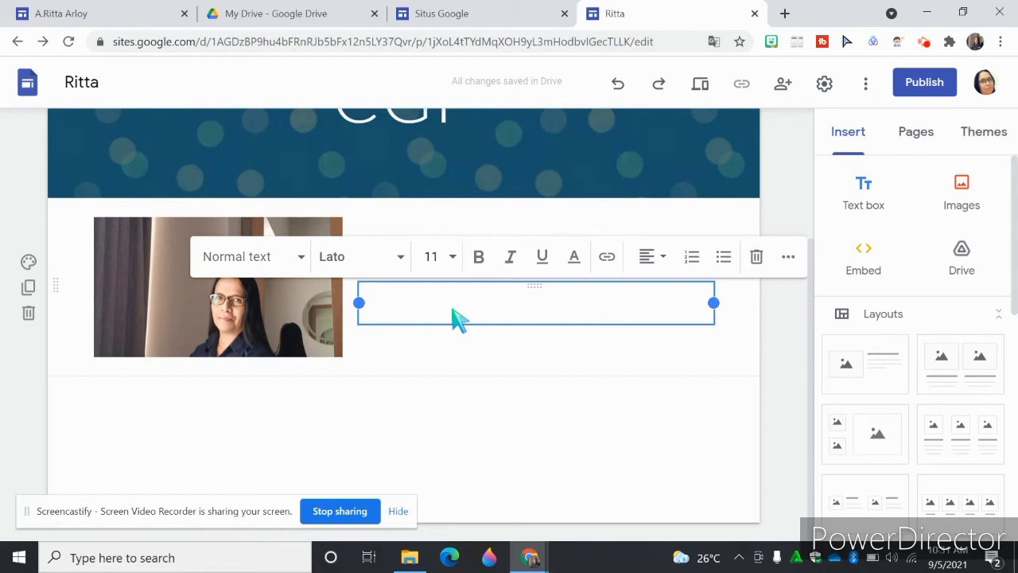
text(Saya adalah guru ........di.....)
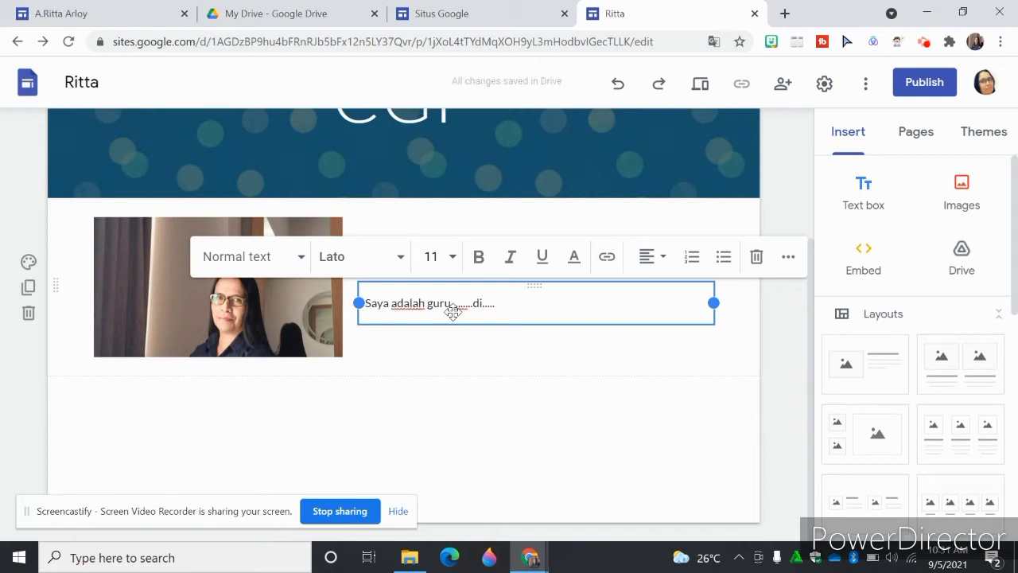
click(776, 336)
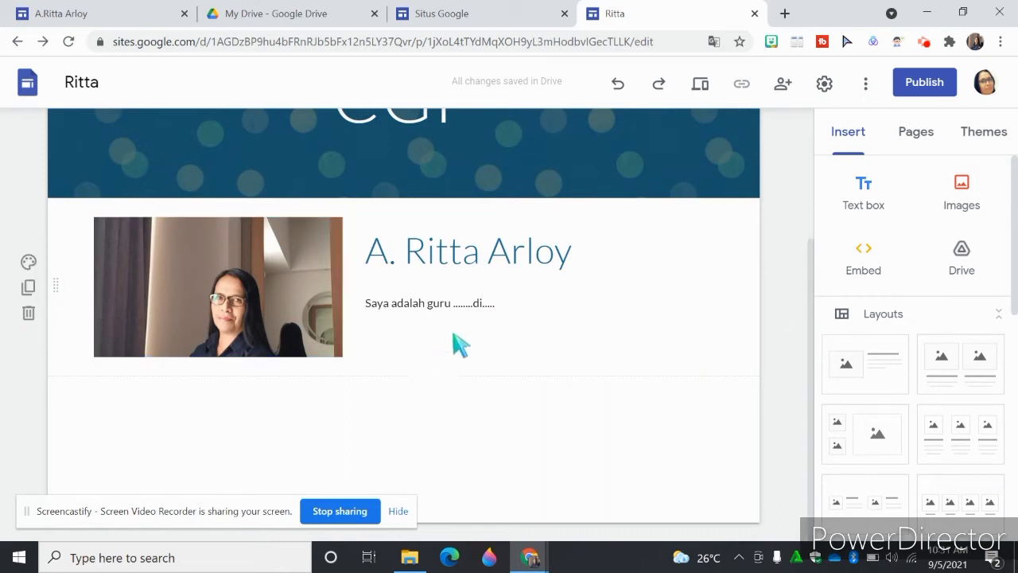
- Examine the rows of captioned icons on the existing Portofolio site as a layout reference and return to the new site
click(126, 22)
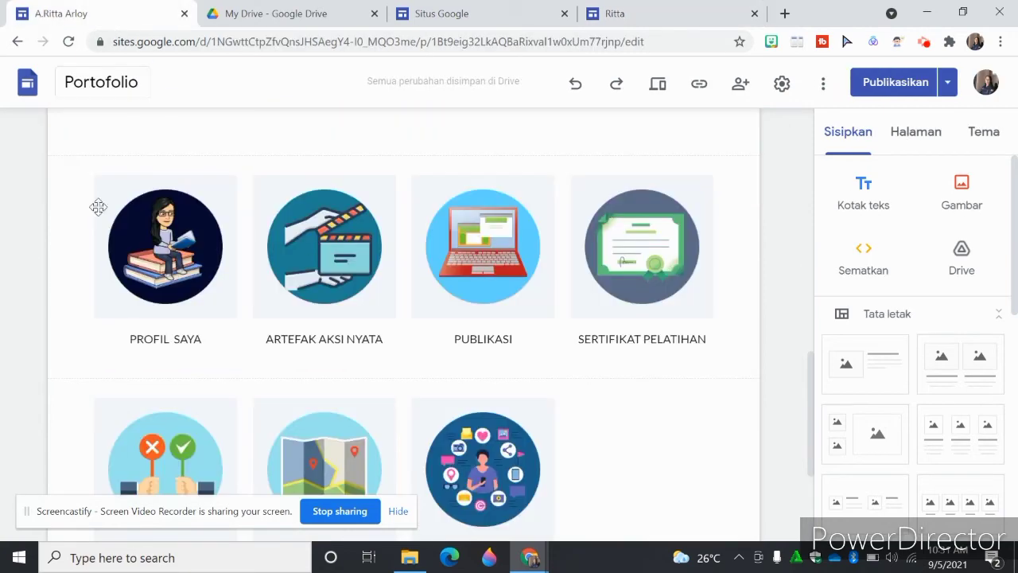
drag(812, 374, 796, 391)
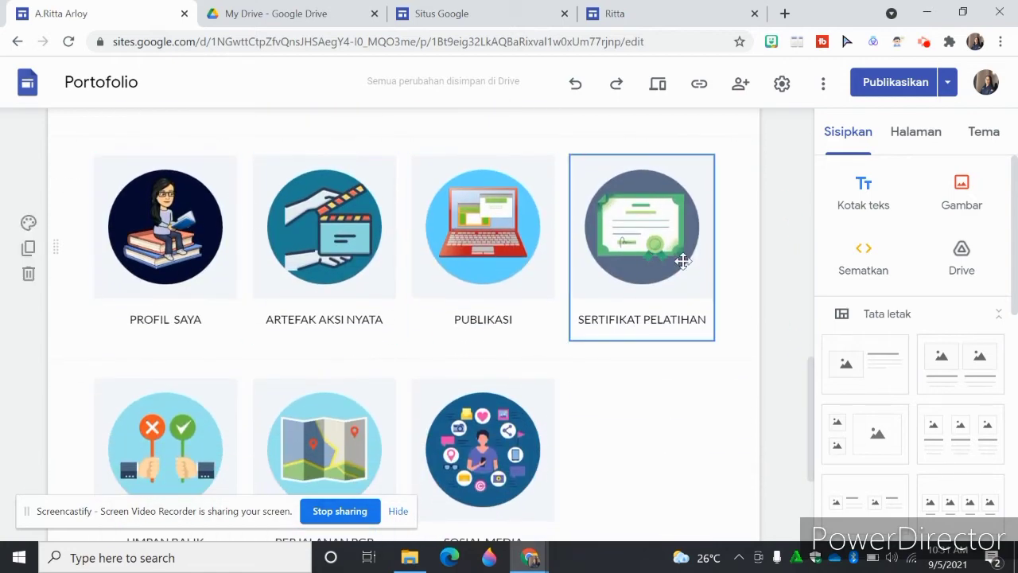
click(469, 14)
click(636, 14)
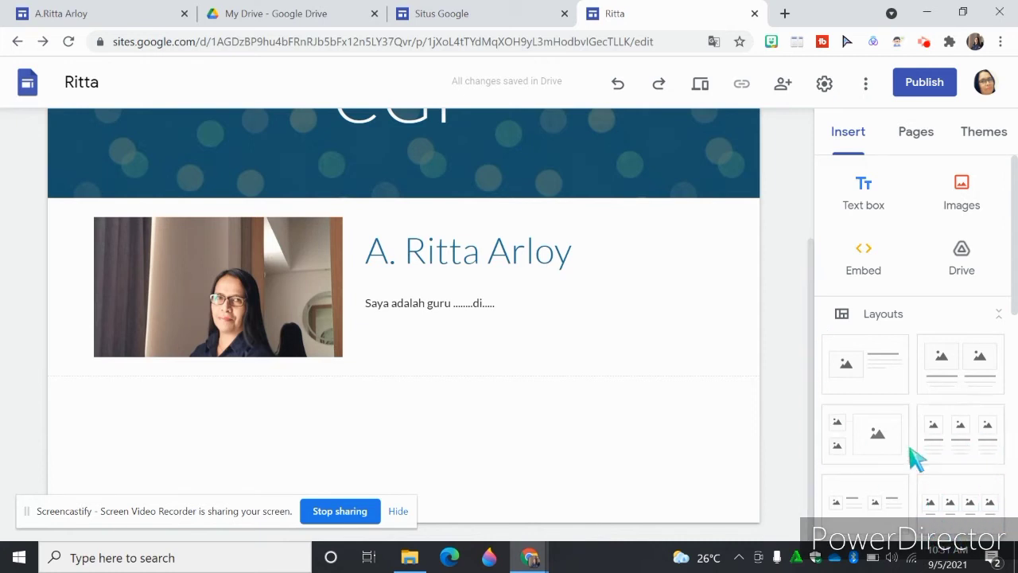
- Insert the three-column image layout below the introduction and upload logo google site (8) from Downloads into its first placeholder
click(957, 444)
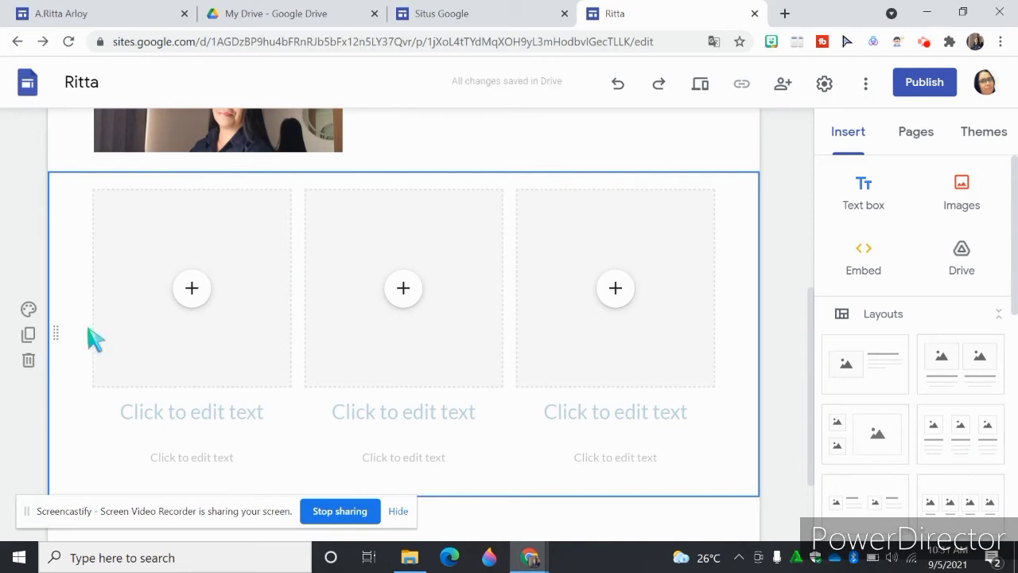
click(195, 290)
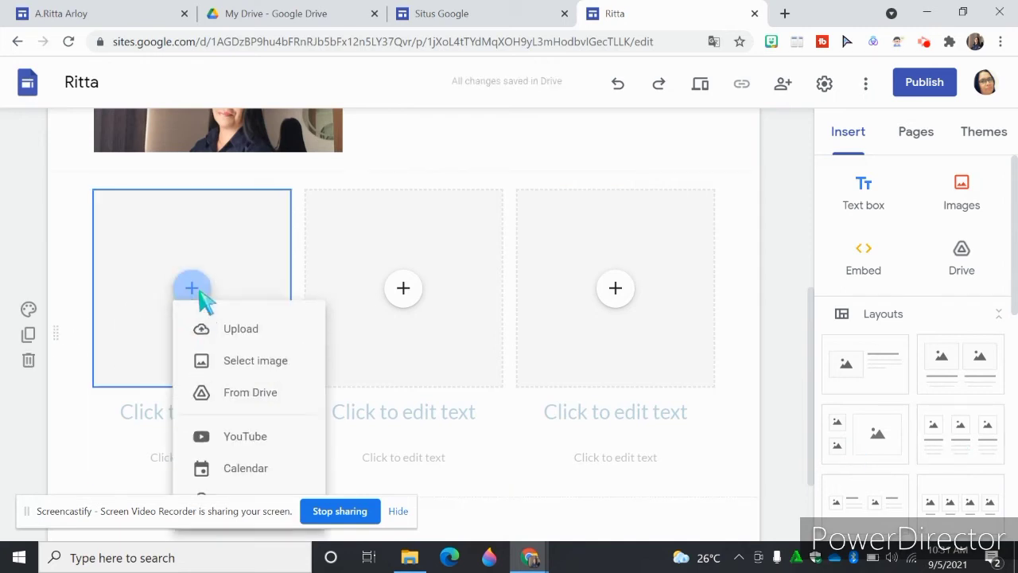
click(237, 336)
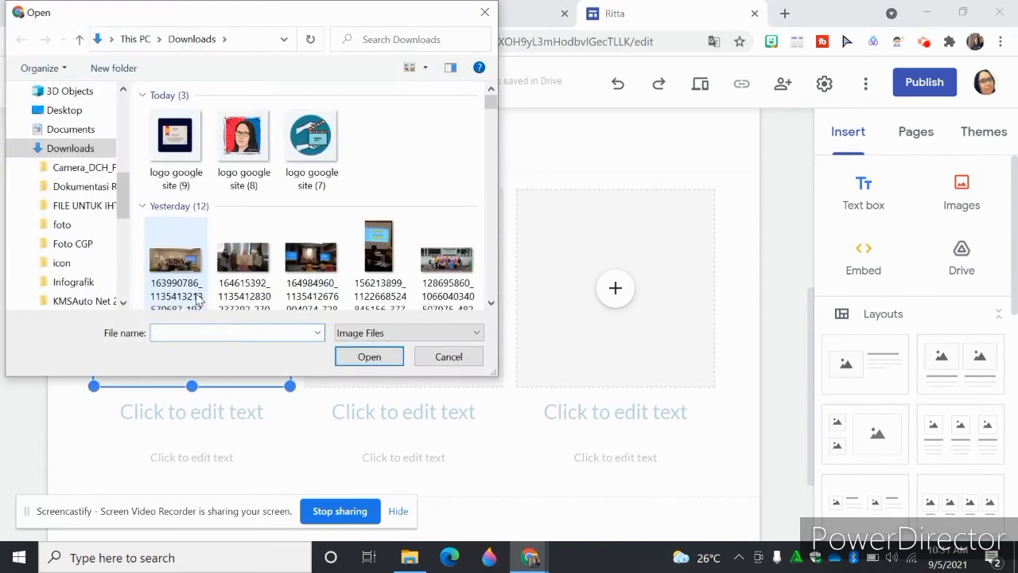
click(231, 153)
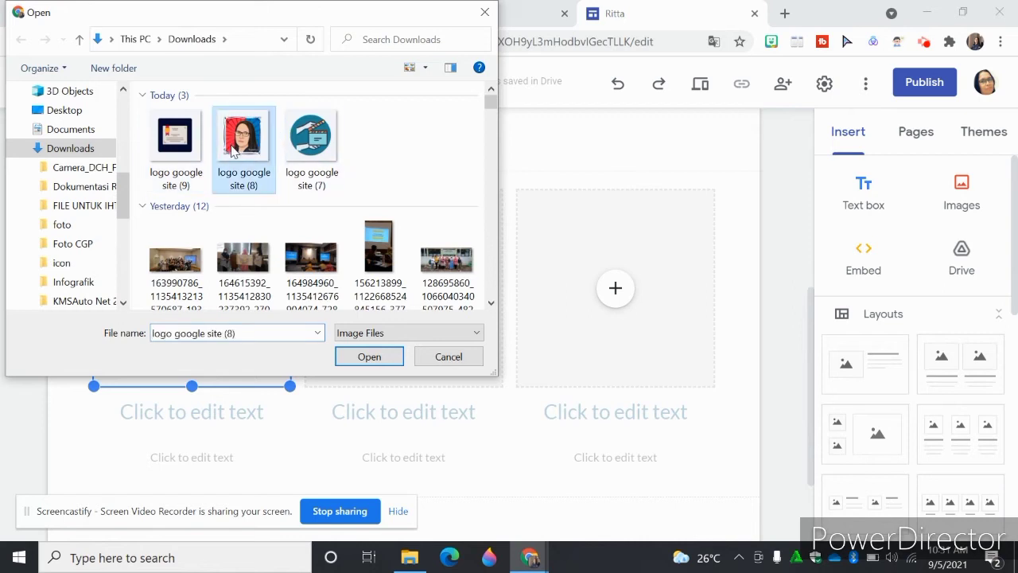
click(364, 356)
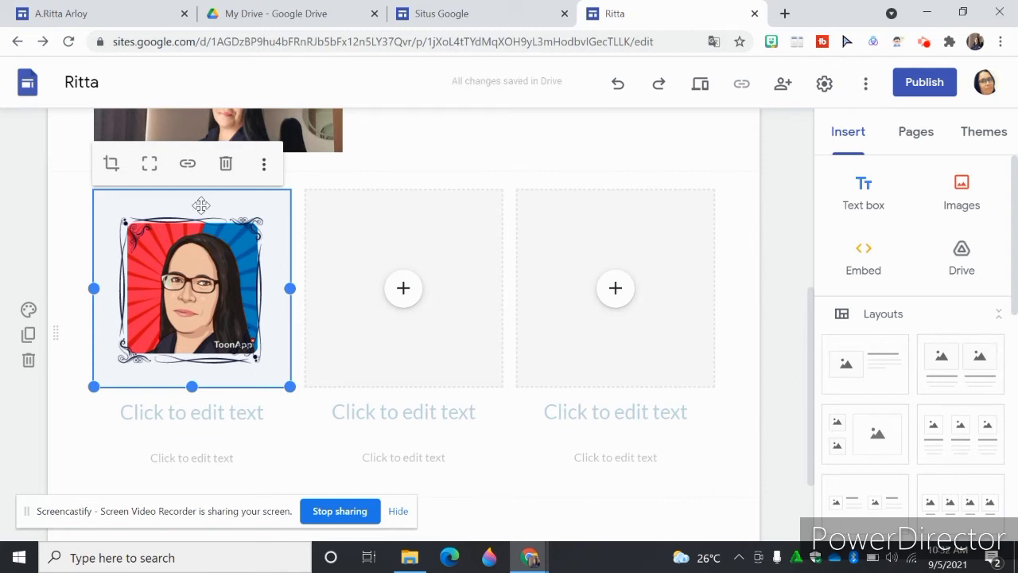
- Add a new page named Profil CGP to the site
click(923, 141)
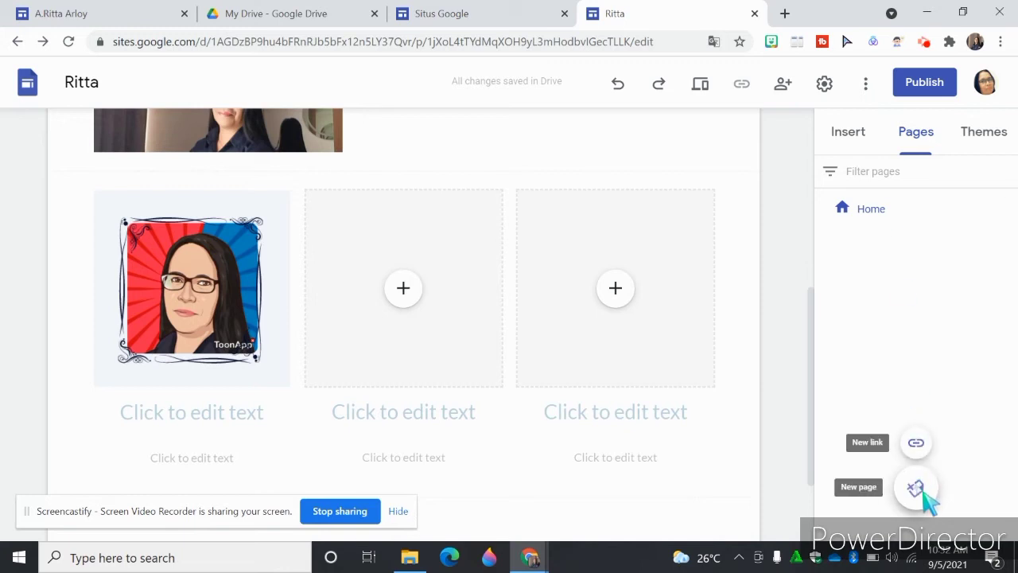
click(916, 489)
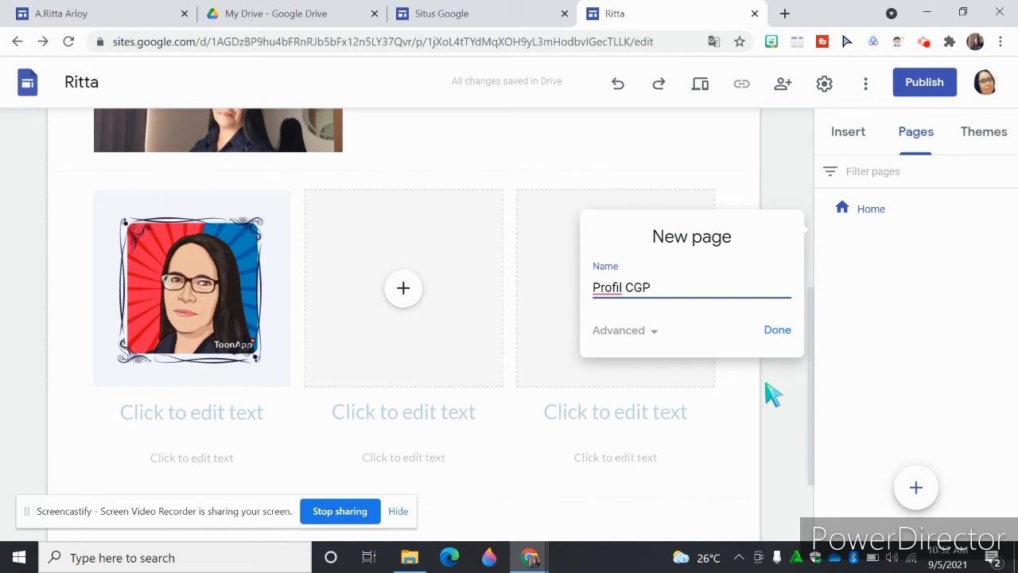
text(Profil CGP)
click(779, 334)
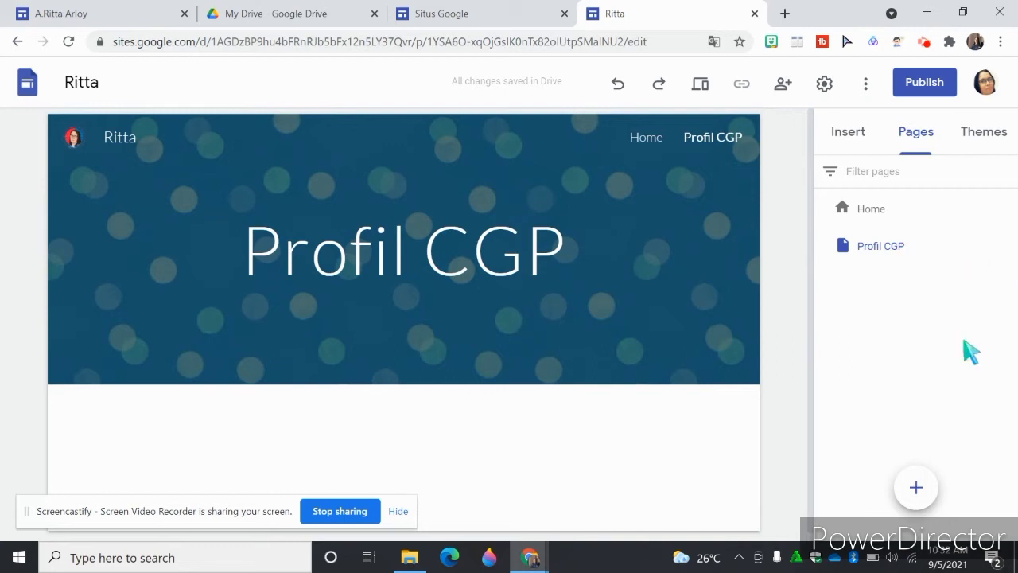
- Check the section names under the icons on the reference Portofolio site and go back to the new site
mouse_move(920, 496)
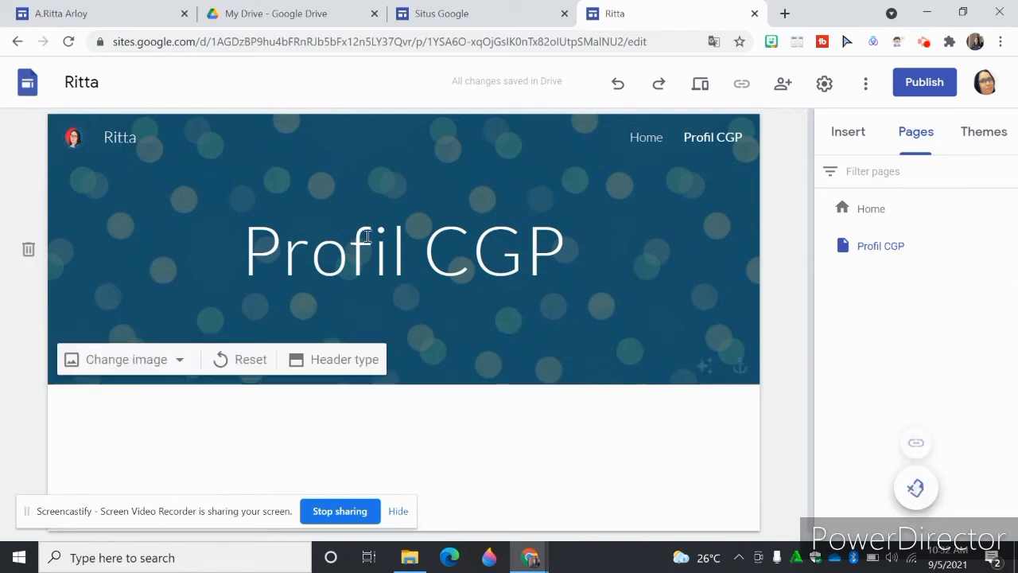
click(153, 21)
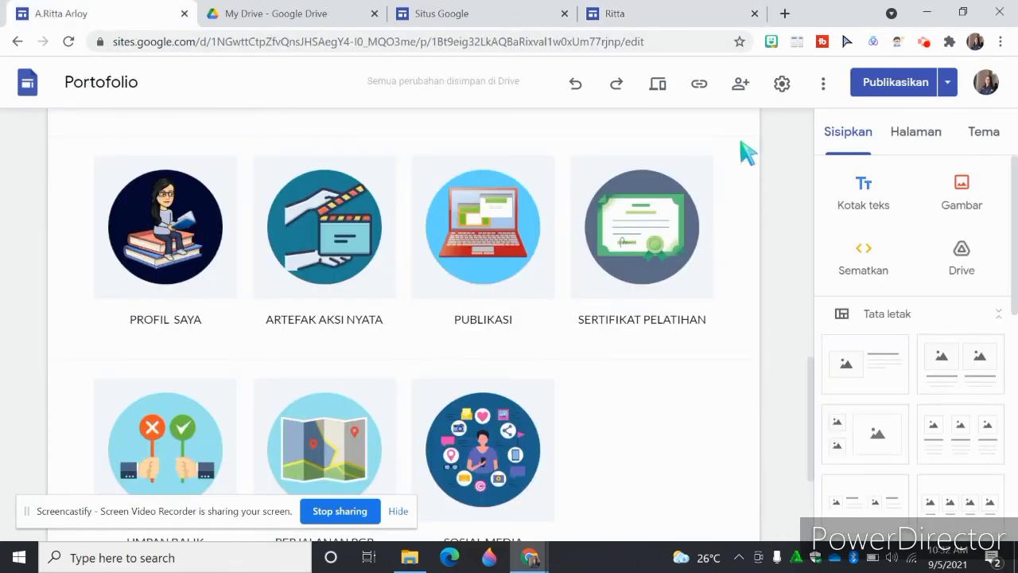
drag(813, 396, 813, 393)
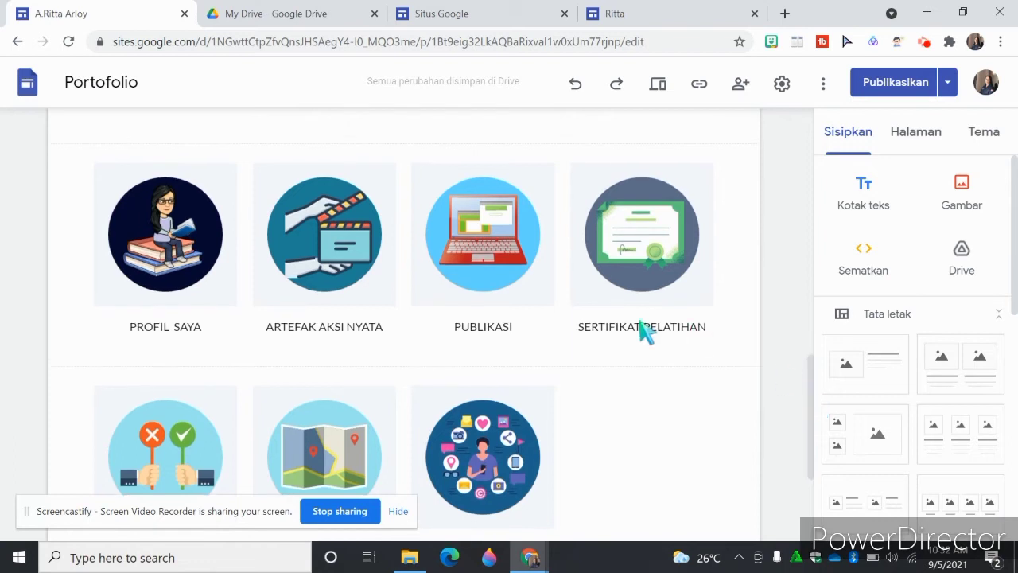
click(676, 18)
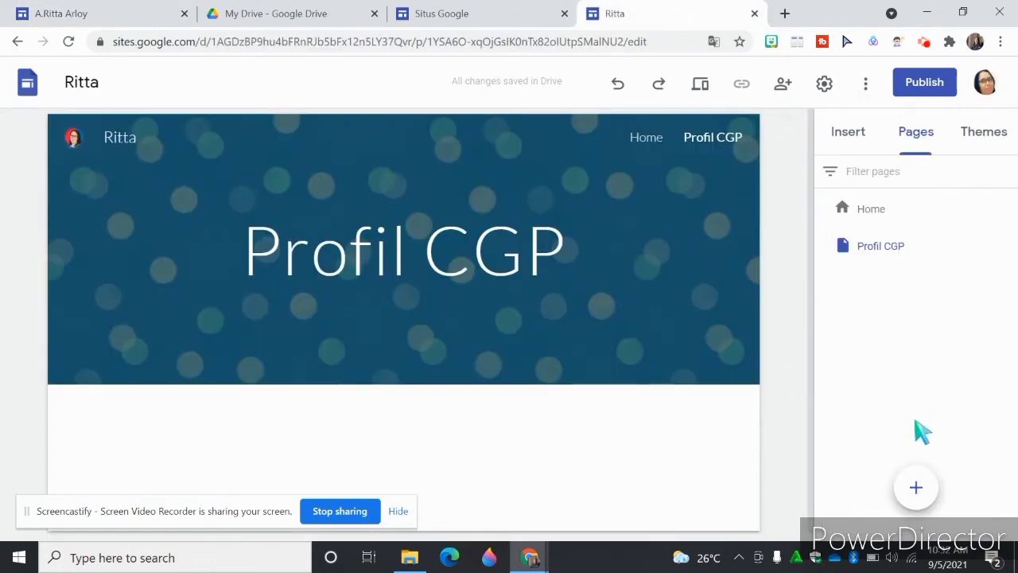
- Add two more pages to the site, named Artefak Aksi Nyata and Sertifikat
click(920, 487)
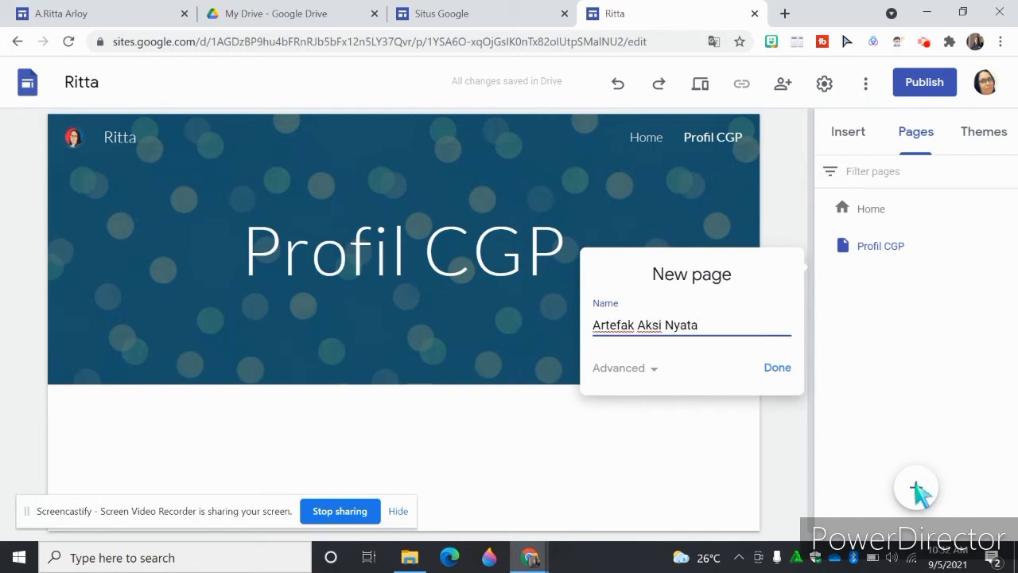
click(783, 368)
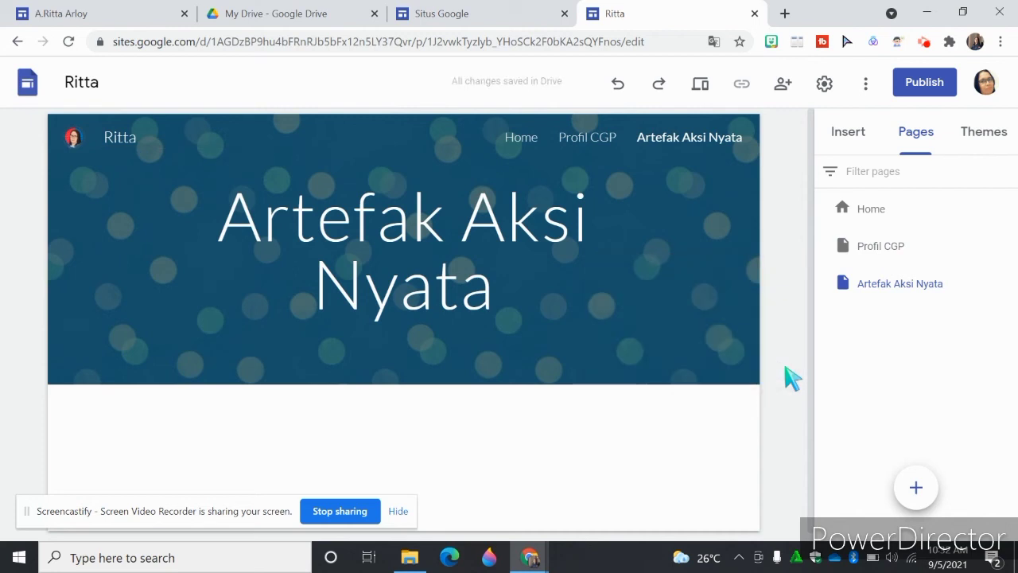
click(917, 488)
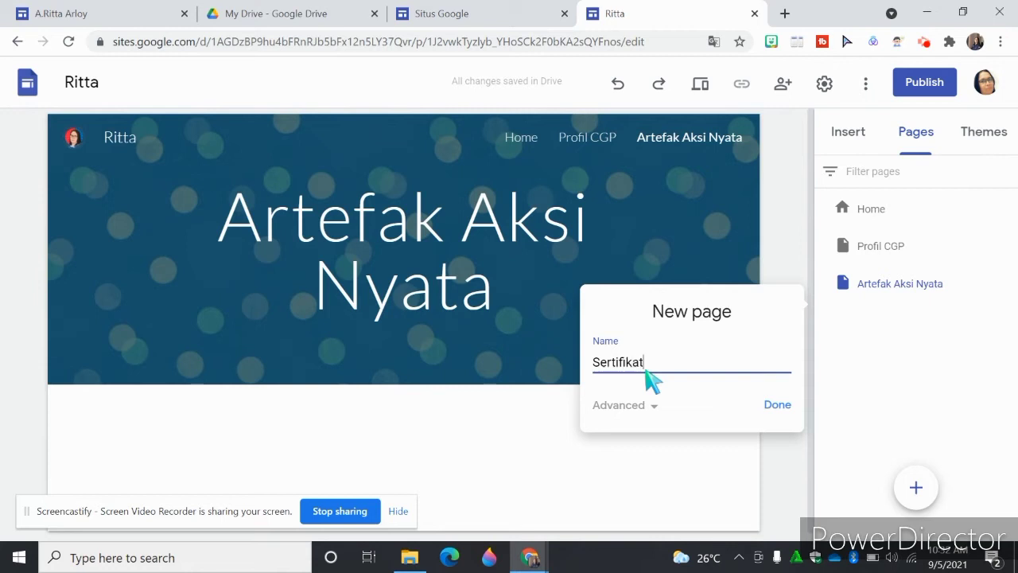
click(779, 407)
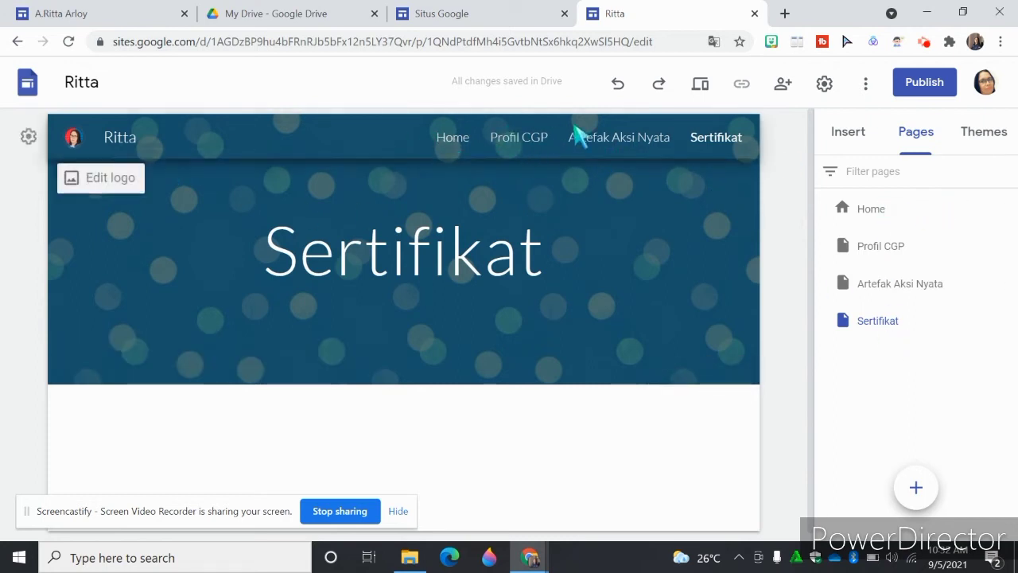
- Return to the Home page and enter Profil CGP as the heading under the framed cartoon portrait
click(460, 146)
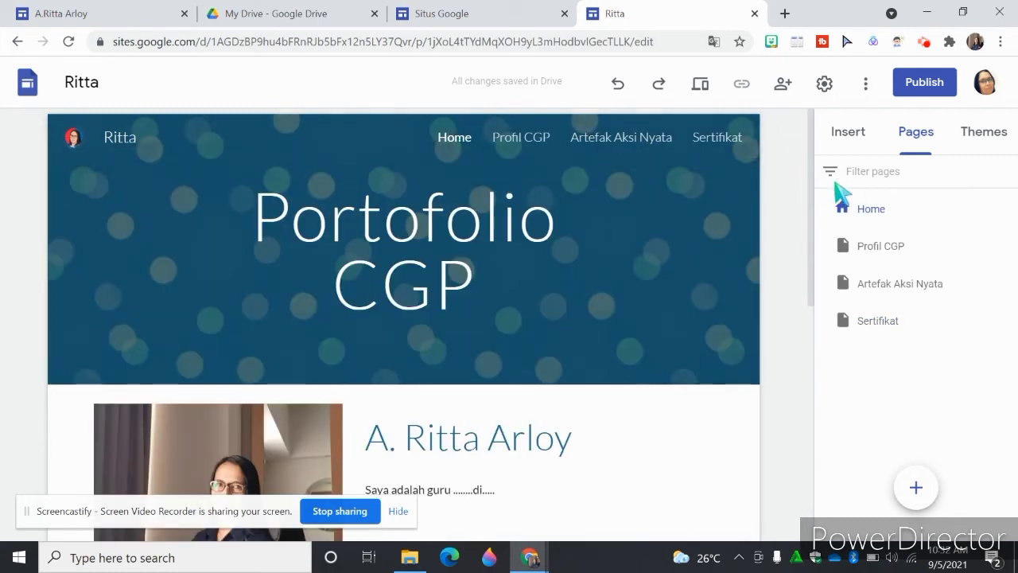
drag(812, 188, 813, 348)
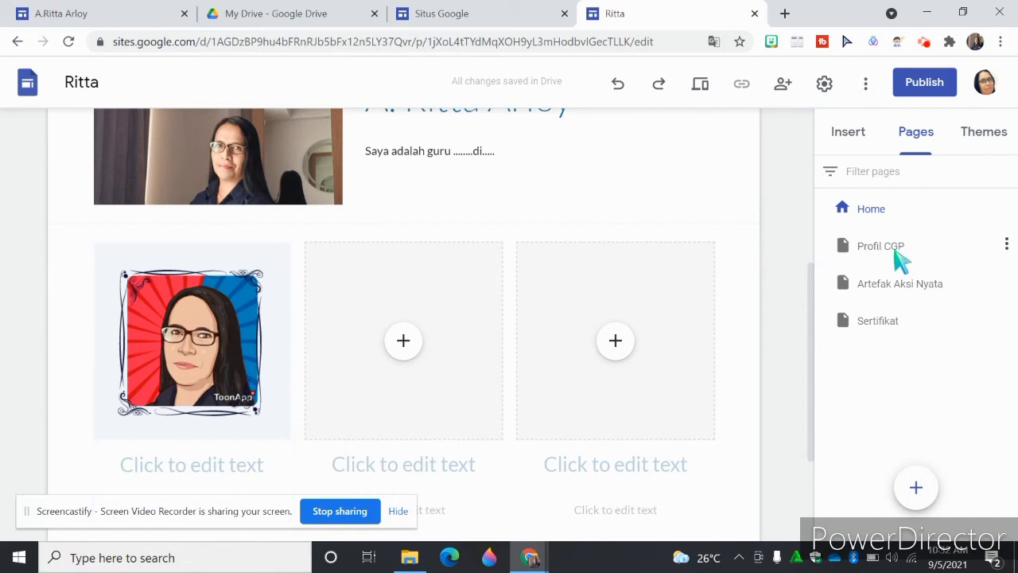
click(186, 462)
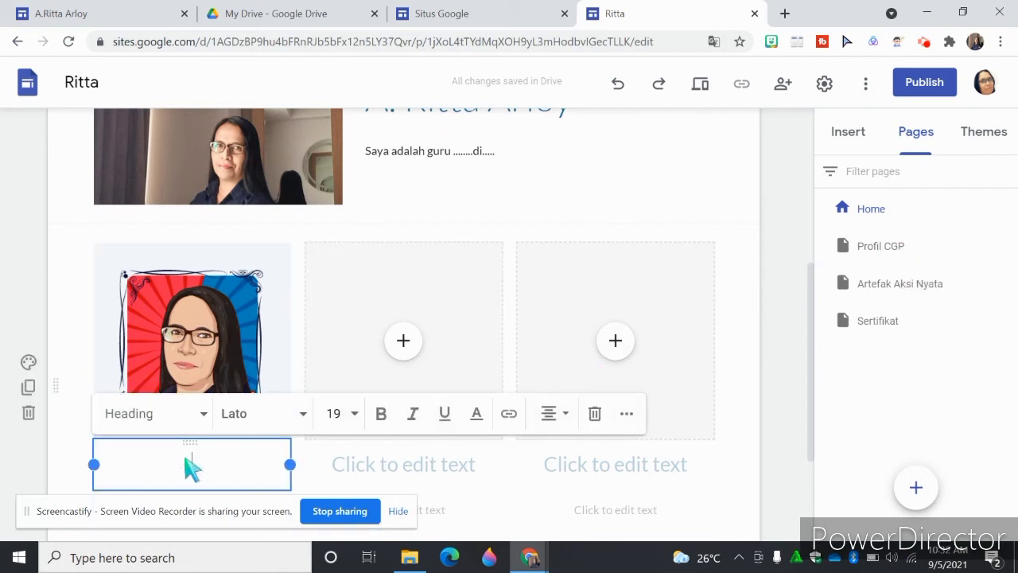
text(Prof)
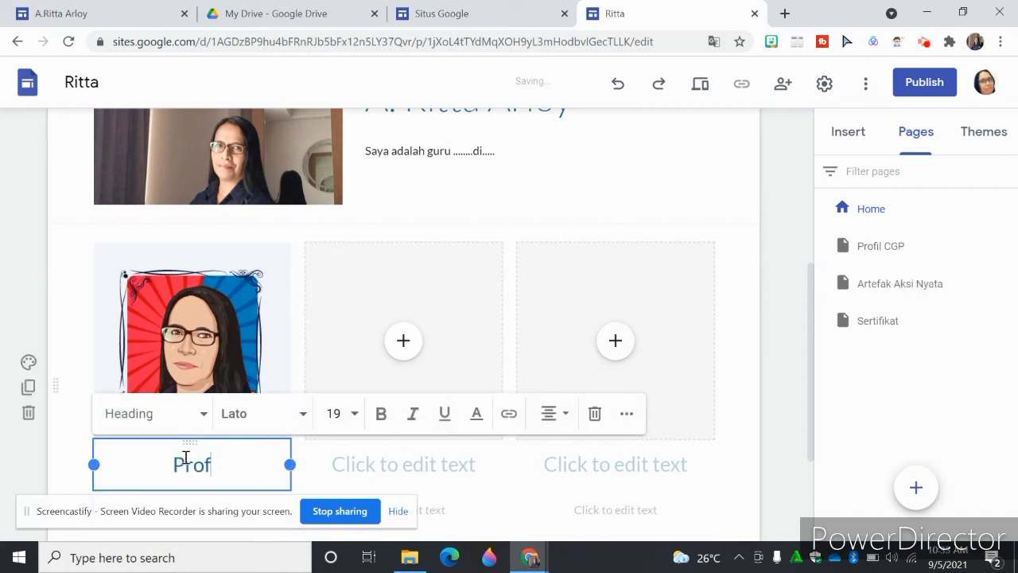
text(il CGP)
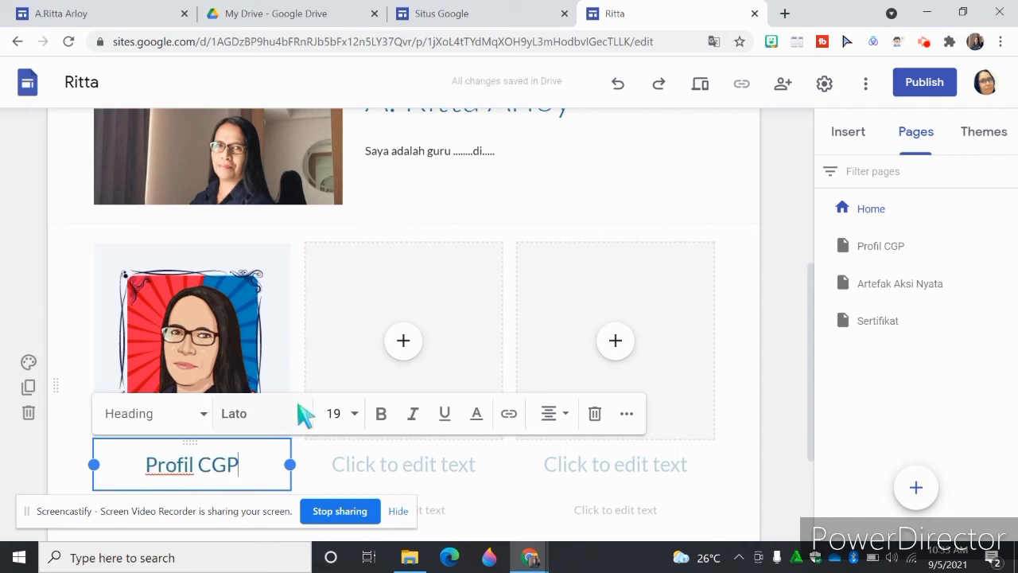
- Link the framed cartoon portrait image to the site's Profil CGP page
click(220, 287)
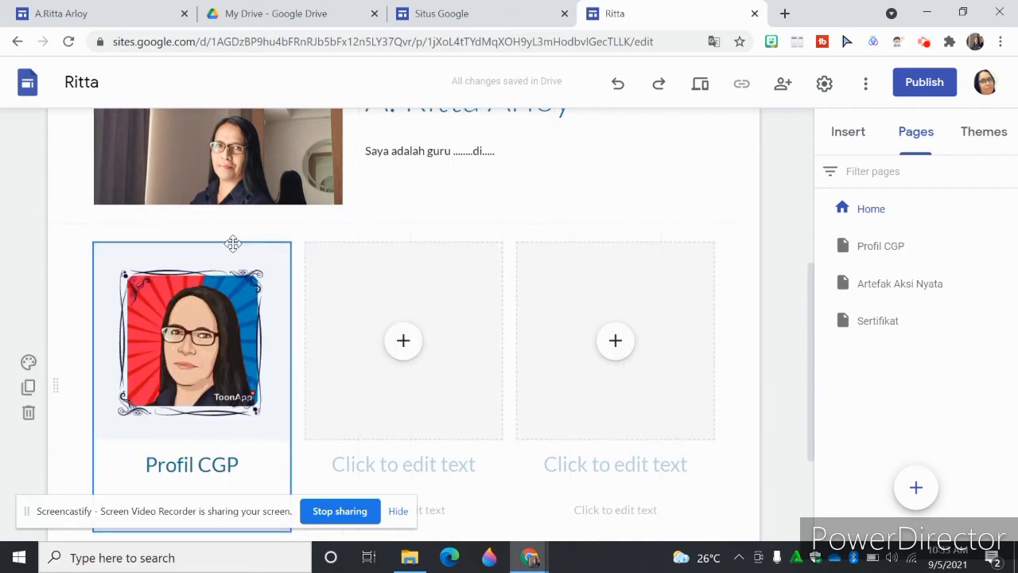
click(218, 258)
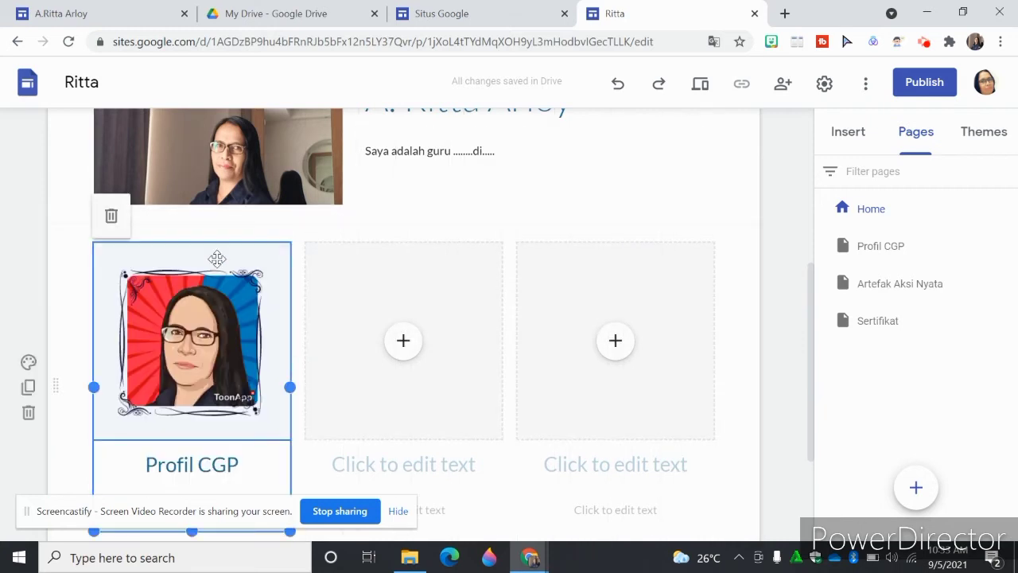
click(217, 246)
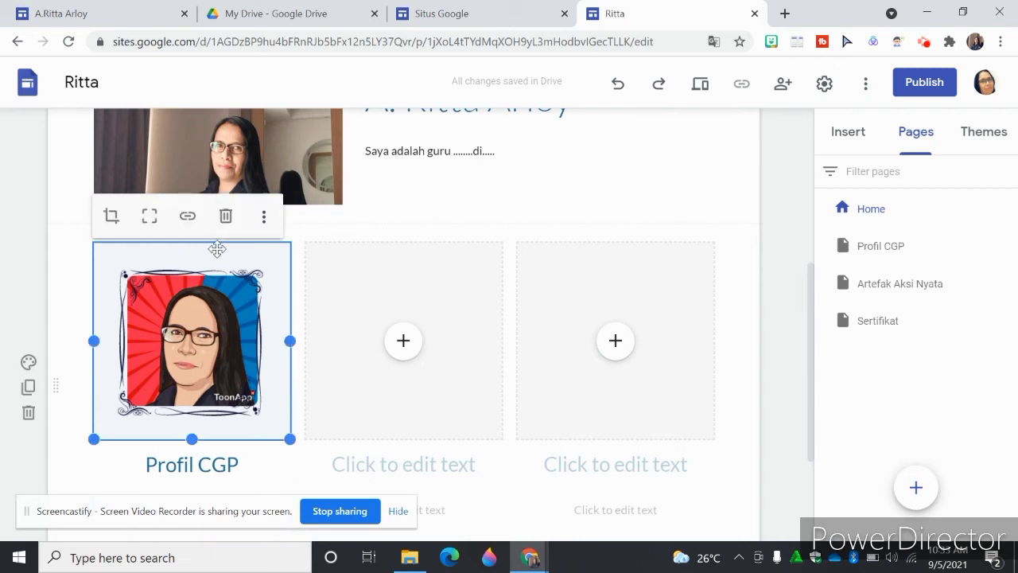
click(188, 219)
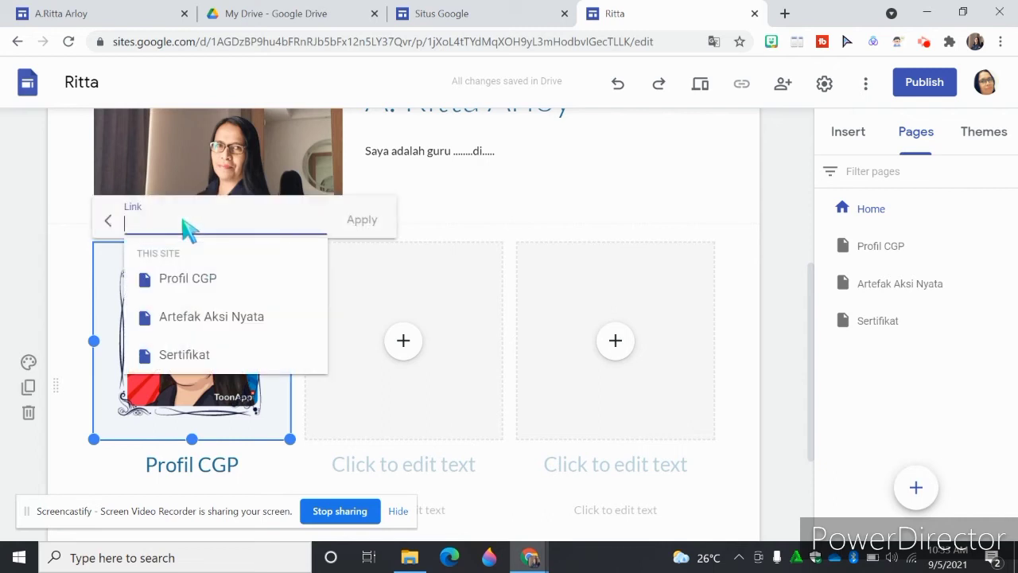
click(187, 288)
click(360, 224)
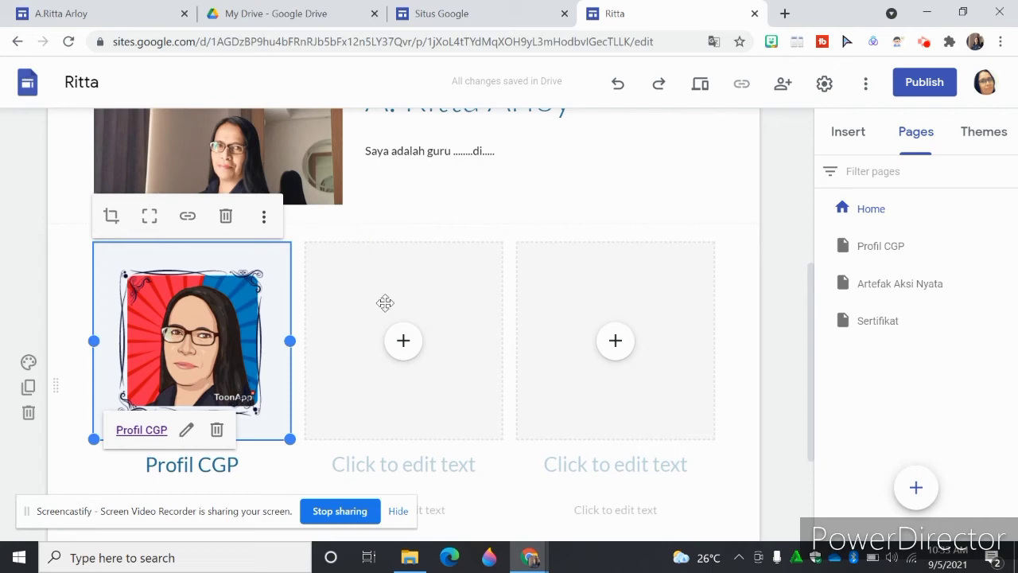
- Upload logo google site (7) from Downloads into the middle image placeholder
click(403, 342)
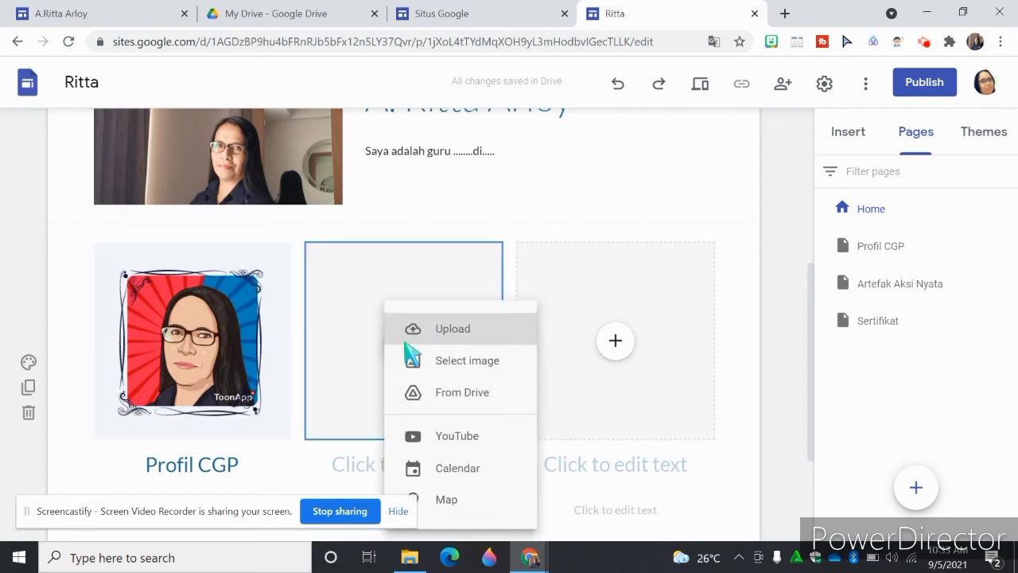
click(454, 330)
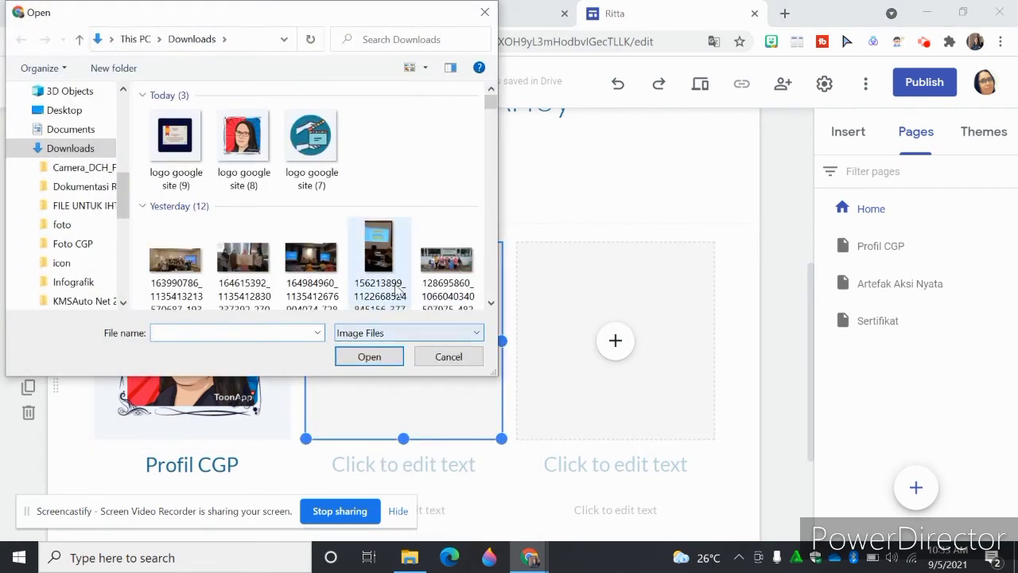
click(312, 141)
click(369, 358)
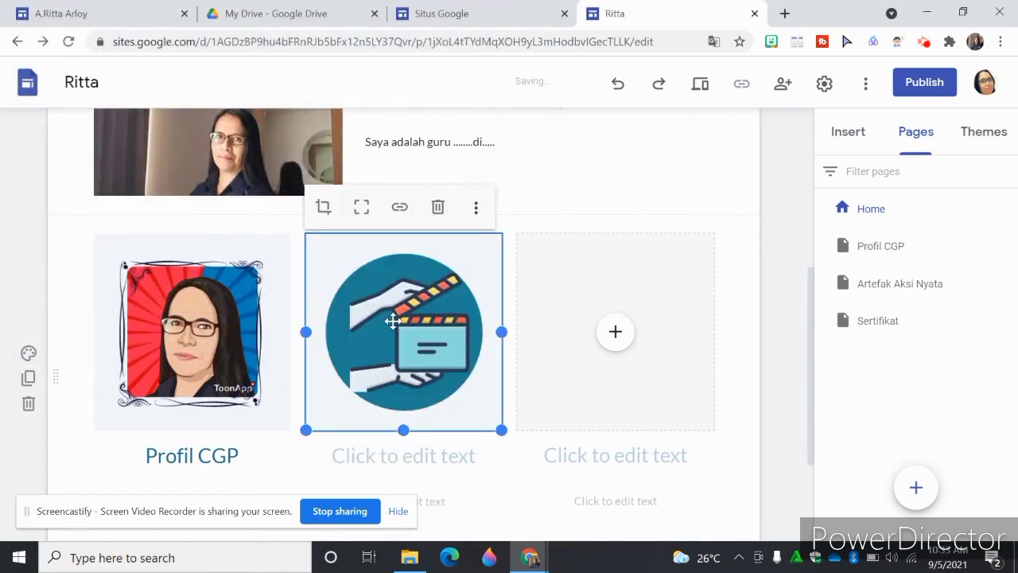
click(401, 208)
click(399, 310)
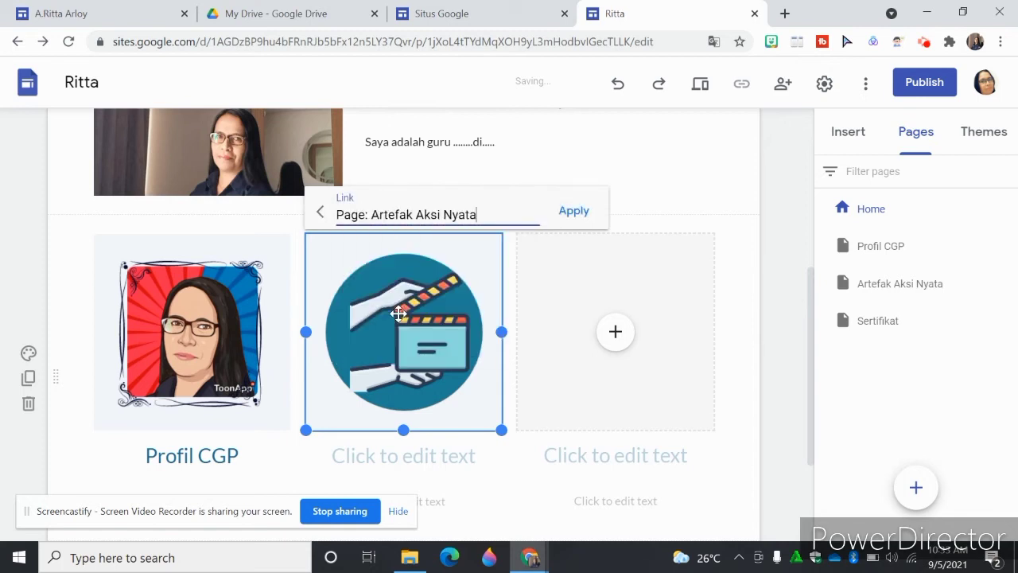
click(387, 466)
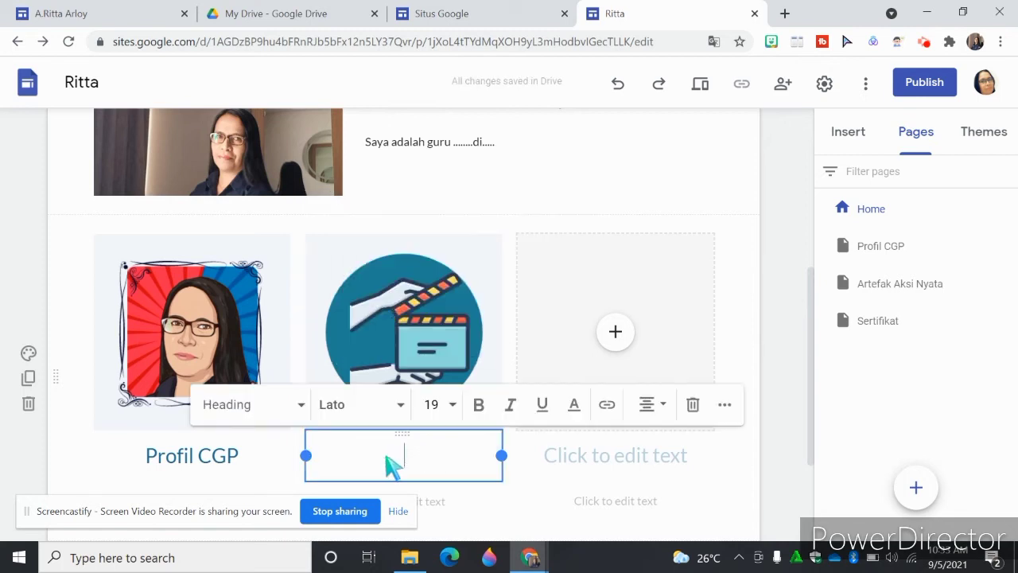
click(407, 249)
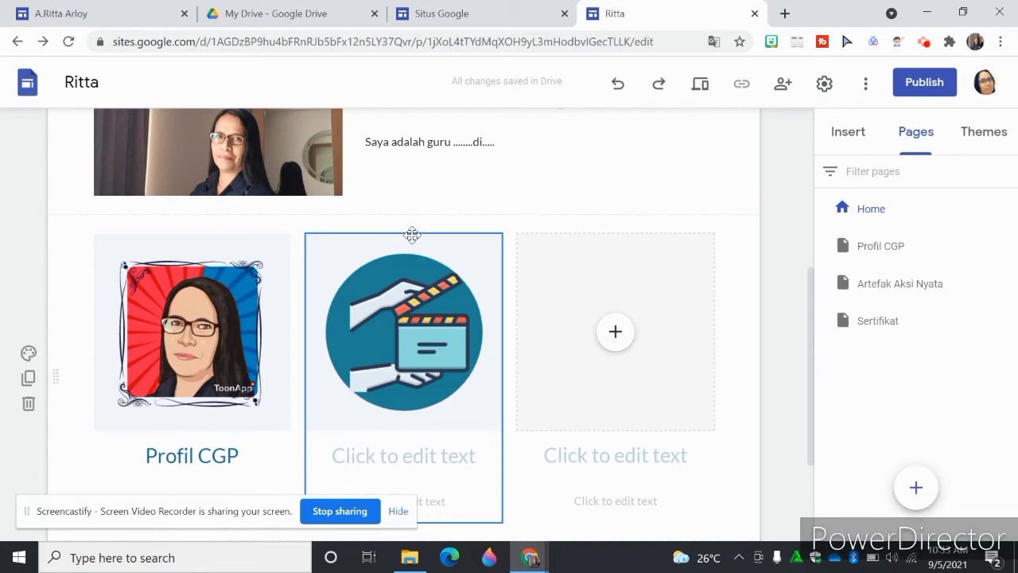
click(403, 238)
click(394, 243)
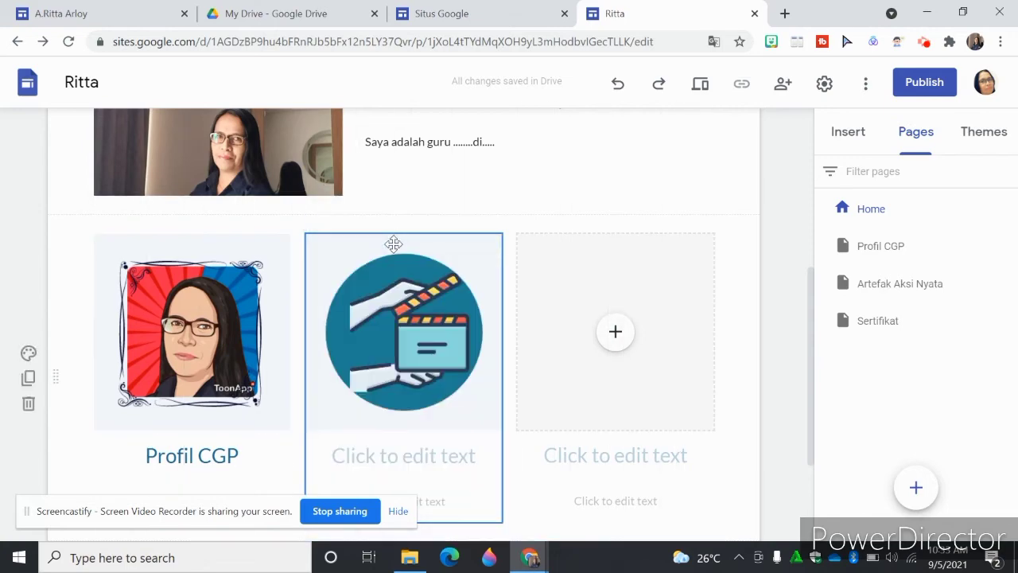
- Link the middle clapperboard image to the site's Artefak Aksi Nyata page
click(434, 243)
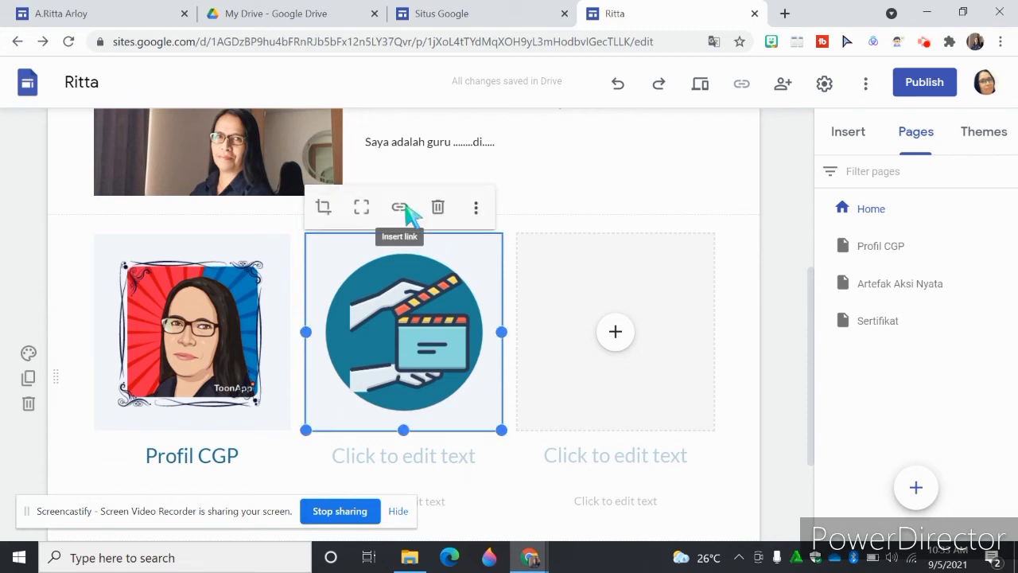
click(403, 208)
click(411, 314)
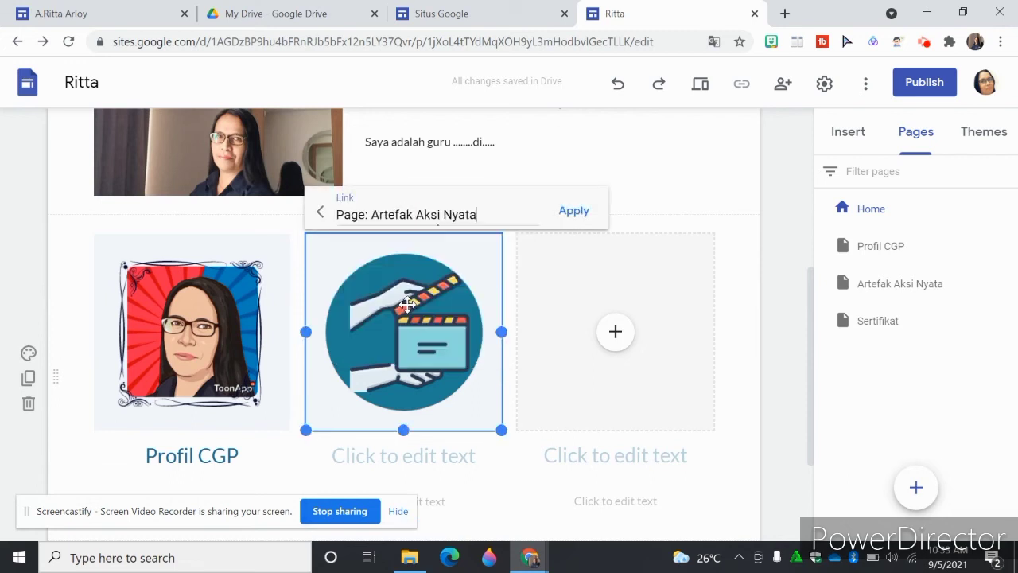
click(574, 211)
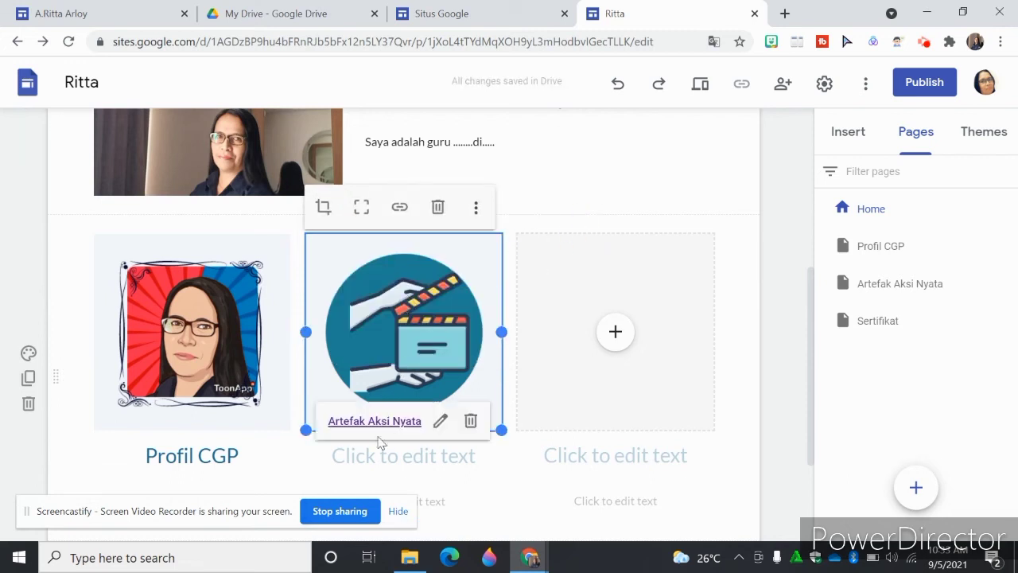
- Enter Artefak Aksi Nyata as the heading under the clapperboard image
click(384, 464)
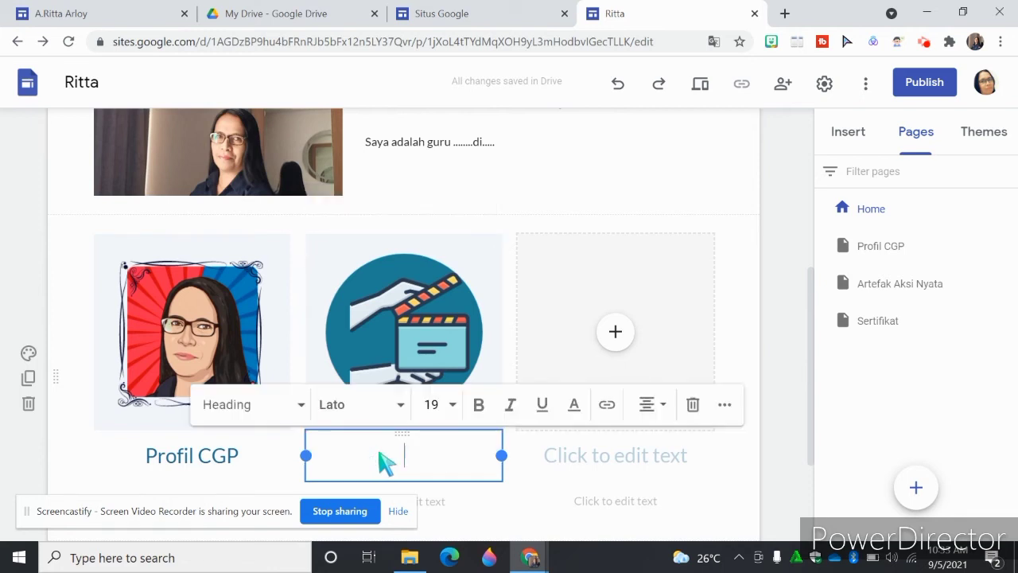
text(Artefak )
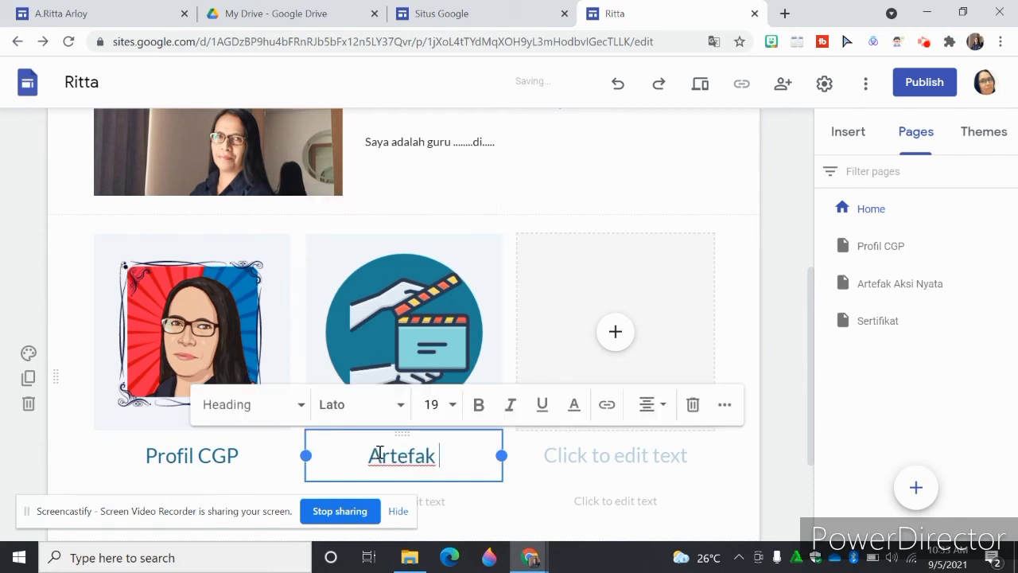
text(Aksi Nyata)
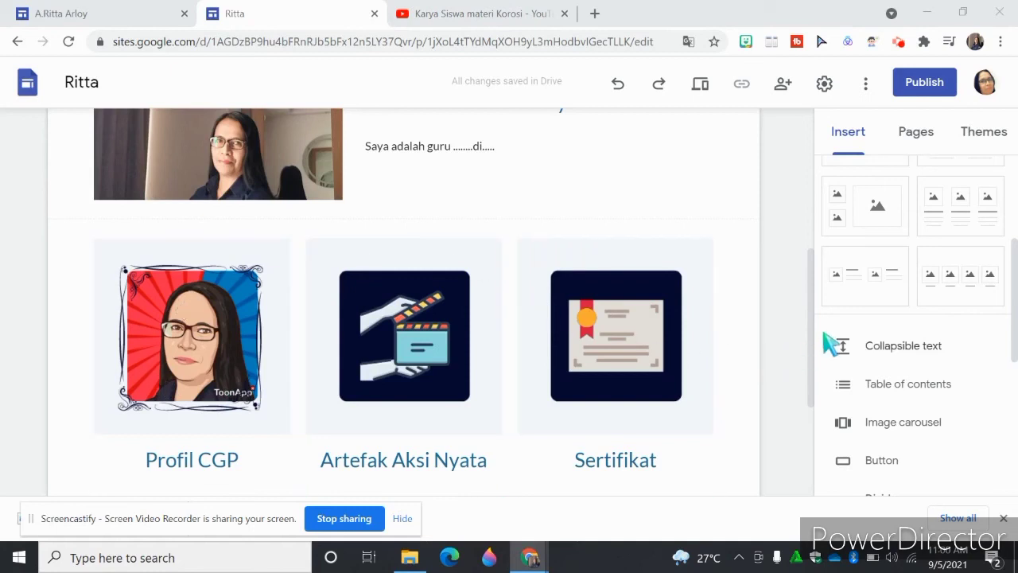
- Go to the Profil CGP page and replace its header image with the pink dotted pattern from the gallery
drag(812, 345, 795, 159)
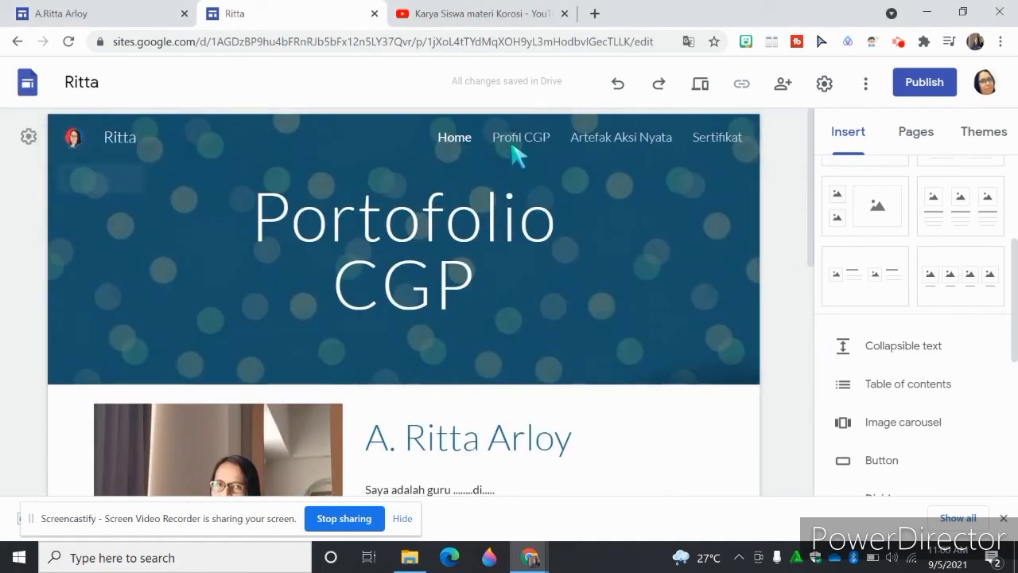
click(522, 140)
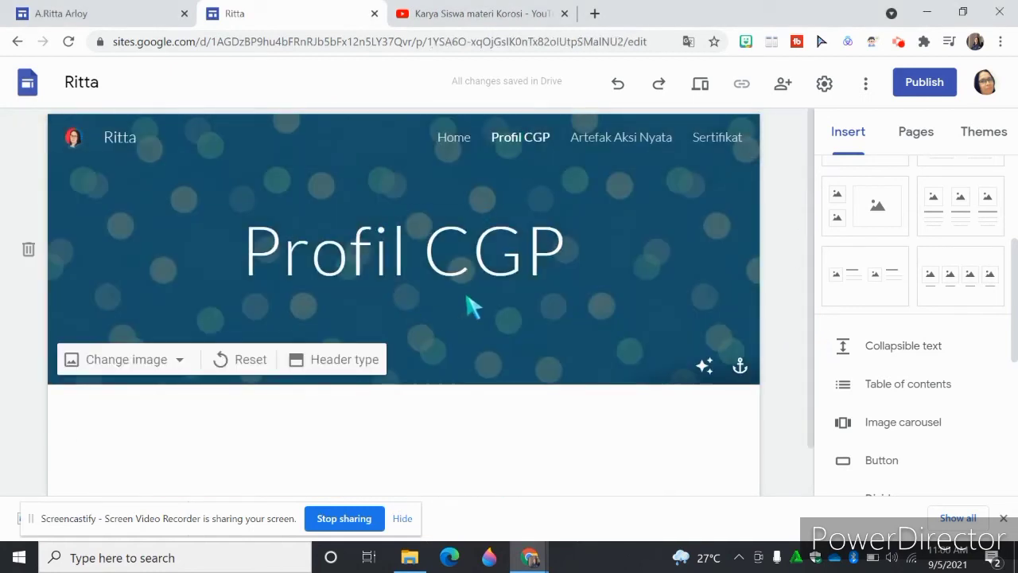
click(180, 362)
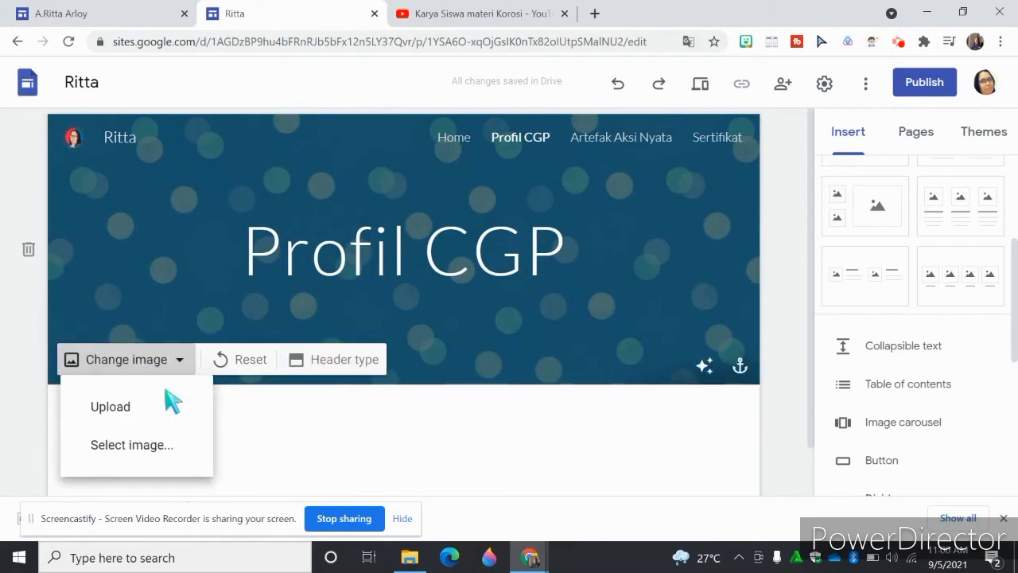
click(143, 451)
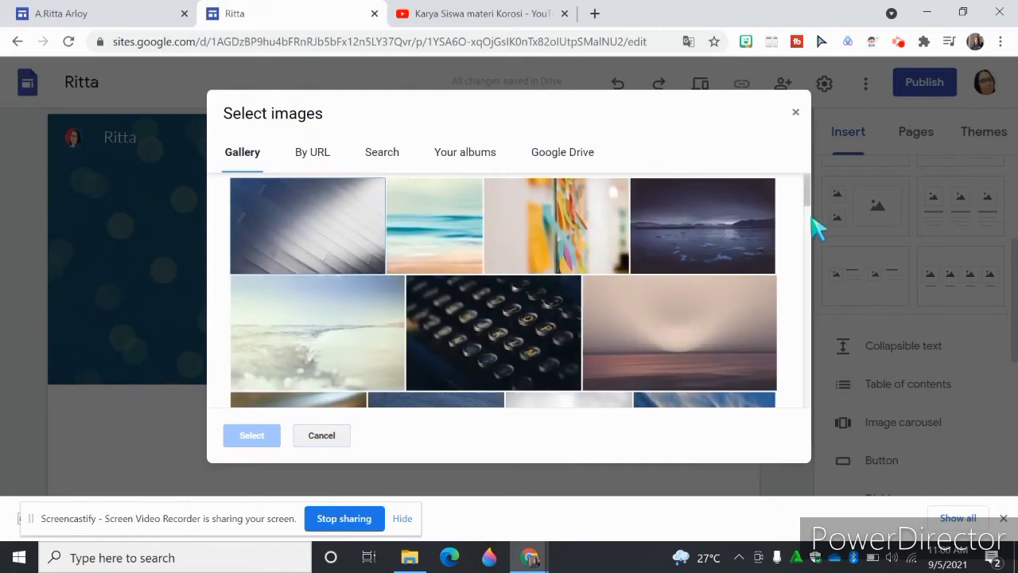
drag(812, 205, 816, 303)
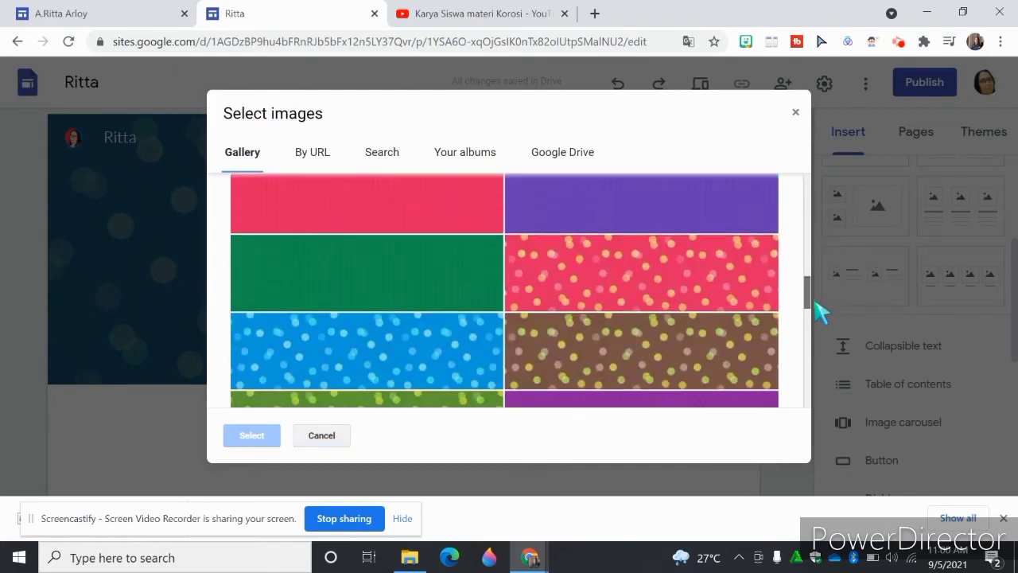
click(604, 286)
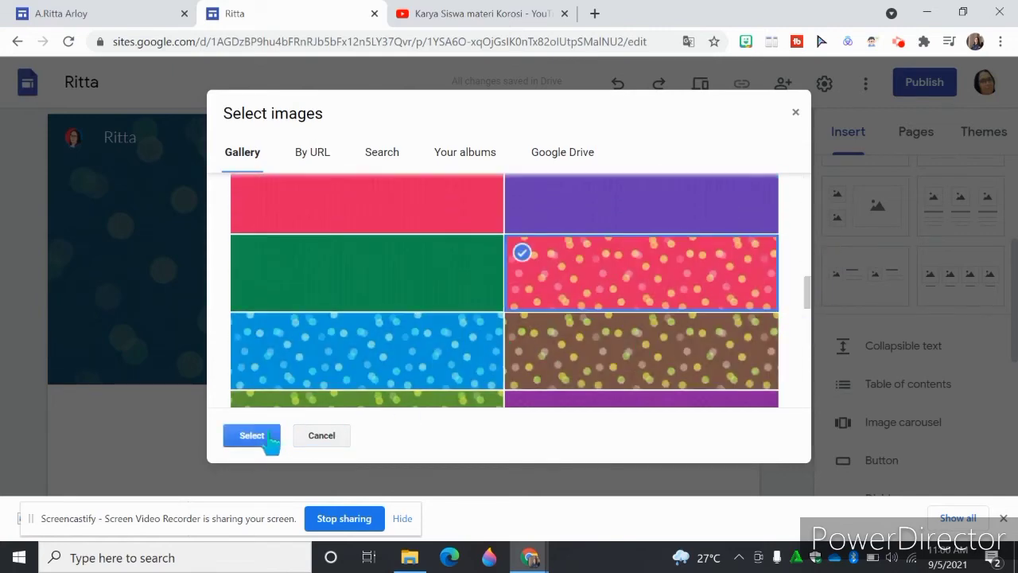
click(243, 435)
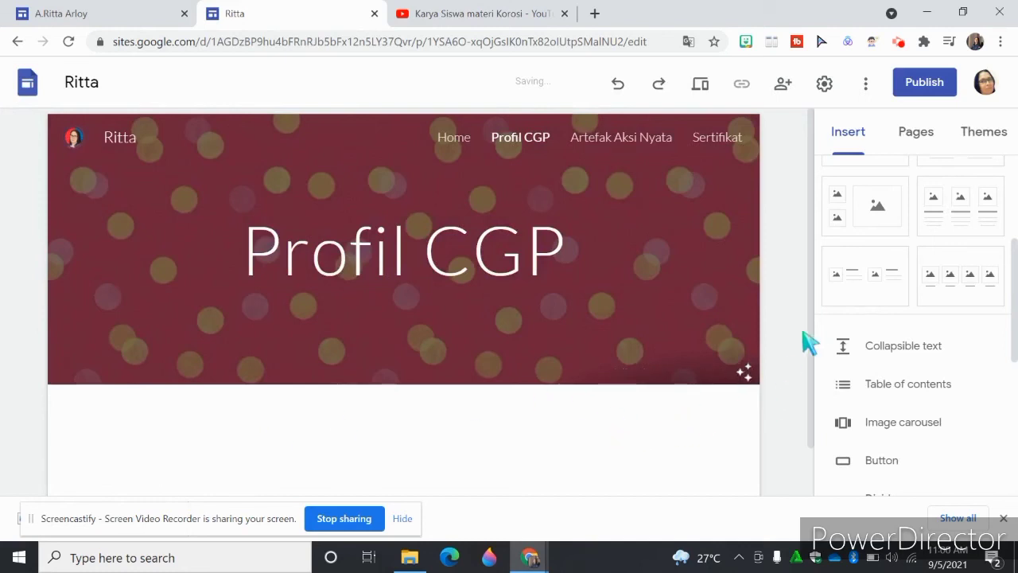
- Add the layout with one image beside a title and text below the Profil CGP header
scroll(813, 330, down, 1)
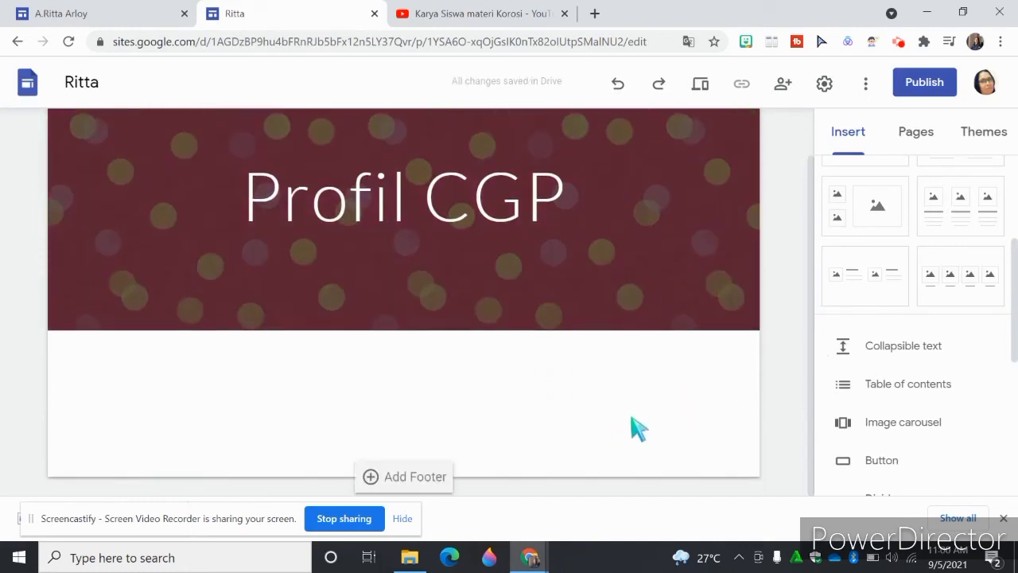
scroll(907, 334, up, 3)
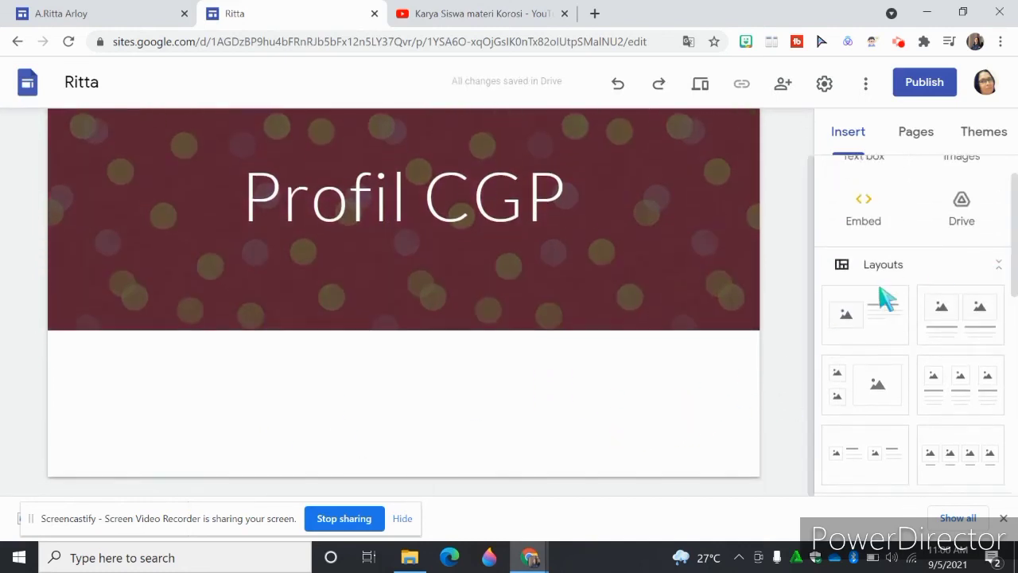
click(865, 328)
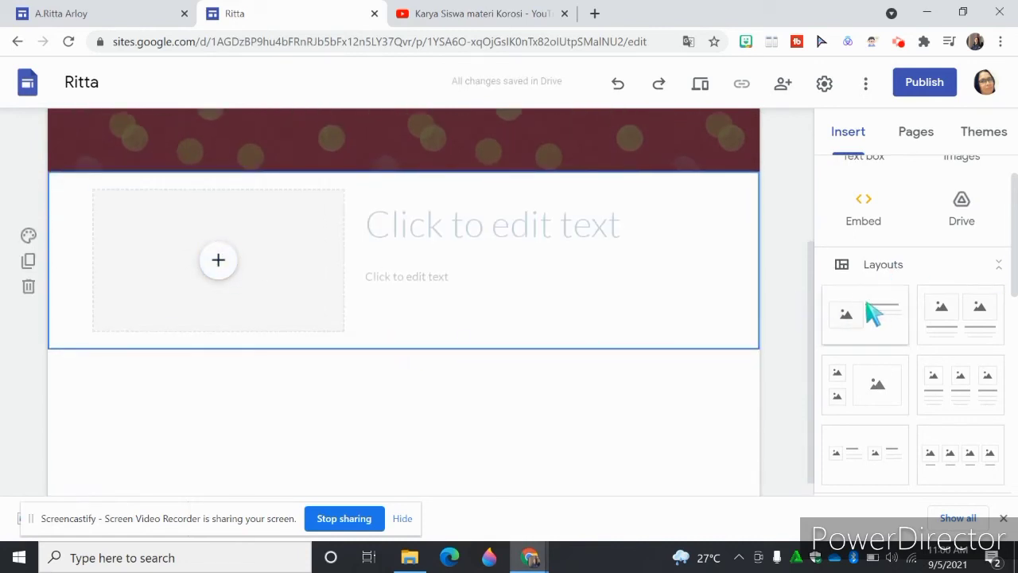
- Fill the layout's image placeholder with the Profil PGP presentation from the Drive files shared with me
click(224, 268)
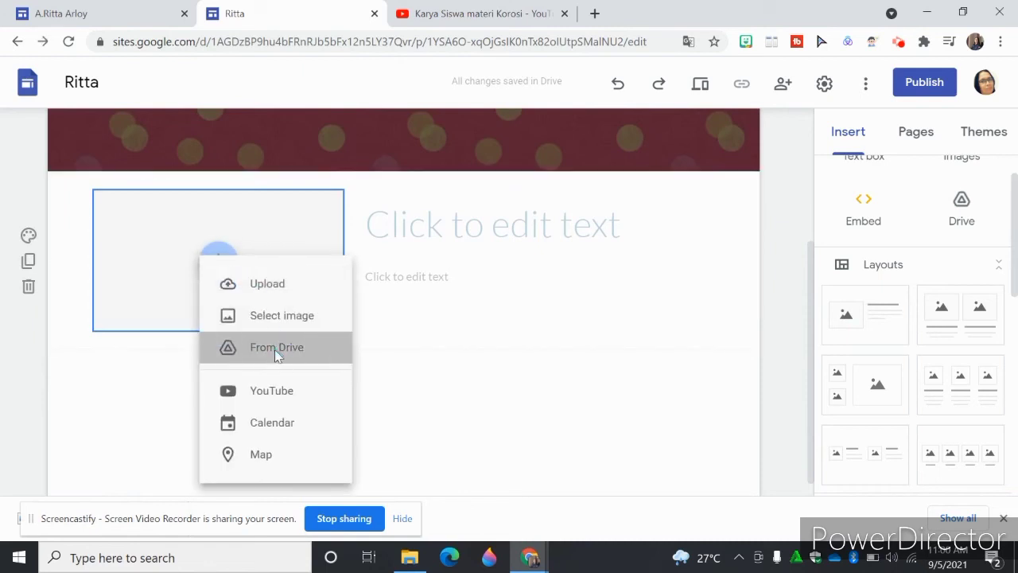
click(274, 349)
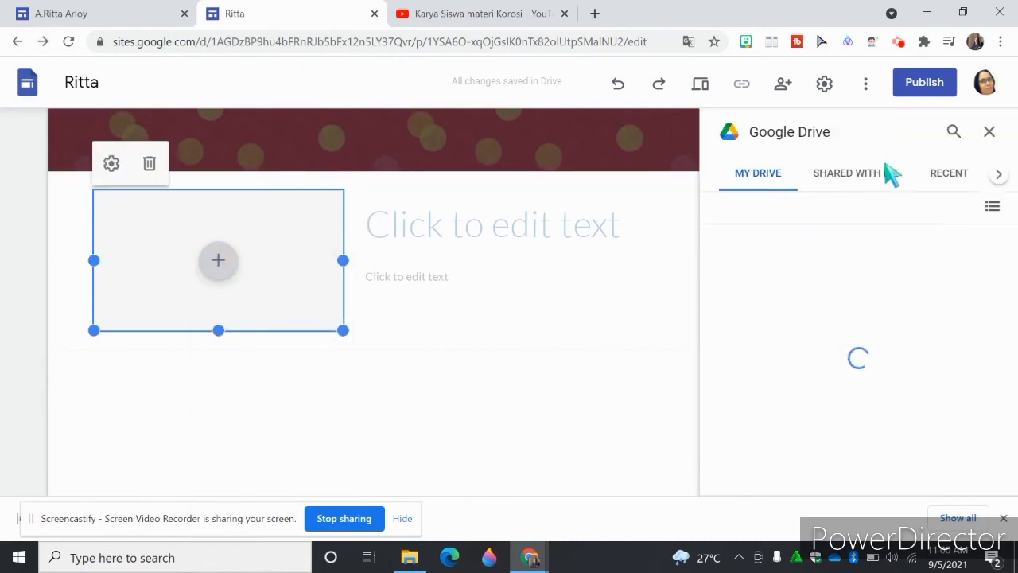
click(883, 186)
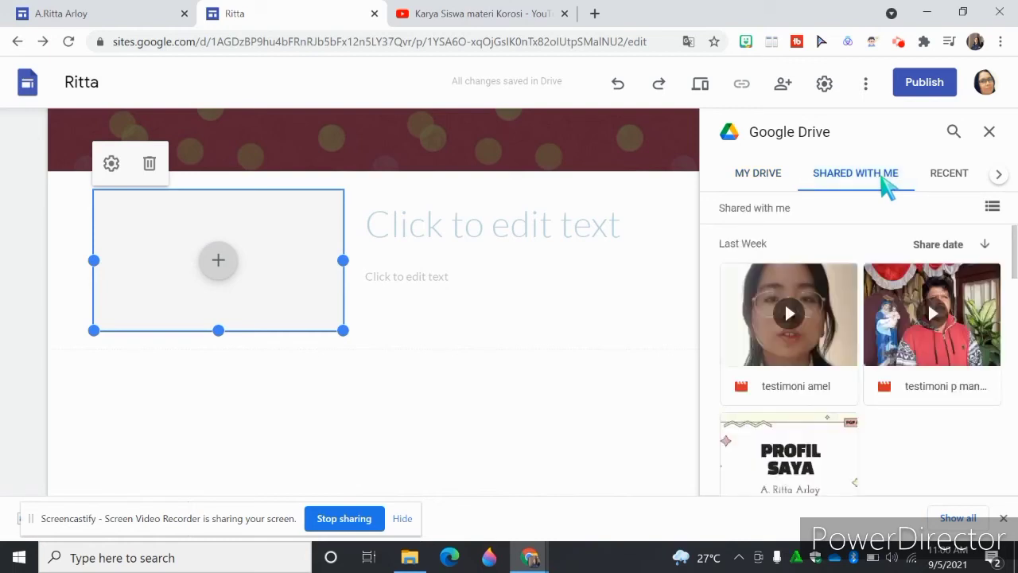
scroll(779, 373, down, 1)
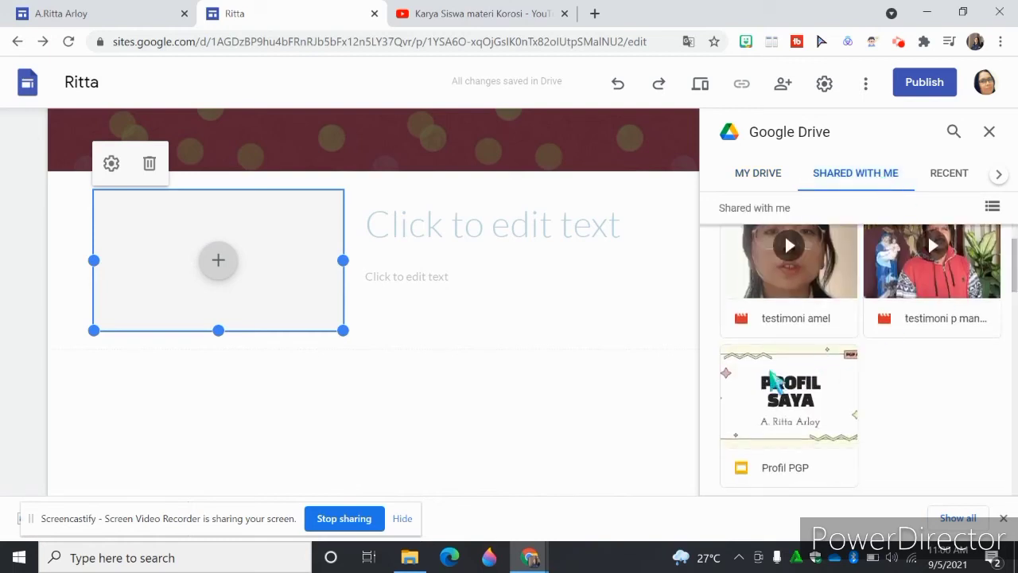
click(834, 435)
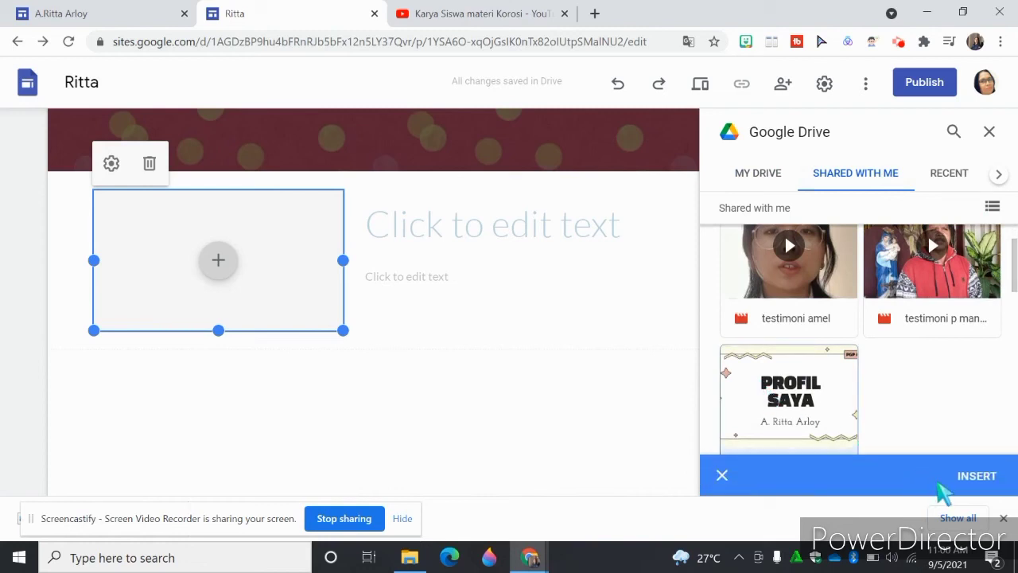
click(977, 477)
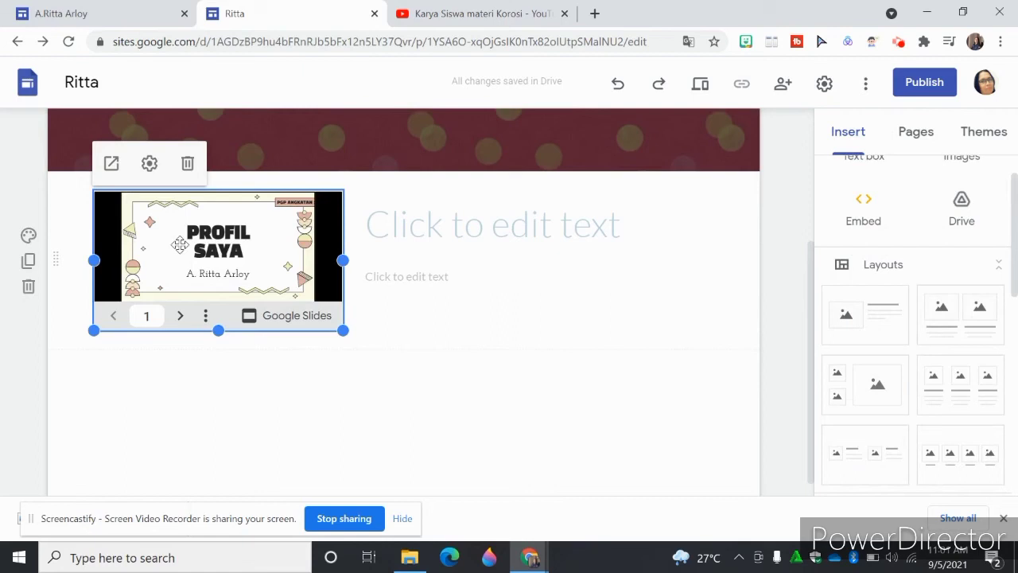
- Turn on Auto Start for the embedded presentation and set its delay time to 5 seconds
click(153, 169)
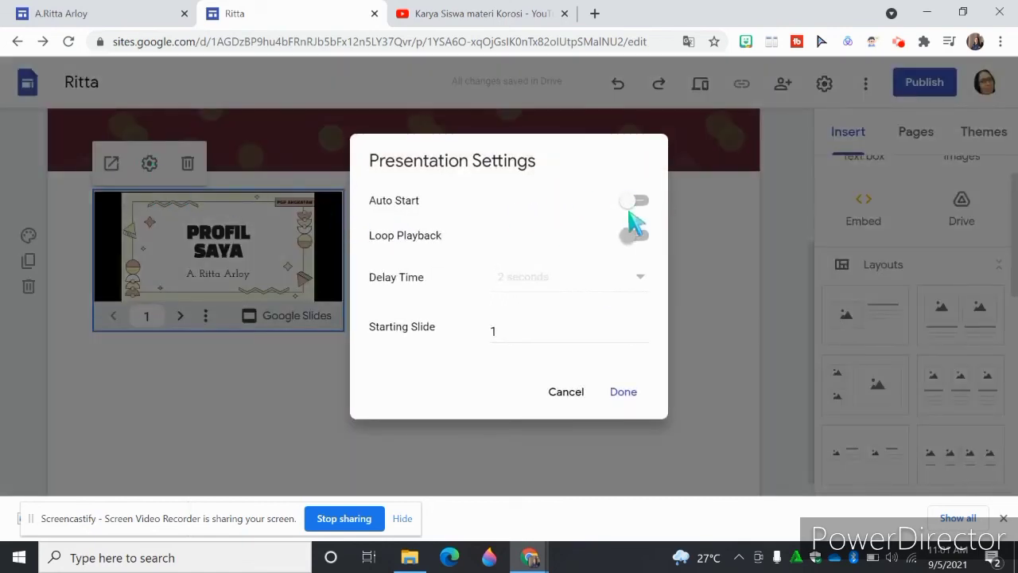
click(634, 203)
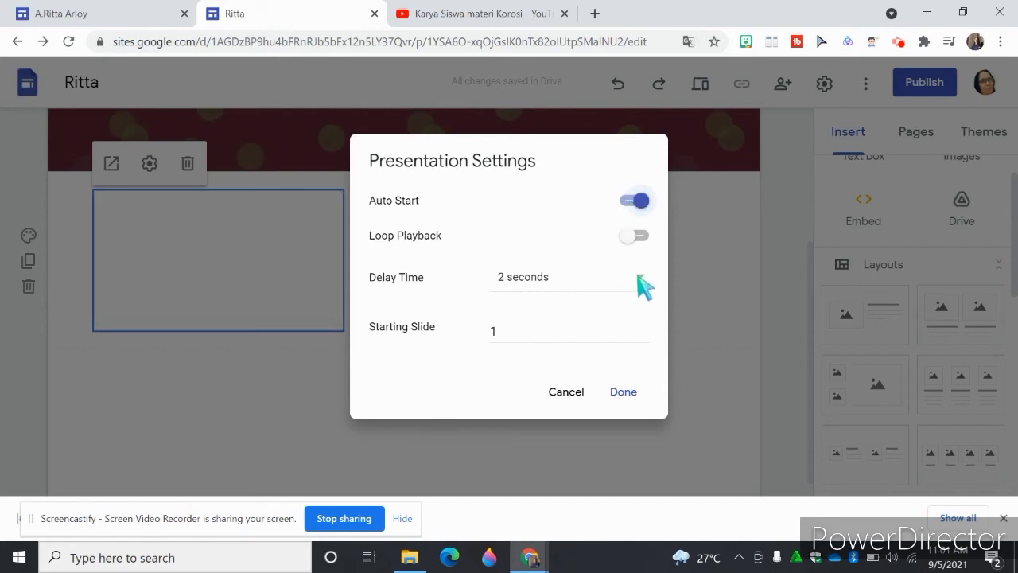
click(639, 279)
click(523, 336)
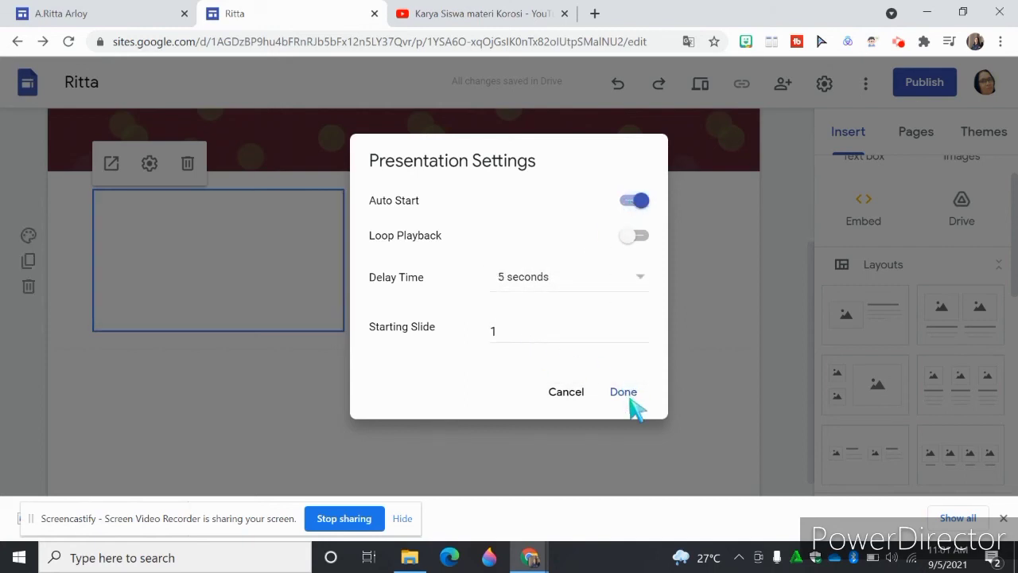
click(625, 393)
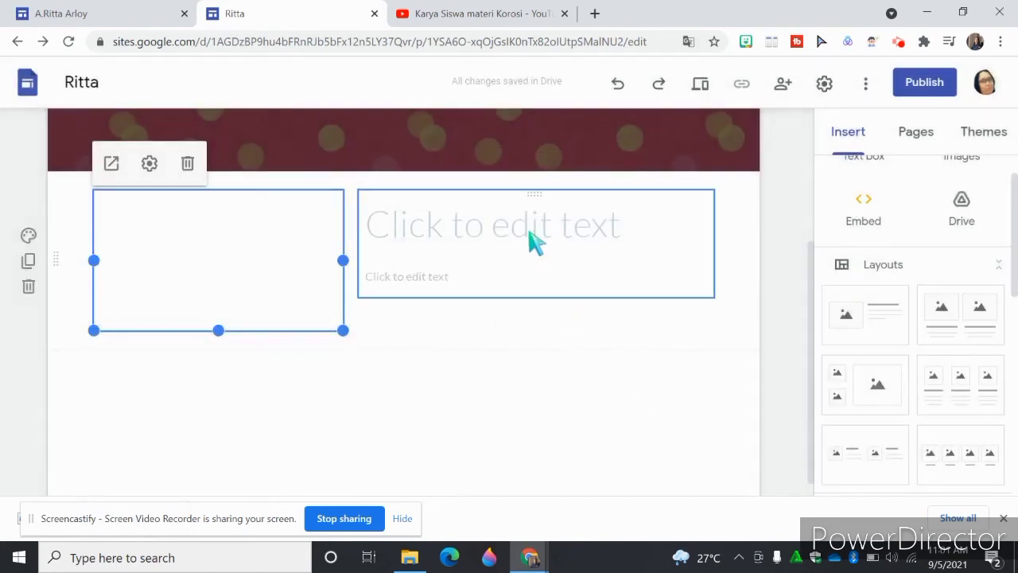
- Enter Profil Singkat as the title beside the embedded presentation
click(535, 243)
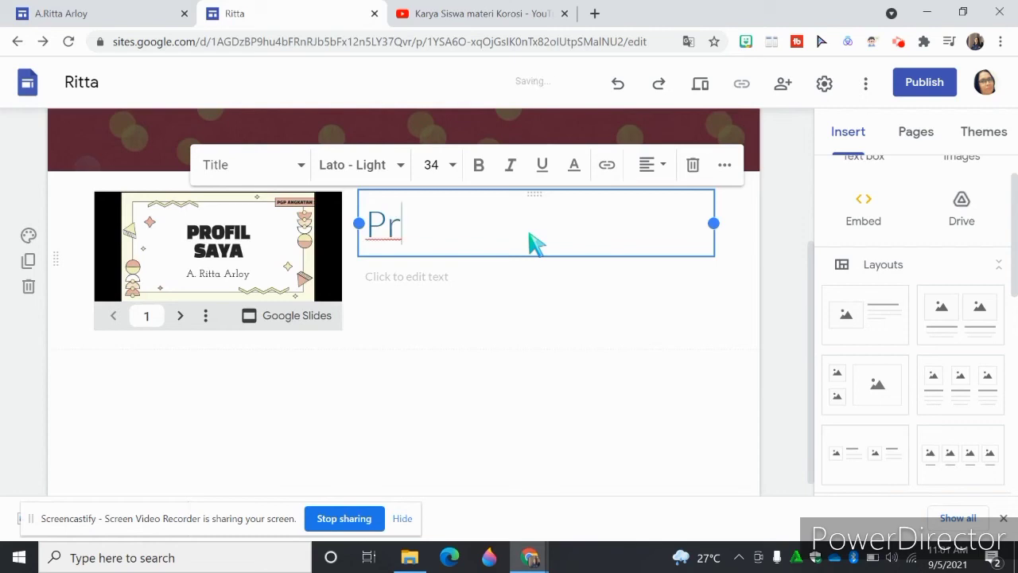
text(Profil )
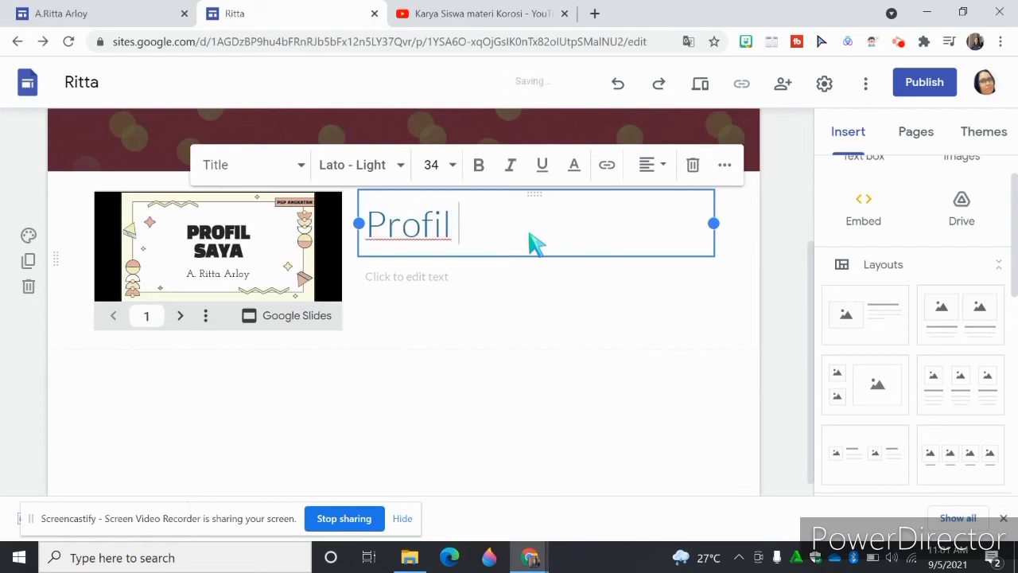
text(Singkat)
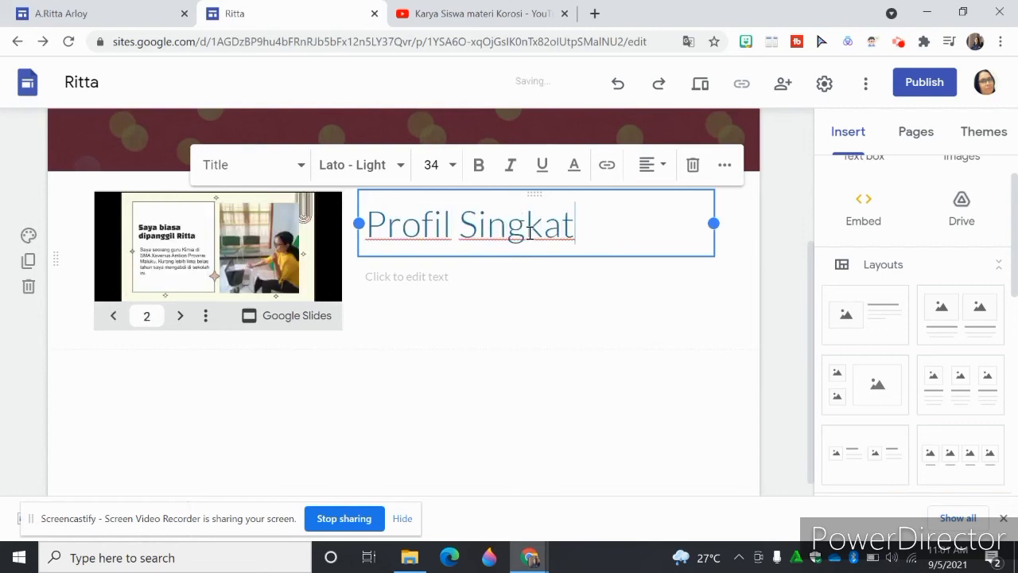
click(522, 358)
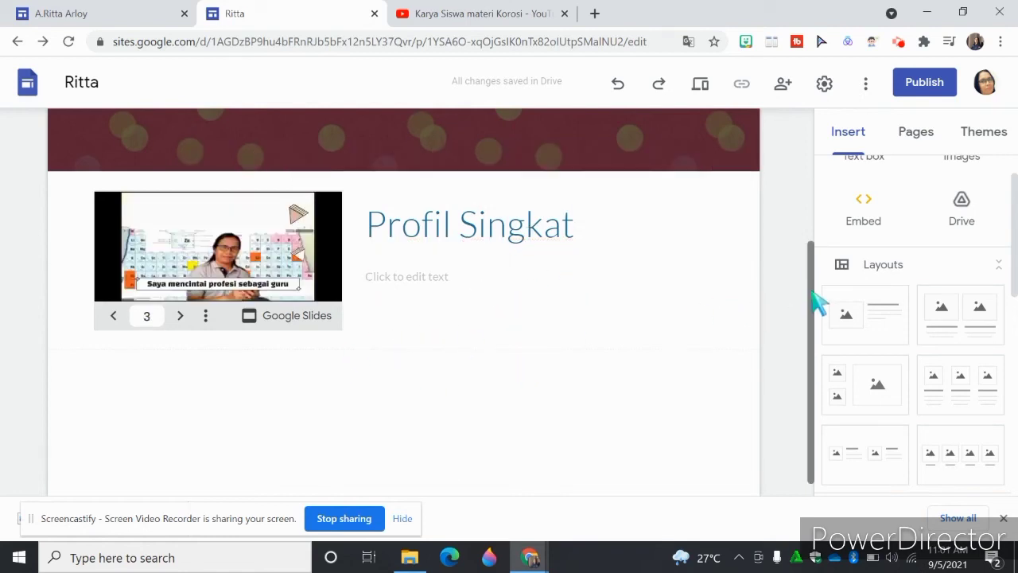
drag(813, 302, 811, 155)
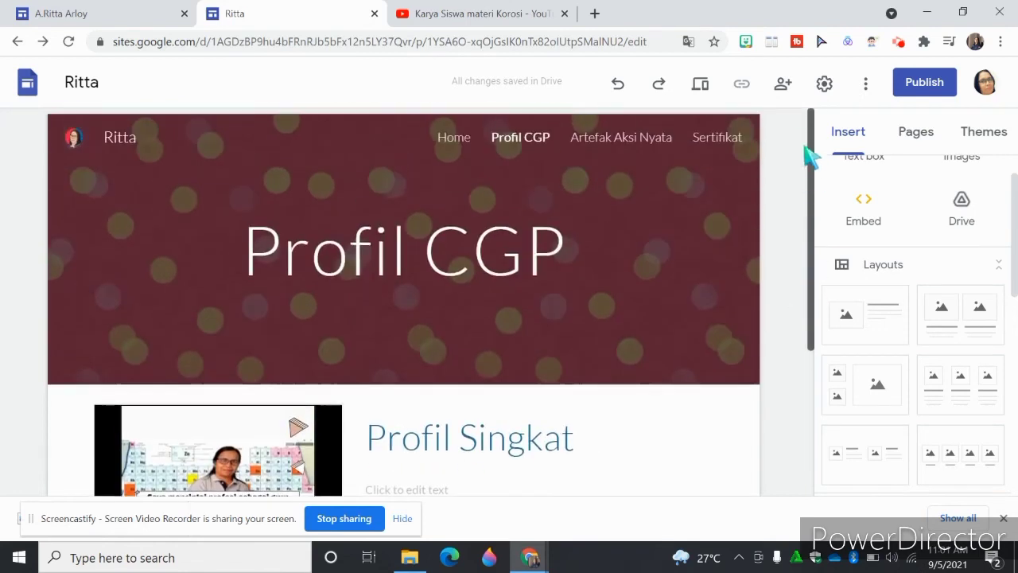
- Add the two-image layout with captions beneath the existing content on the Artefak Aksi Nyata page
click(636, 140)
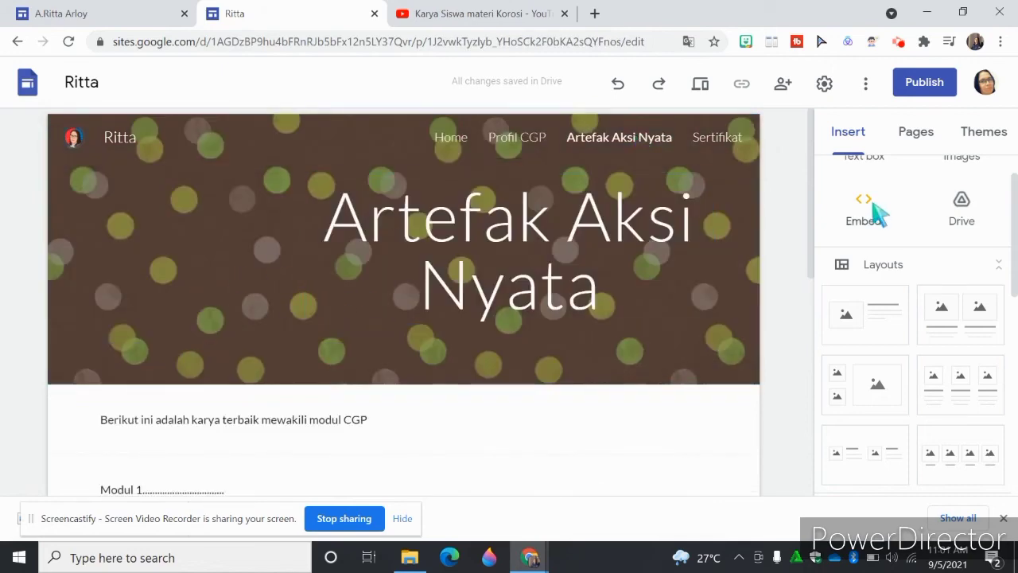
drag(808, 193, 809, 250)
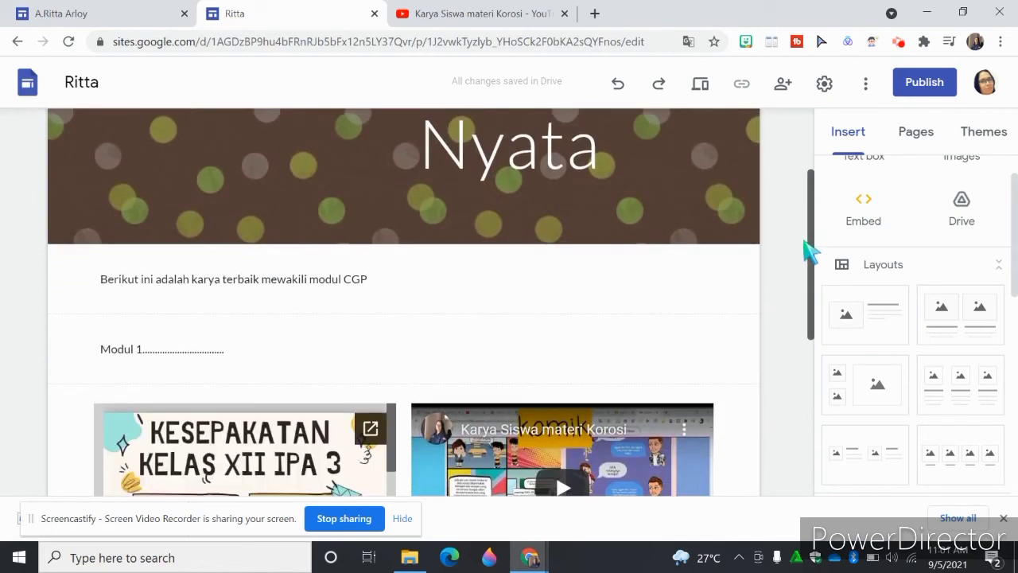
click(291, 279)
click(235, 351)
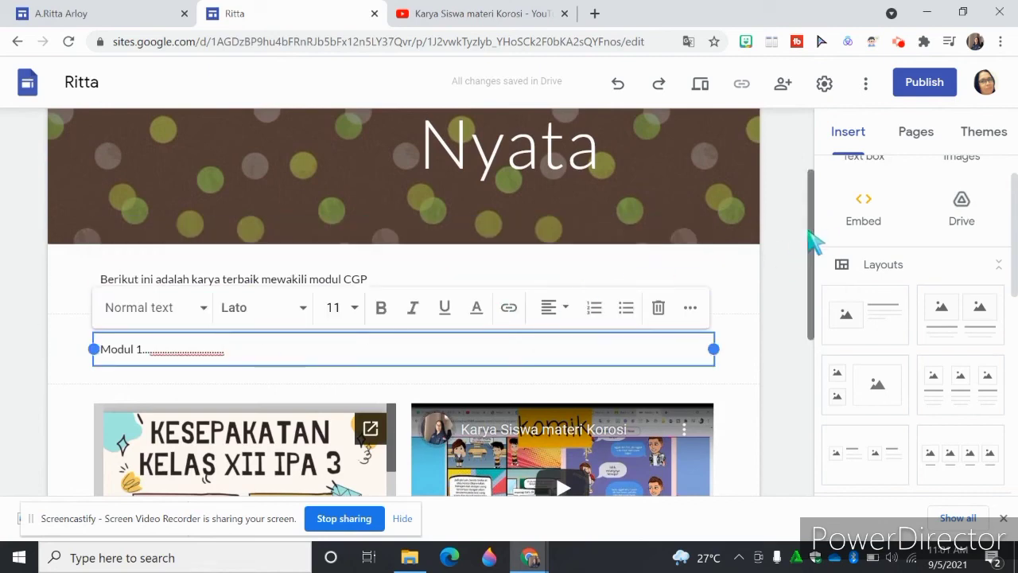
drag(811, 239, 872, 362)
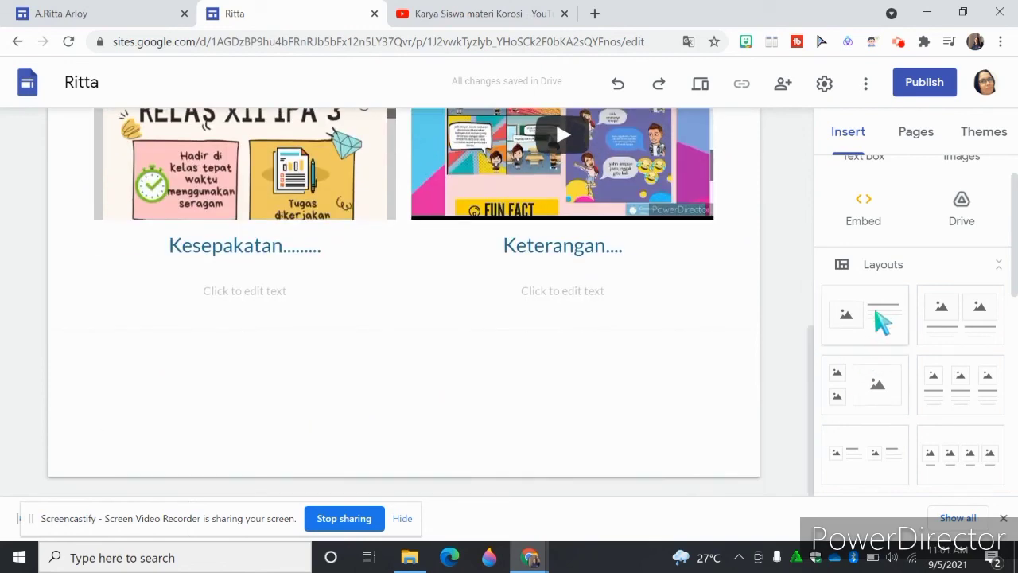
click(960, 318)
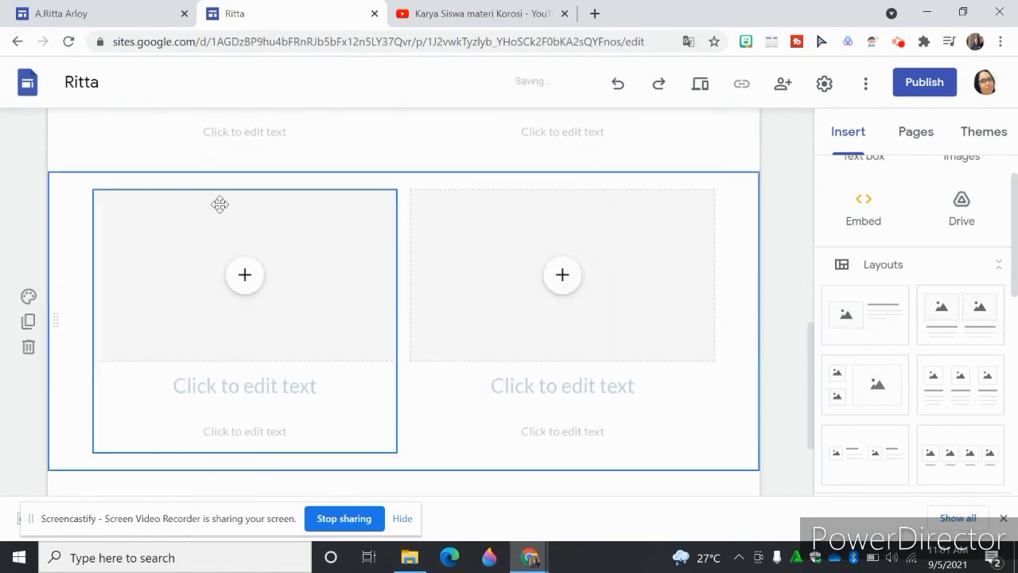
- Start a YouTube insertion in the new layout's left placeholder and copy the address of the Karya Siswa materi Korosi video
click(247, 276)
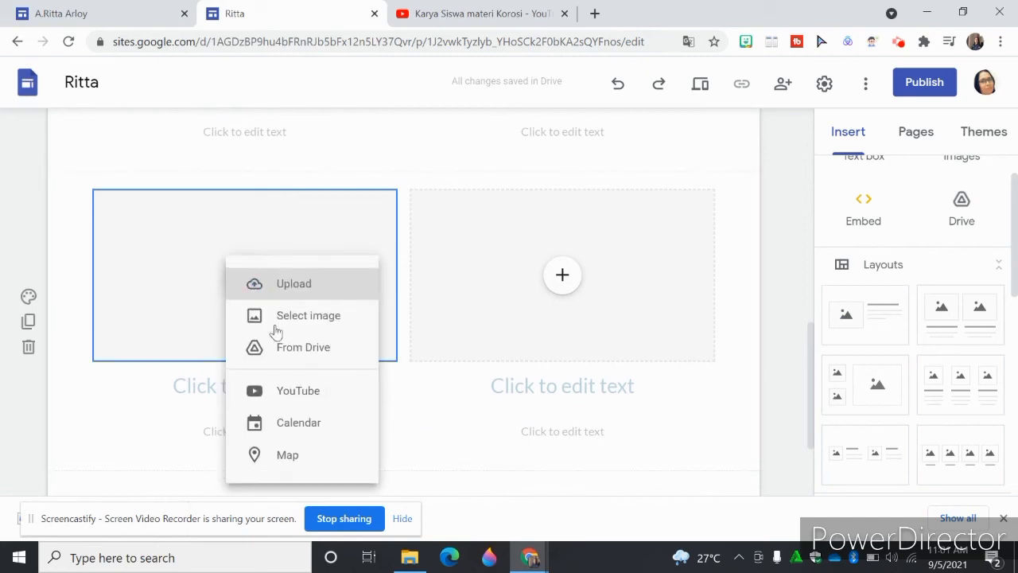
click(310, 402)
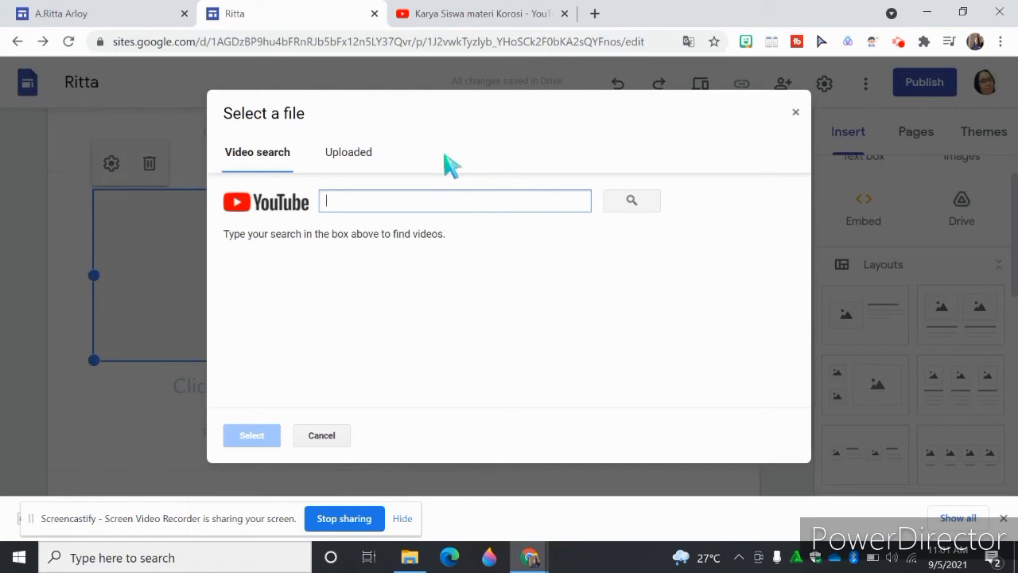
click(498, 20)
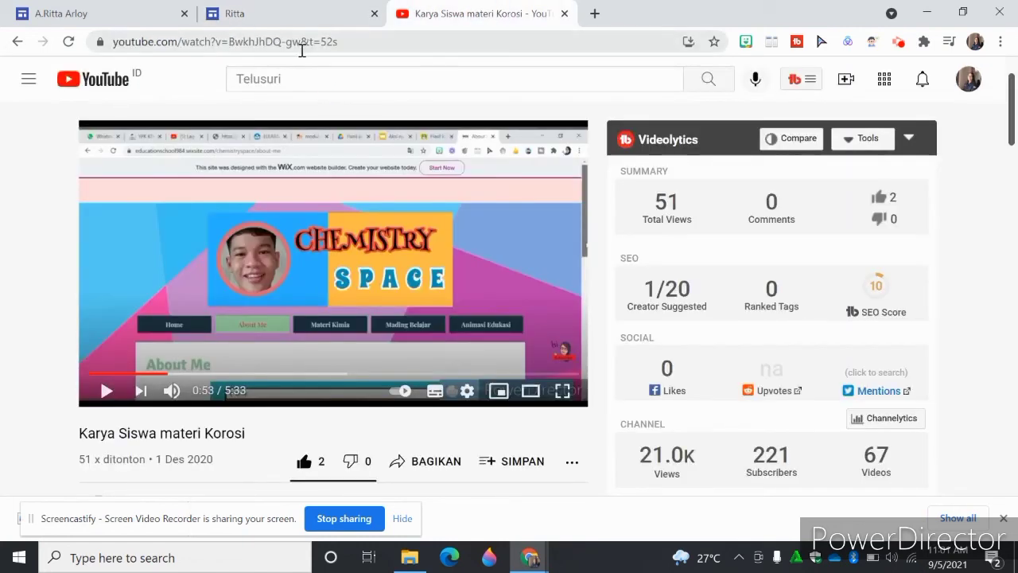
click(324, 42)
right_click(324, 43)
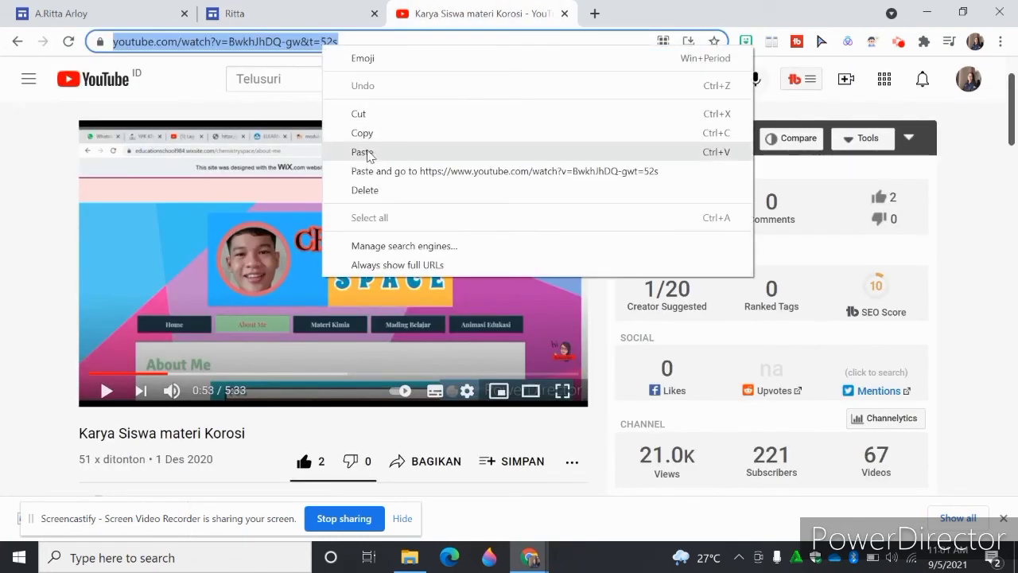
click(377, 134)
click(337, 15)
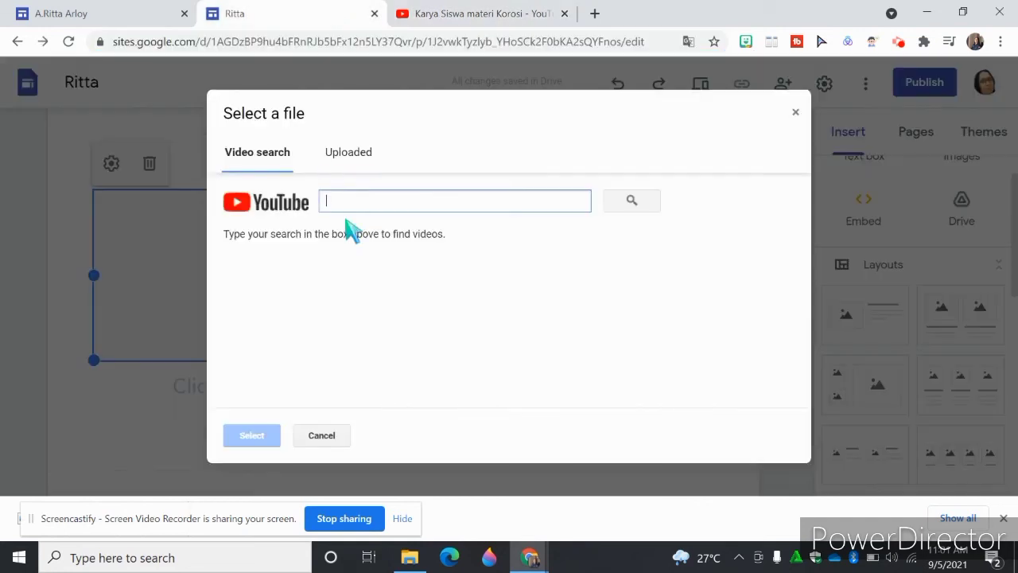
- Find the Karya Siswa materi Korosi video by its copied address and insert it into the placeholder
key(ctrl+v)
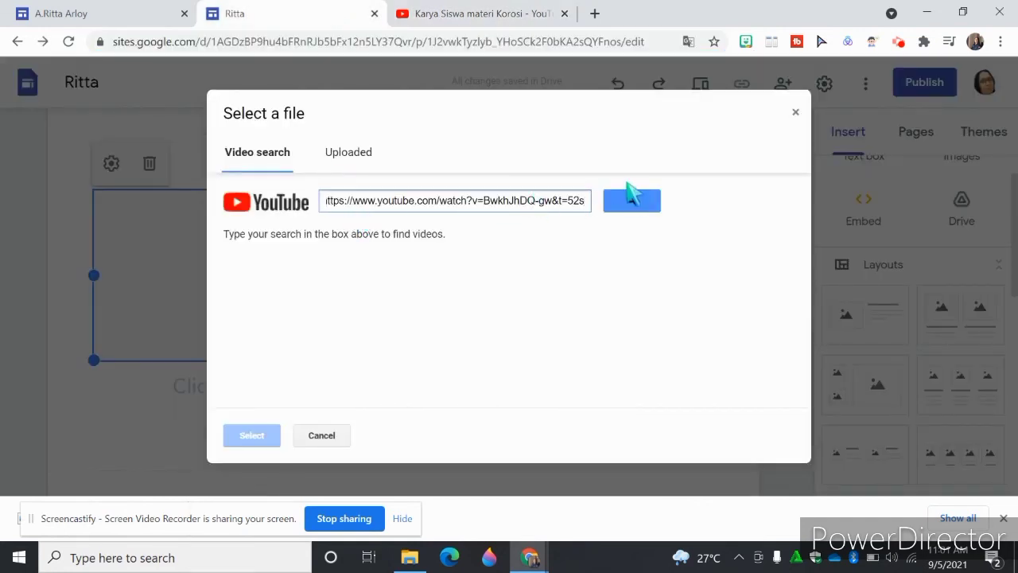
click(631, 198)
click(410, 284)
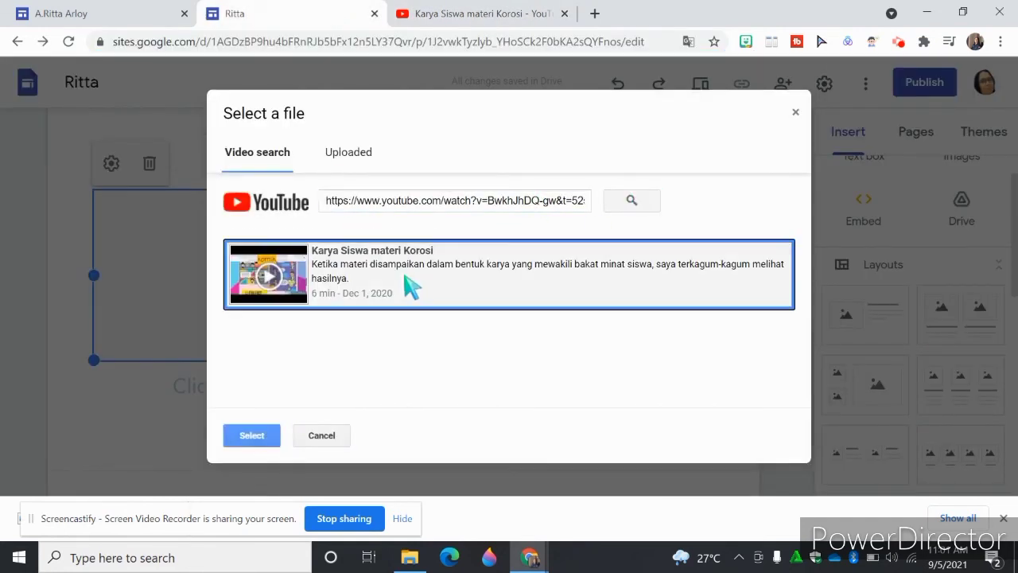
click(241, 442)
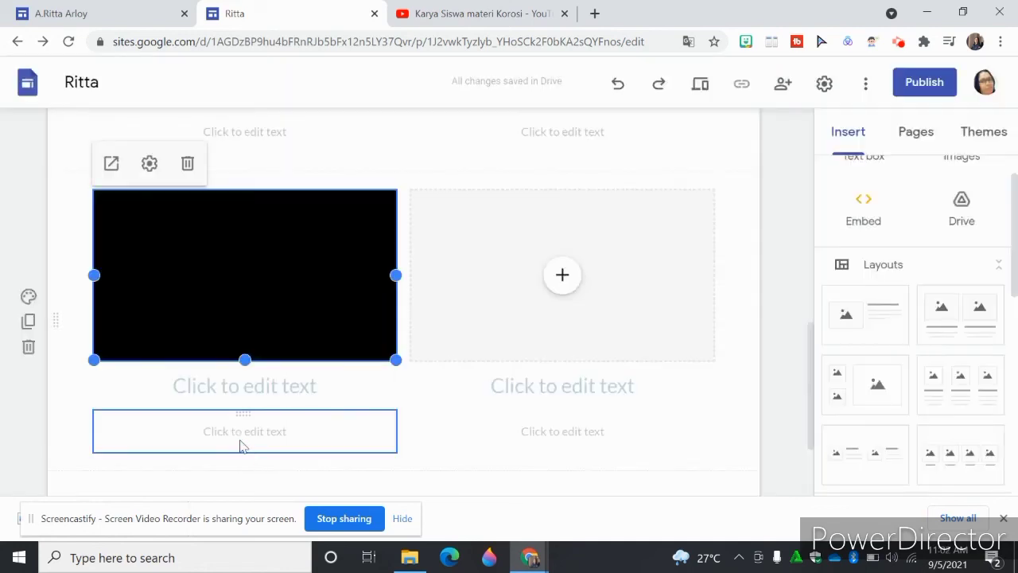
- Enter Hasil karya Modul 1 as the heading below the newly inserted video
click(267, 398)
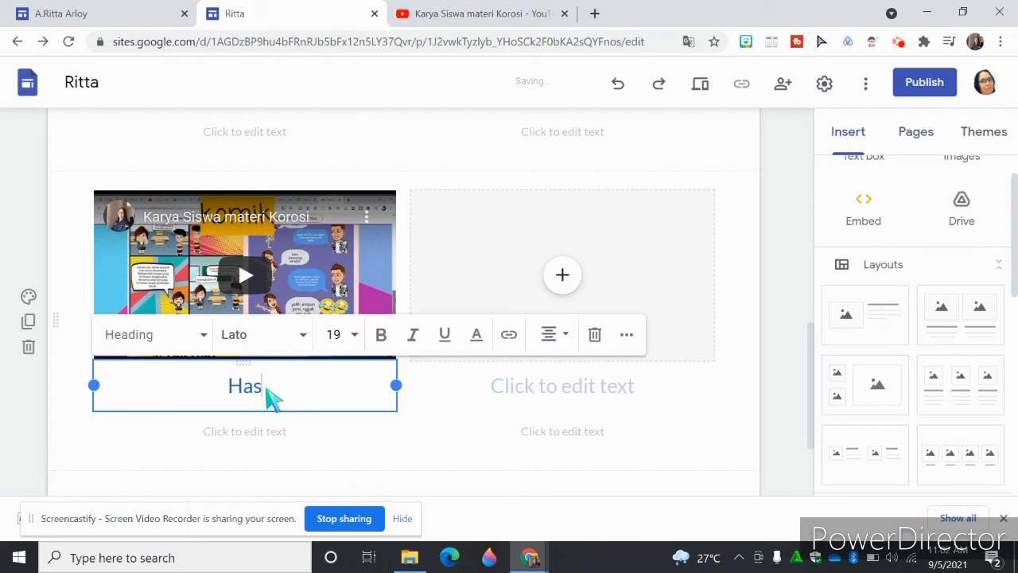
text(Hasil karya M)
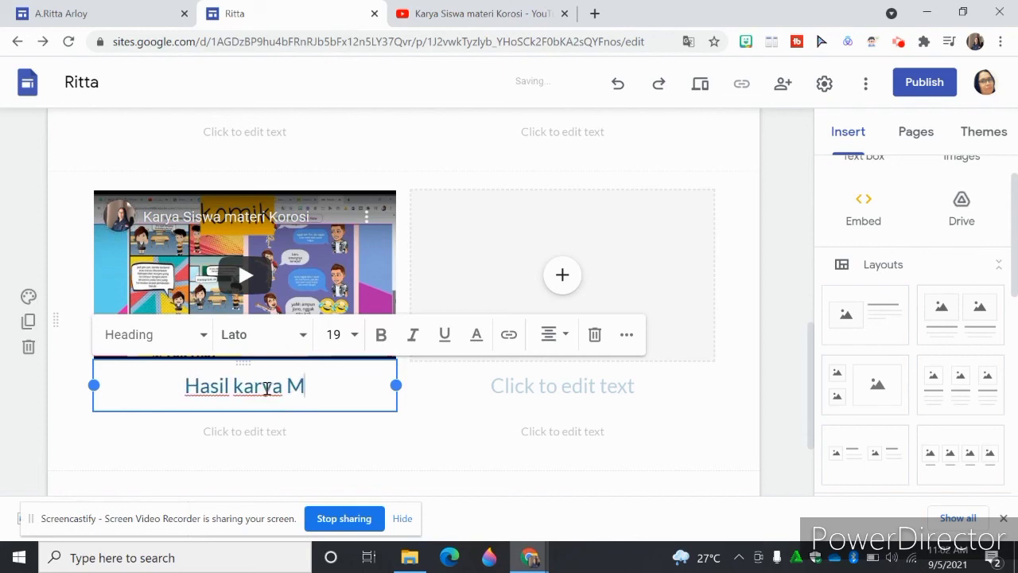
text(odul 1.1)
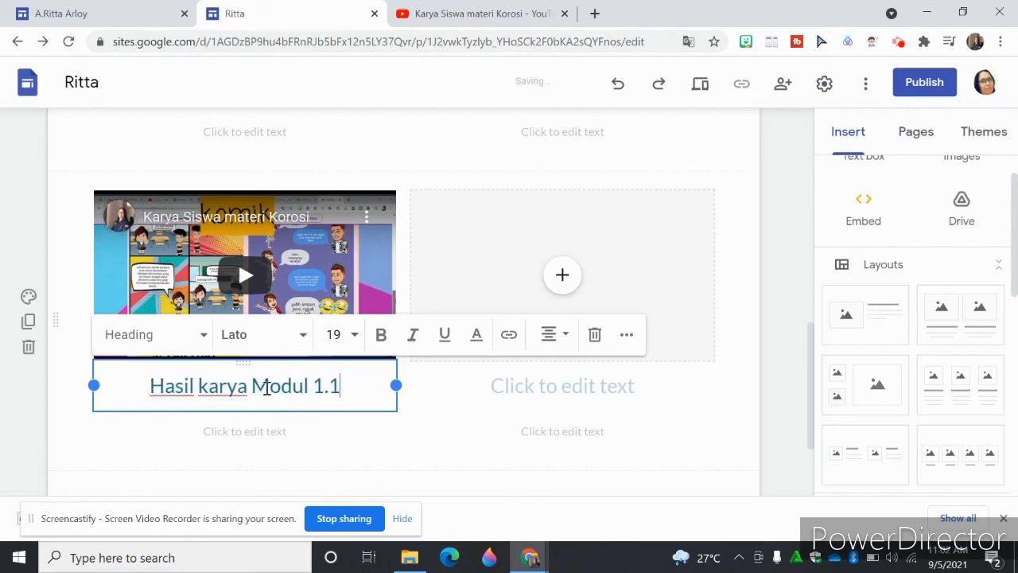
key(BackSpace)
key(BackSpace)
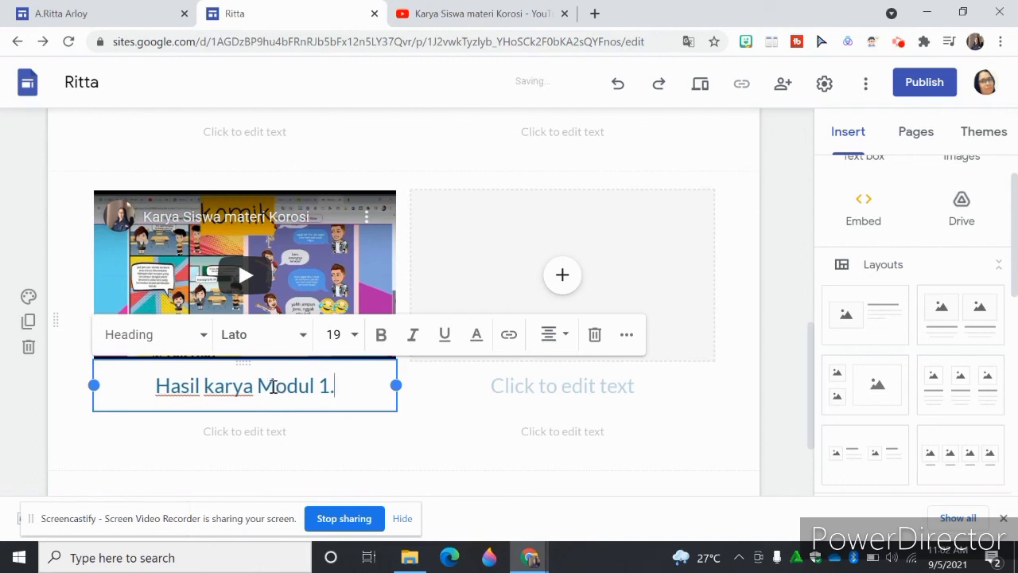
click(770, 346)
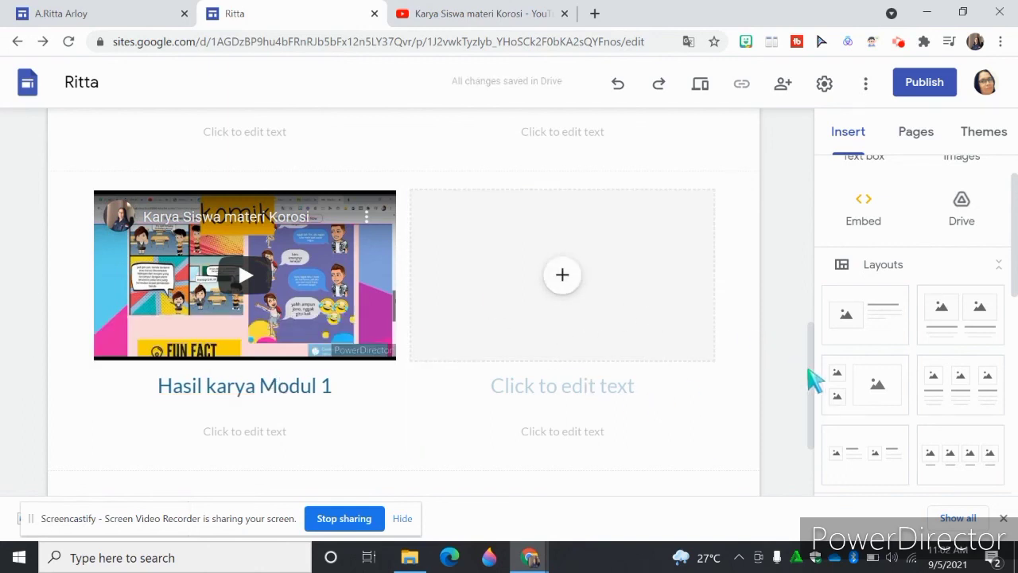
- Switch to the completed Portofolio example site and preview it in phone view
drag(816, 380, 803, 189)
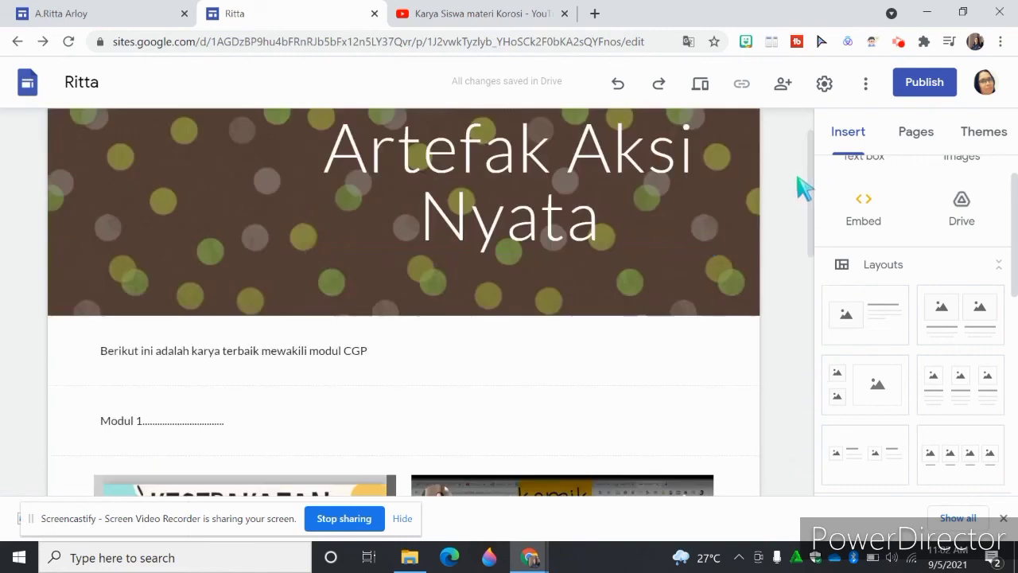
click(82, 15)
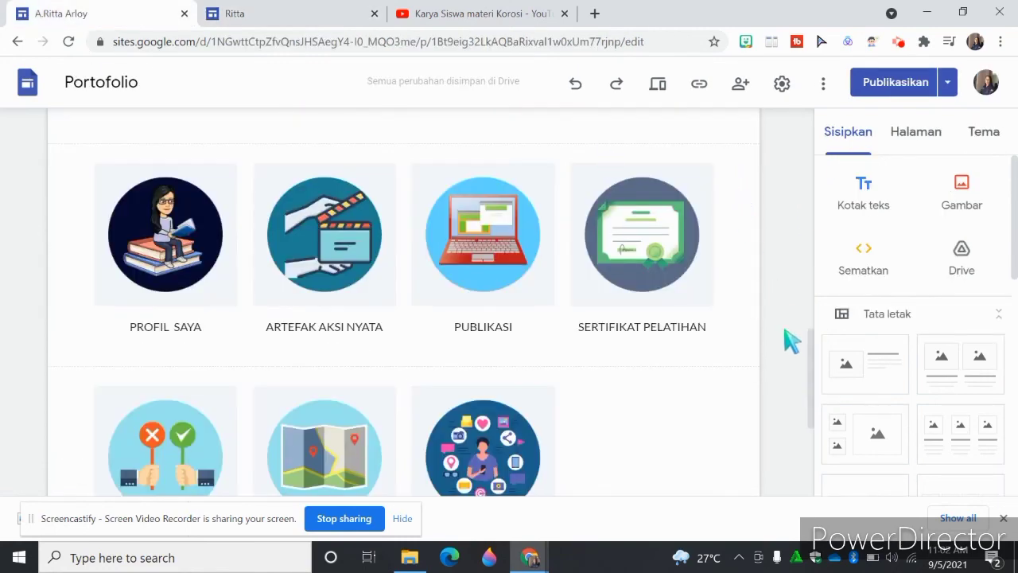
drag(814, 386, 793, 382)
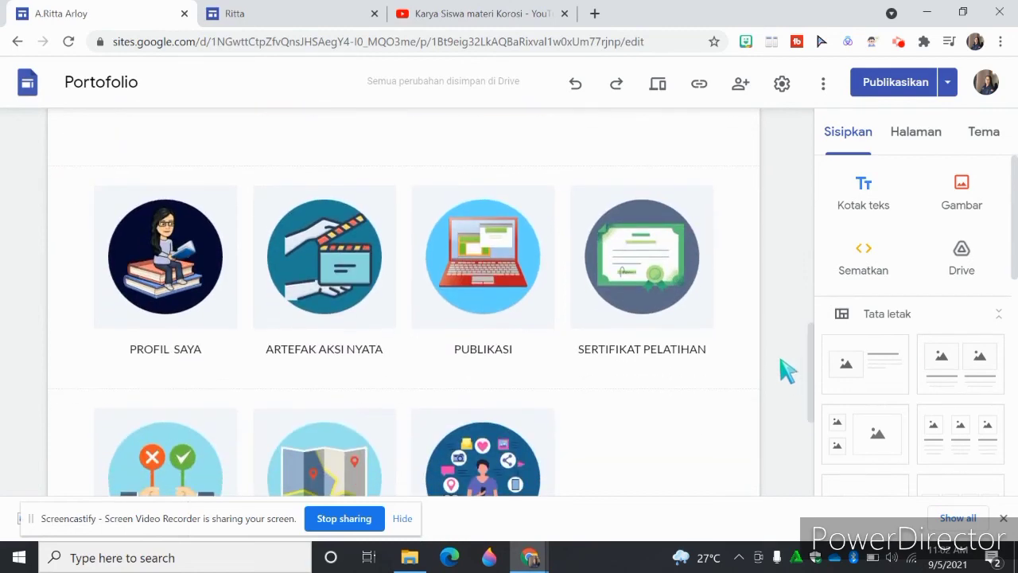
click(657, 87)
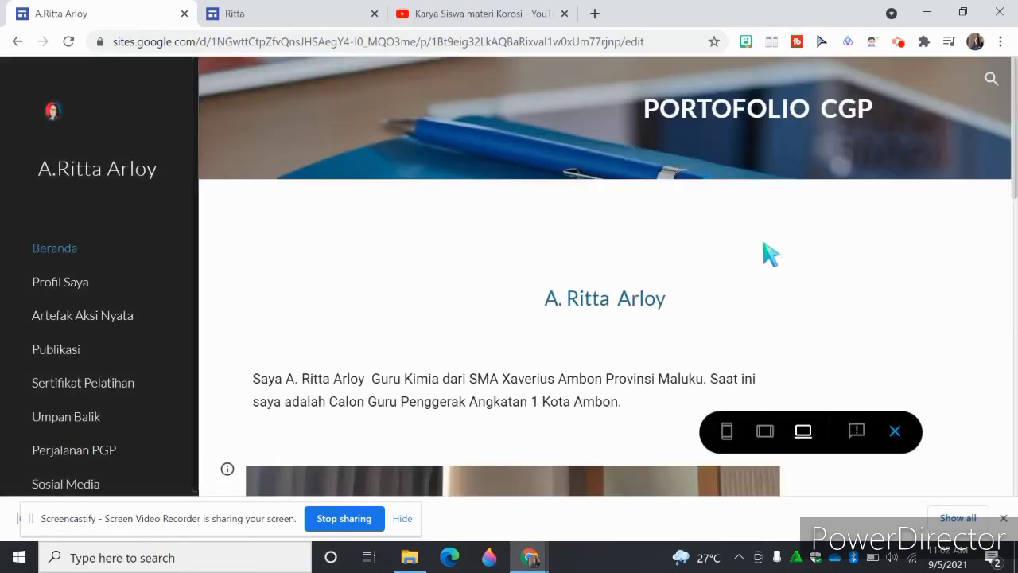
click(726, 431)
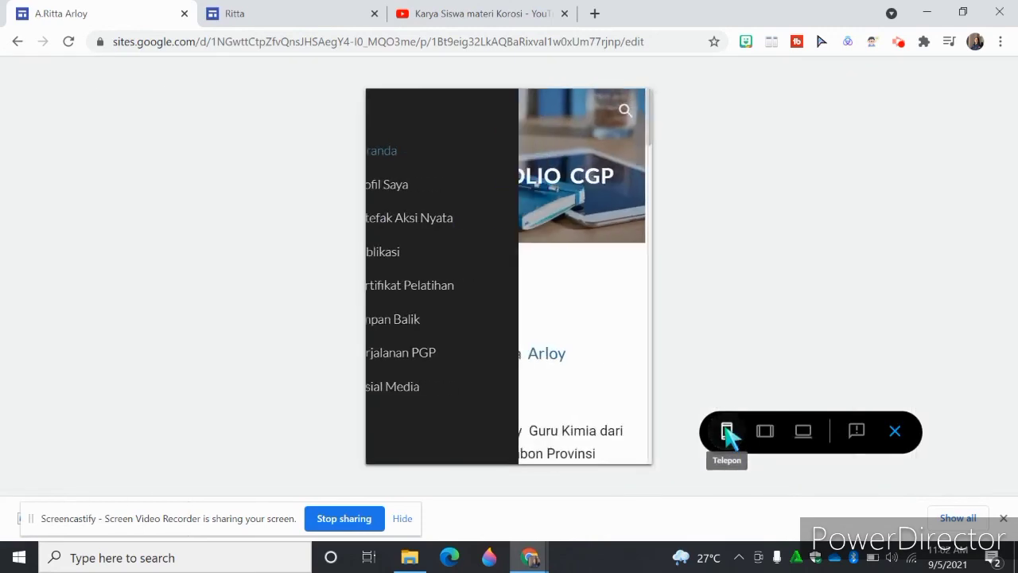
- Browse the home page logos in the phone preview and follow the PROFIL SAYA logo to view its page
scroll(652, 143, down, 1)
drag(654, 142, 660, 235)
scroll(599, 268, down, 1)
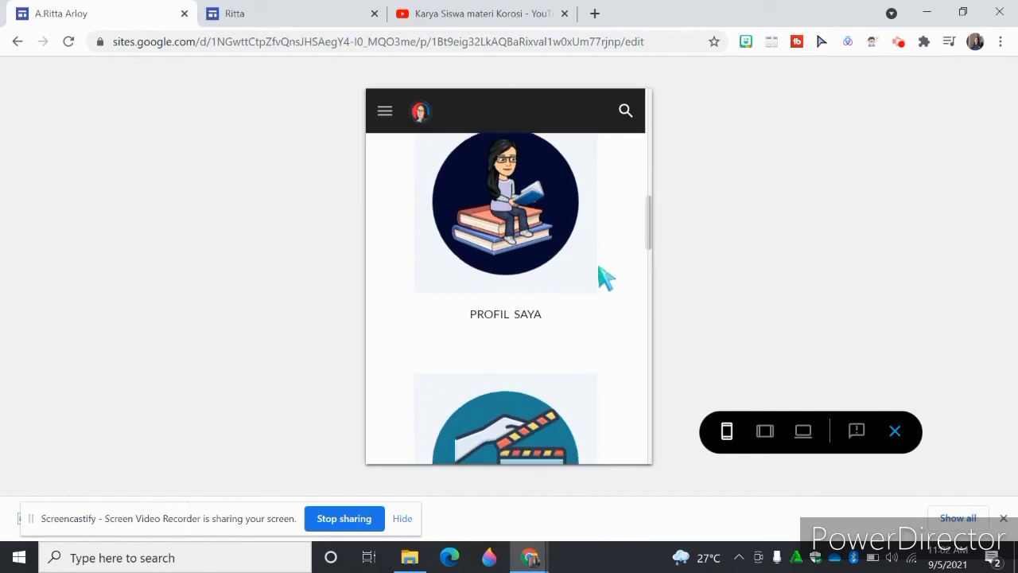
click(517, 241)
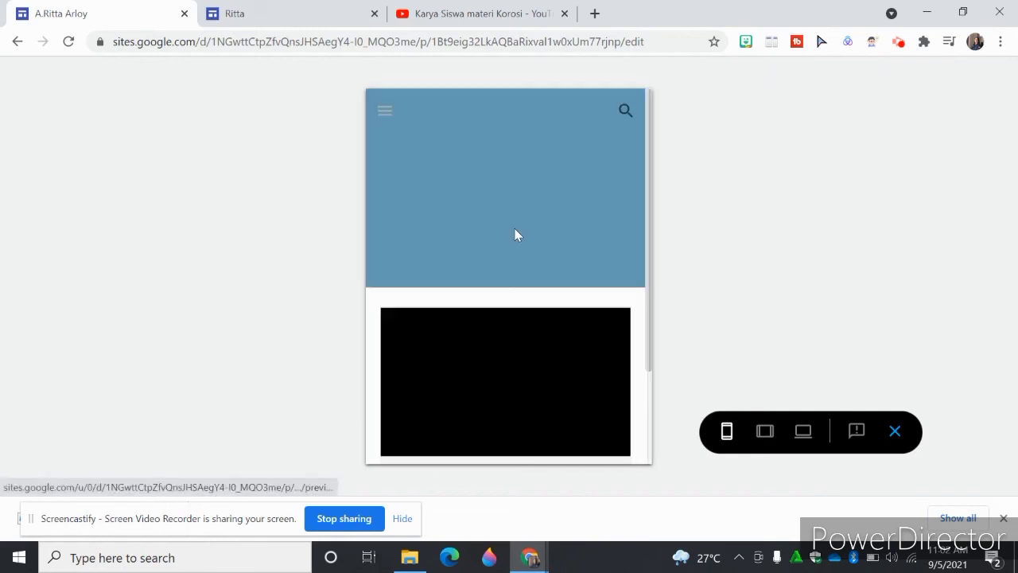
scroll(652, 238, down, 2)
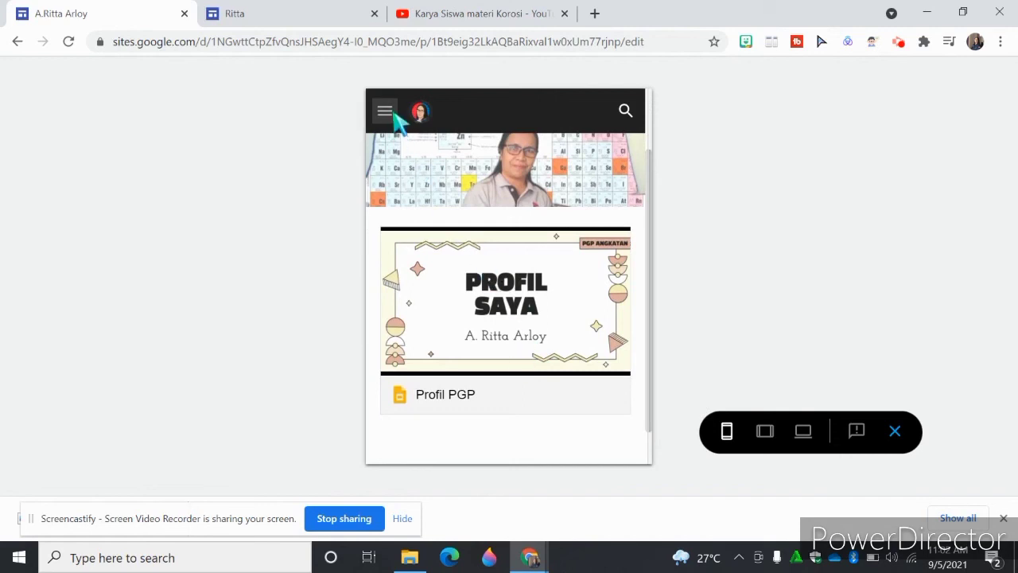
- View the Artefak Aksi Nyata and Sosial Media pages in the phone preview through the site navigation
click(388, 111)
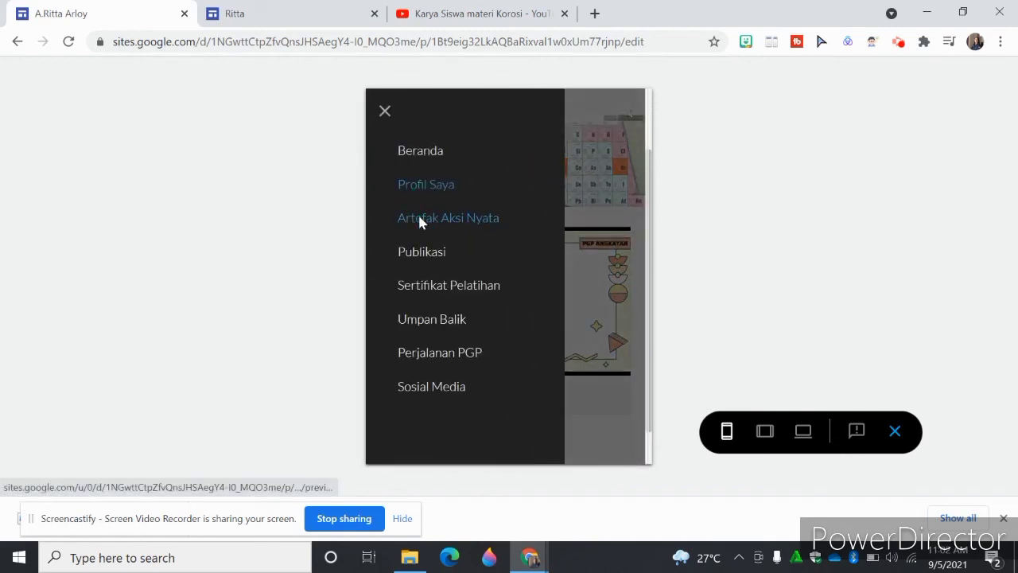
click(420, 223)
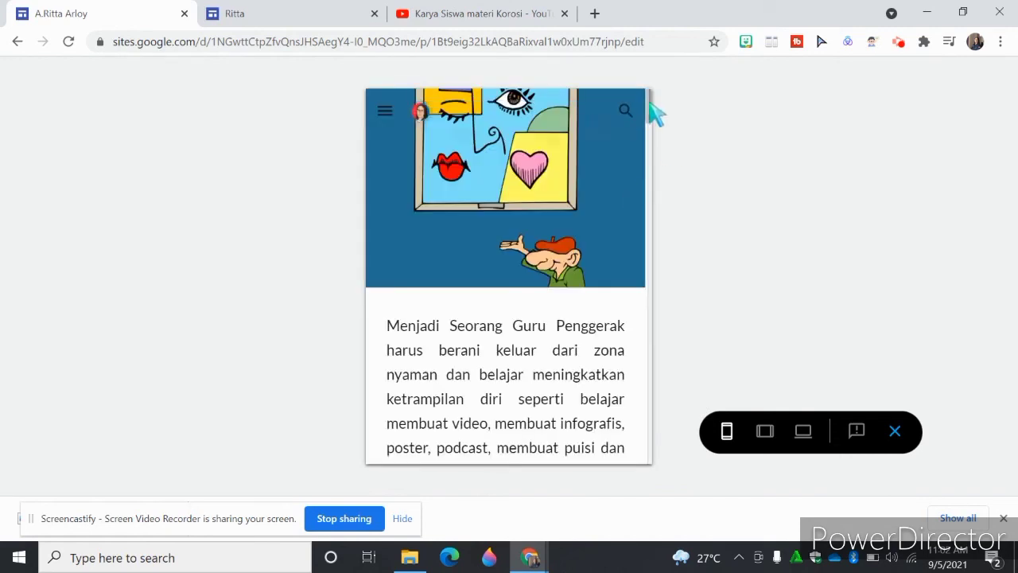
drag(652, 112, 646, 268)
click(388, 111)
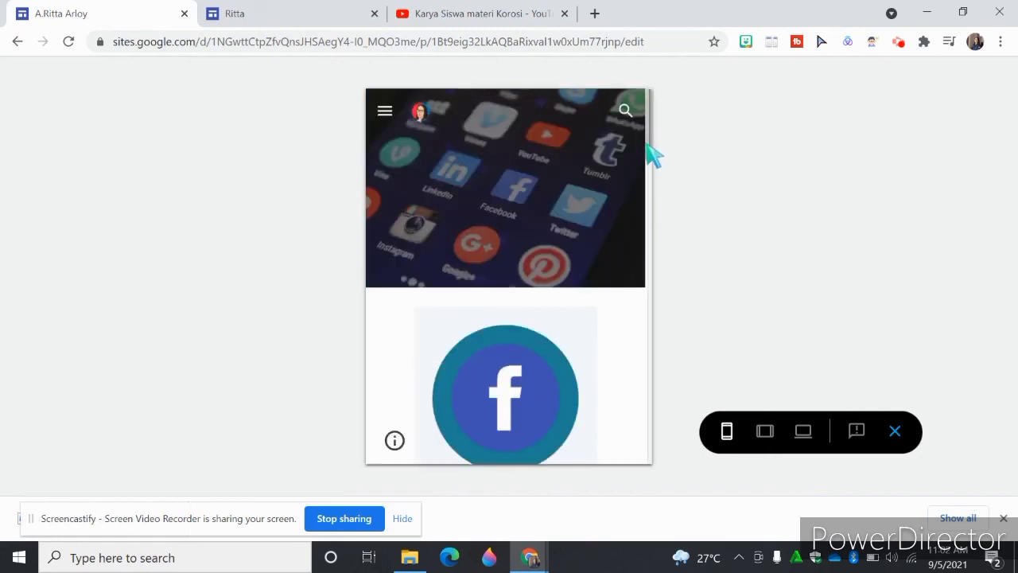
mouse_move(650, 148)
mouse_down()
mouse_move(653, 254)
mouse_move(646, 134)
mouse_up()
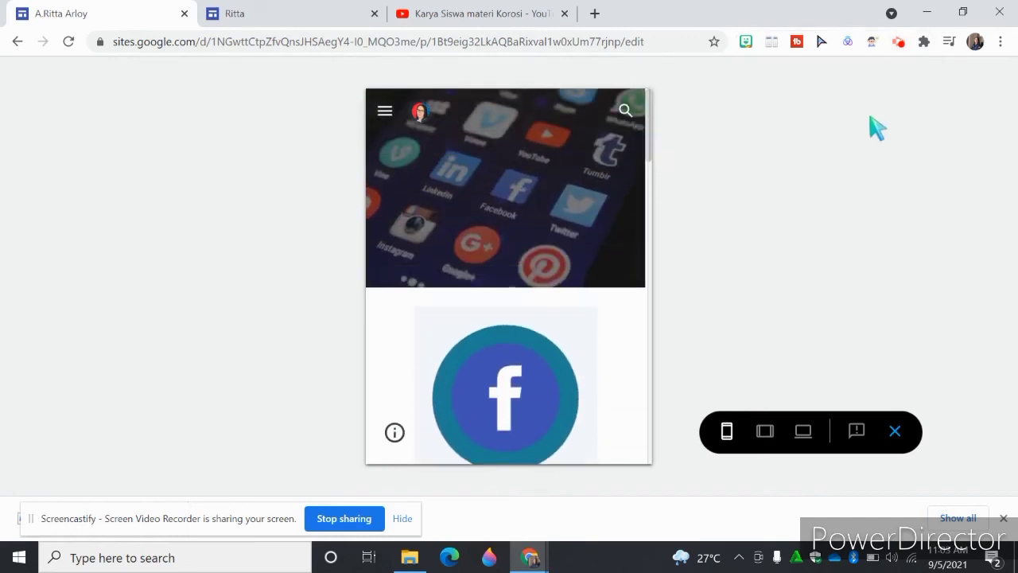